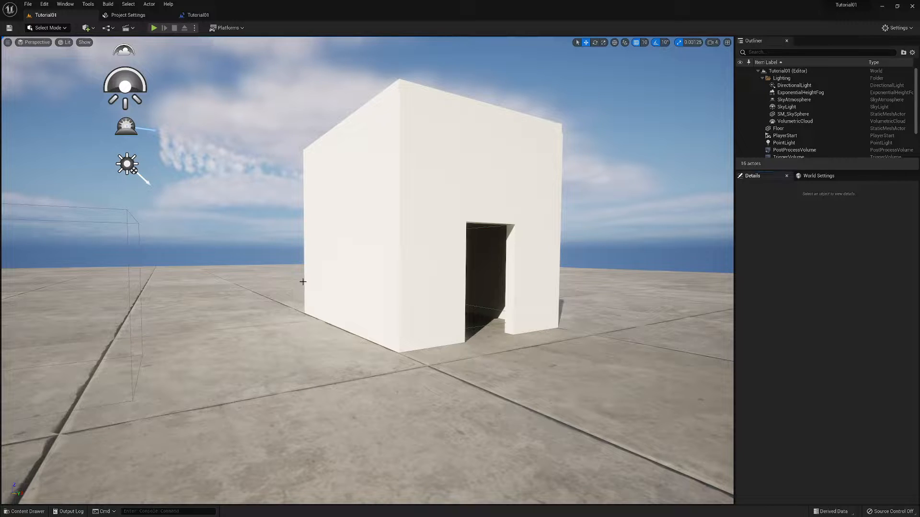
Step: Place the SM_Lamp_Wall mesh from the StarterContent Props folder on the white building's wall
key("ctrl+space")
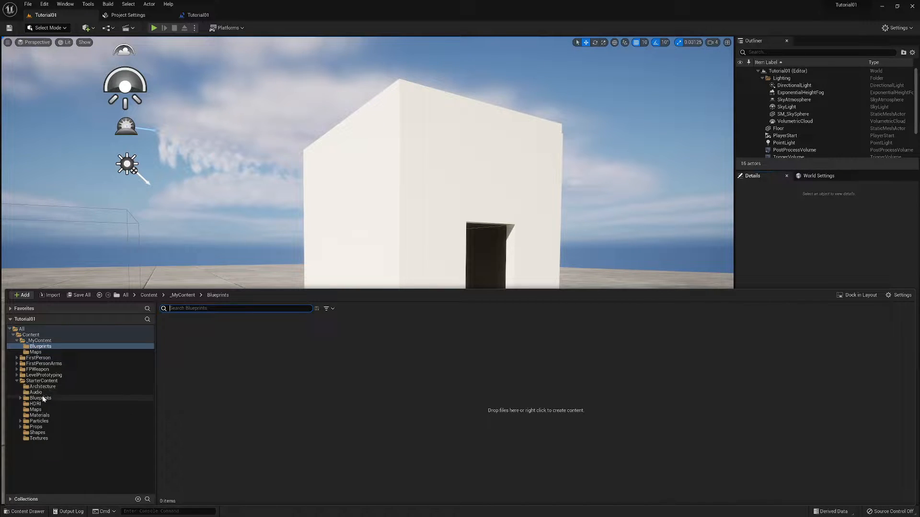
left_click(36, 427)
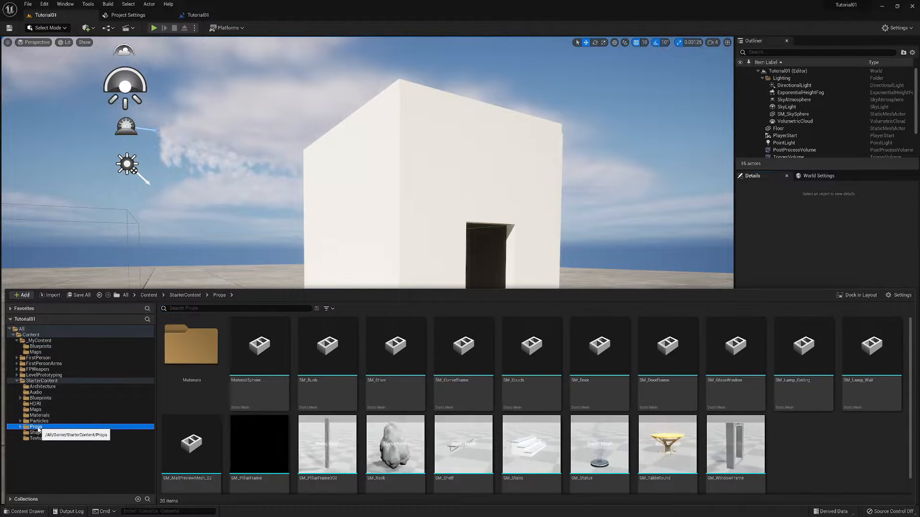
left_click(20, 427)
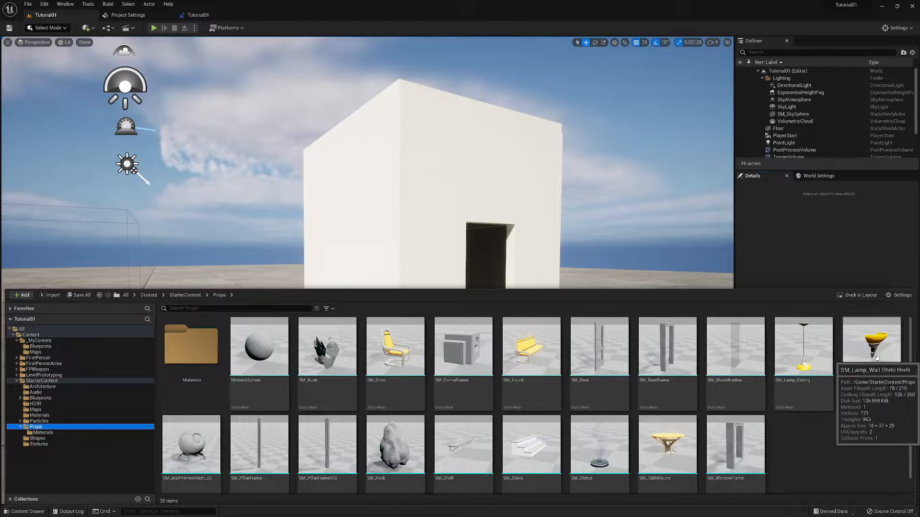
left_click_drag(879, 351, 413, 213)
Step: Move the wall lamp along the X axis to 370 so it stands clear of the building
key("w")
mouse_move(433, 321)
right_mouse_down()
mouse_move(328, 332)
mouse_move(337, 332)
mouse_move(337, 349)
mouse_move(431, 320)
right_mouse_up()
key("d")
key("e")
key("w")
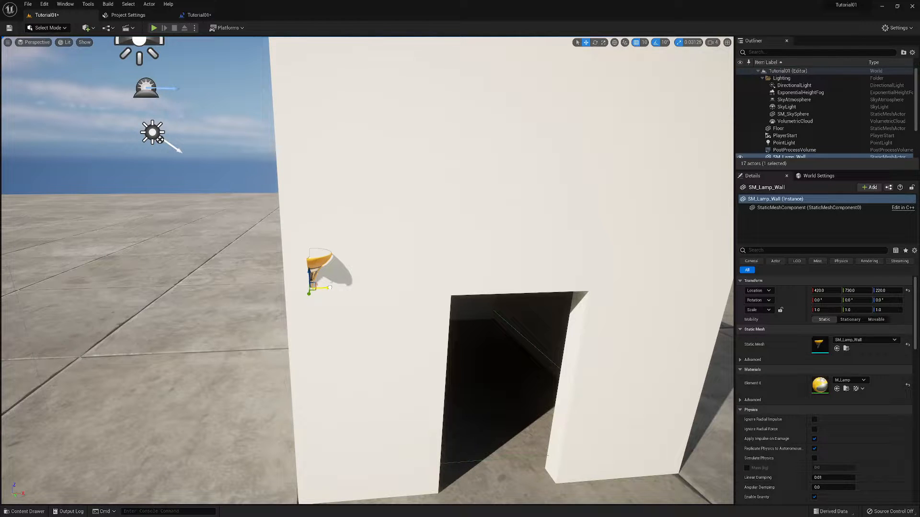
left_click_drag(330, 287, 259, 287)
Step: Examine the placed wall lamp up close from above, including its orientation relative to the building's wall
right_click_drag(259, 288, 100, 287)
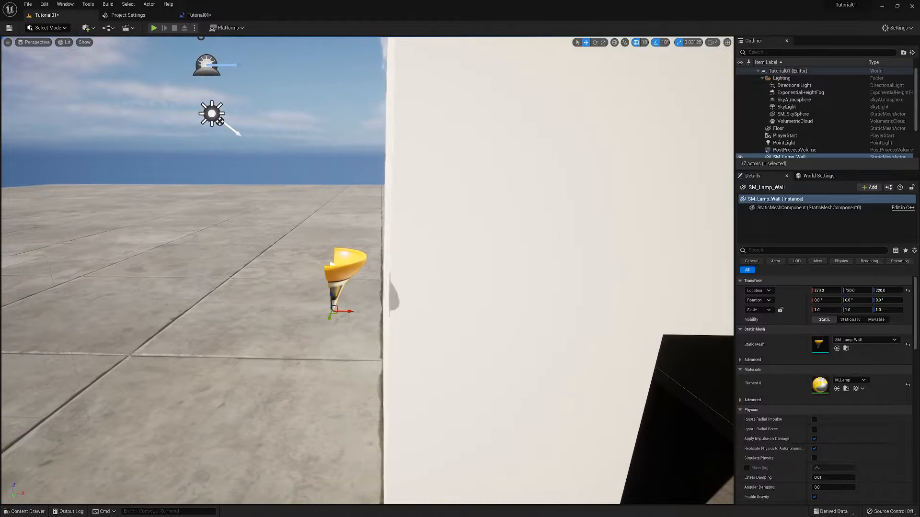
right_click_drag(294, 317, 320, 316)
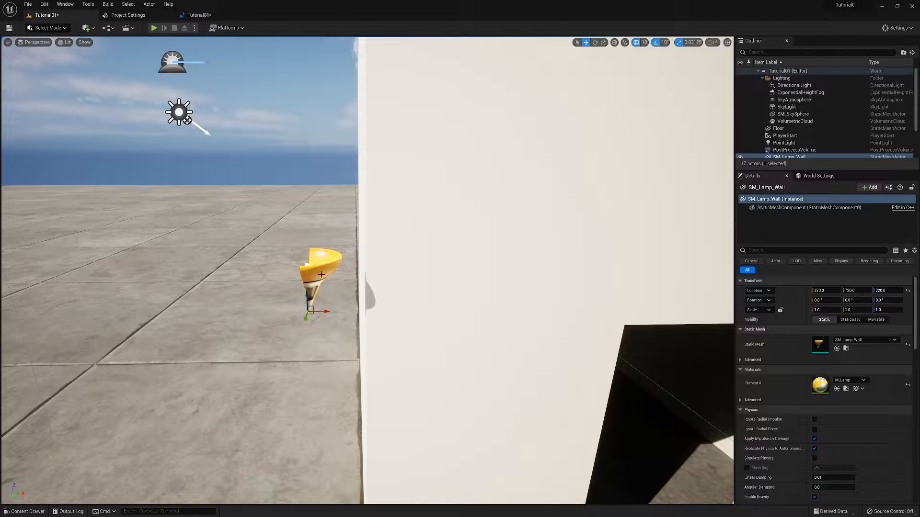
mouse_move(349, 331)
left_mouse_down()
mouse_move(366, 379)
mouse_move(351, 340)
left_mouse_up()
key("w")
right_click_drag(350, 340, 223, 400)
key("q")
key("d")
key("e")
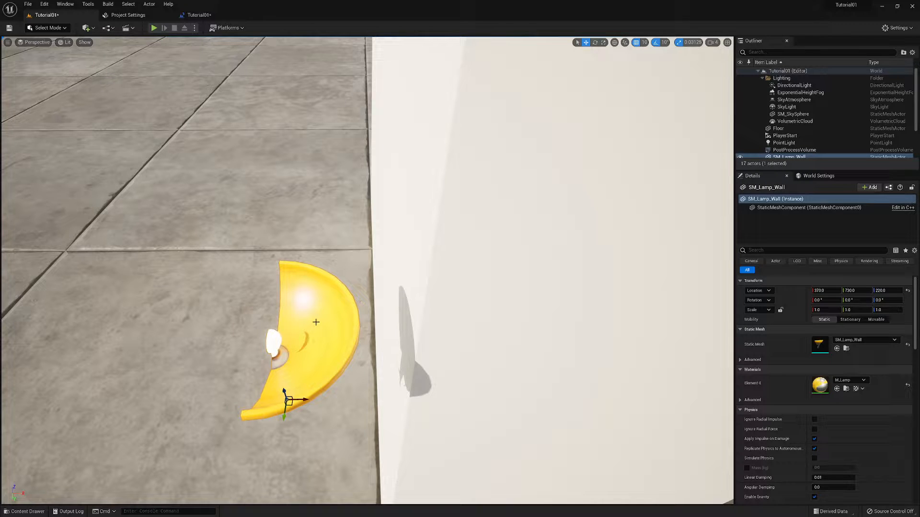
Step: Locate the lamp's static mesh in the content folders, open it in its own editor and examine its shape
left_click(846, 349)
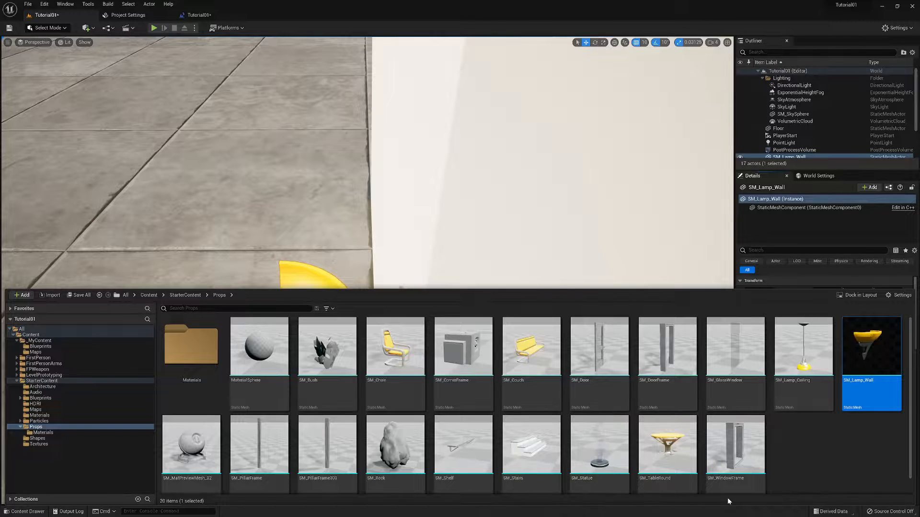
double_click(874, 344)
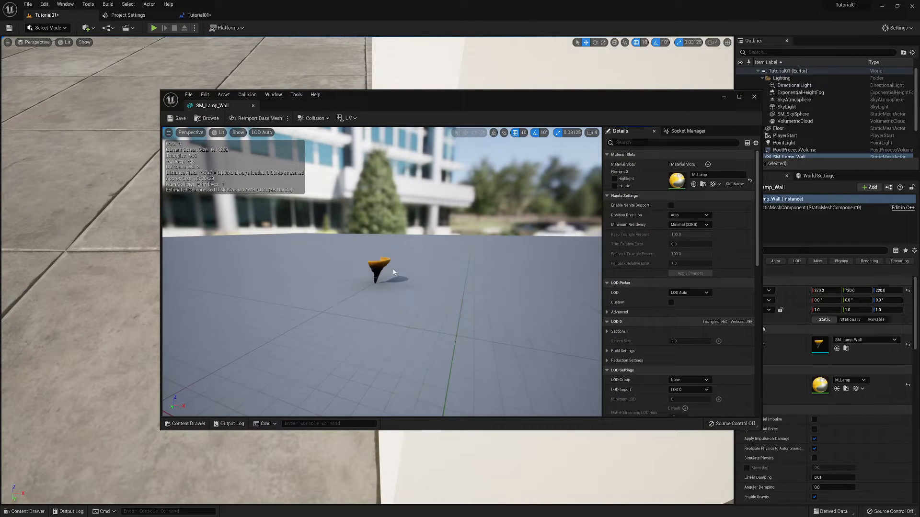
scroll(411, 308, "up", 7)
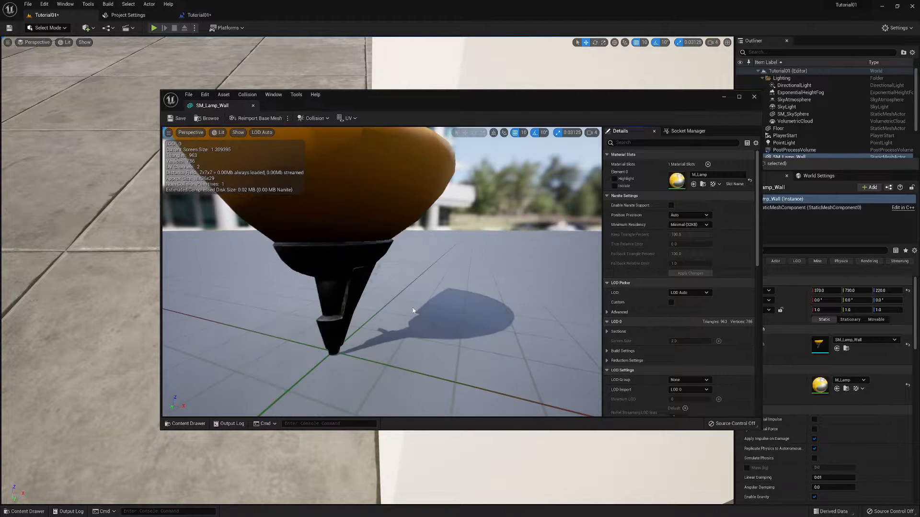
scroll(353, 282, "down", 3)
left_click_drag(355, 286, 479, 347, "alt")
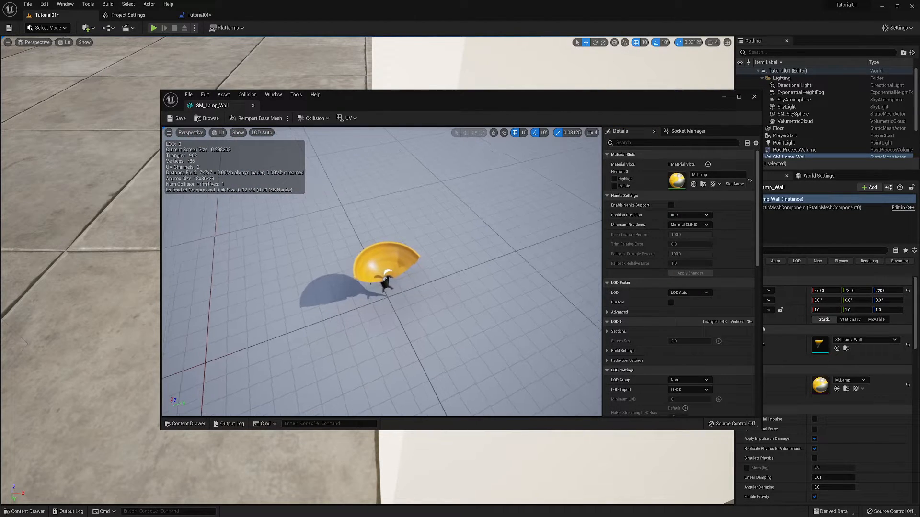
Step: Open the M_Lamp material assigned to the lamp mesh and examine its full node graph
left_click(703, 184)
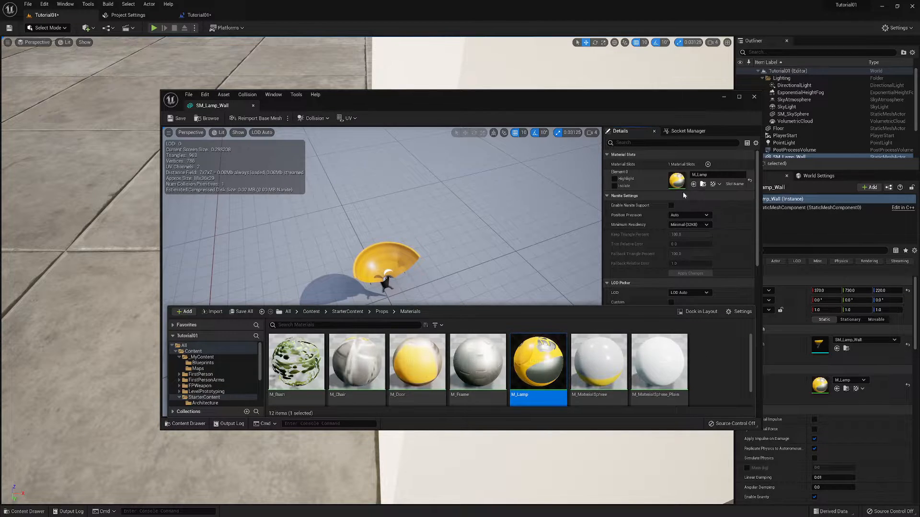
double_click(533, 363)
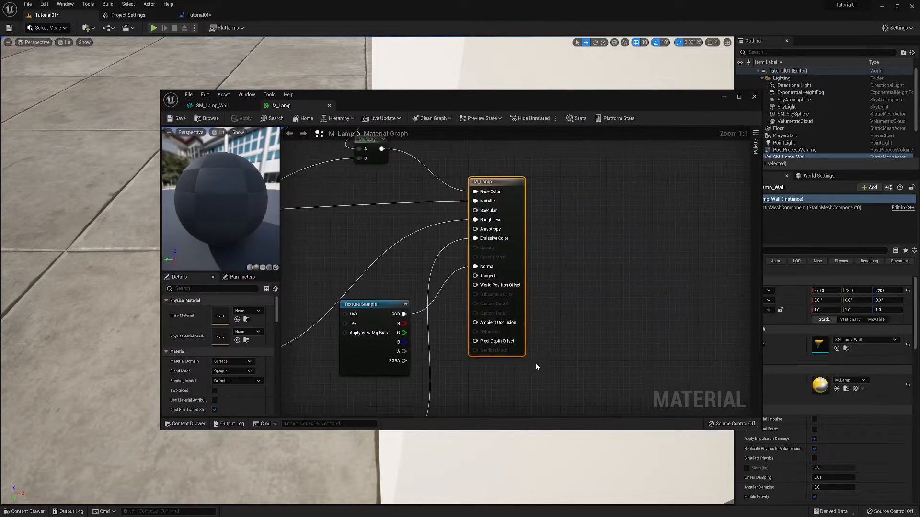
scroll(362, 264, "down", 3)
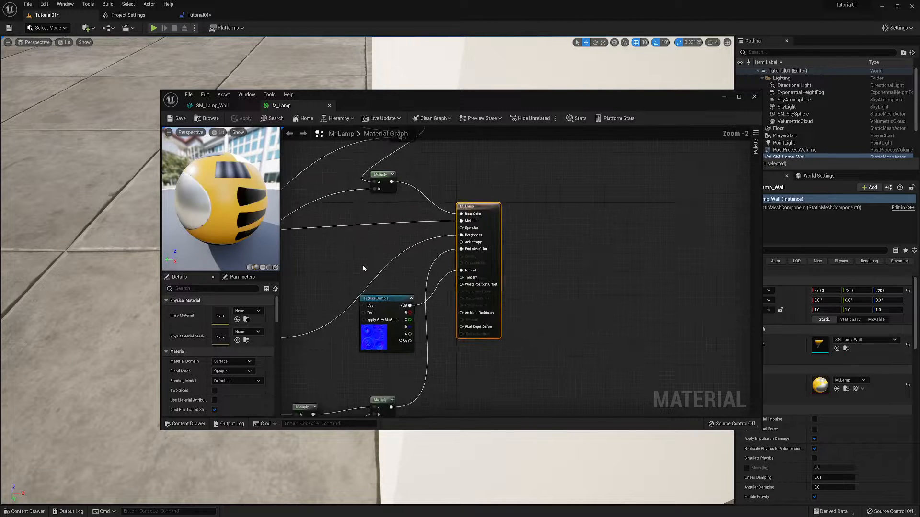
right_click_drag(347, 258, 516, 301)
scroll(516, 297, "down", 3)
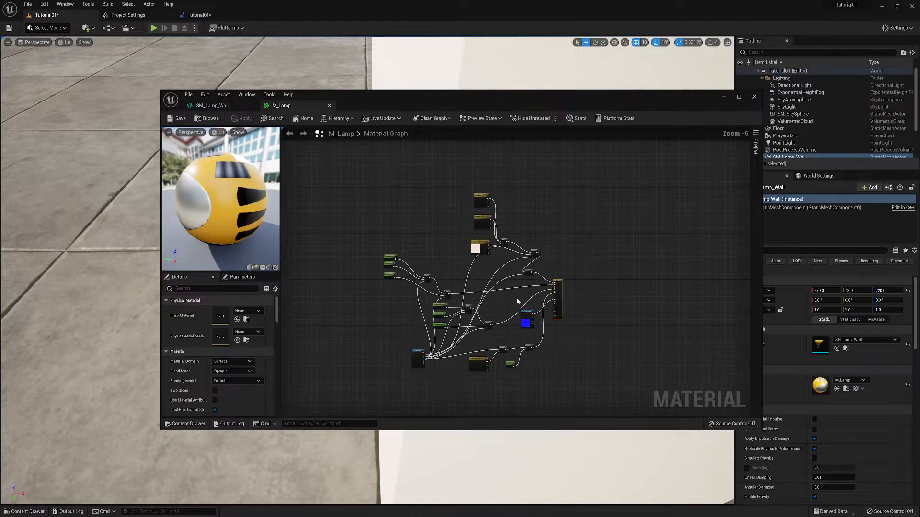
right_click_drag(401, 320, 391, 299)
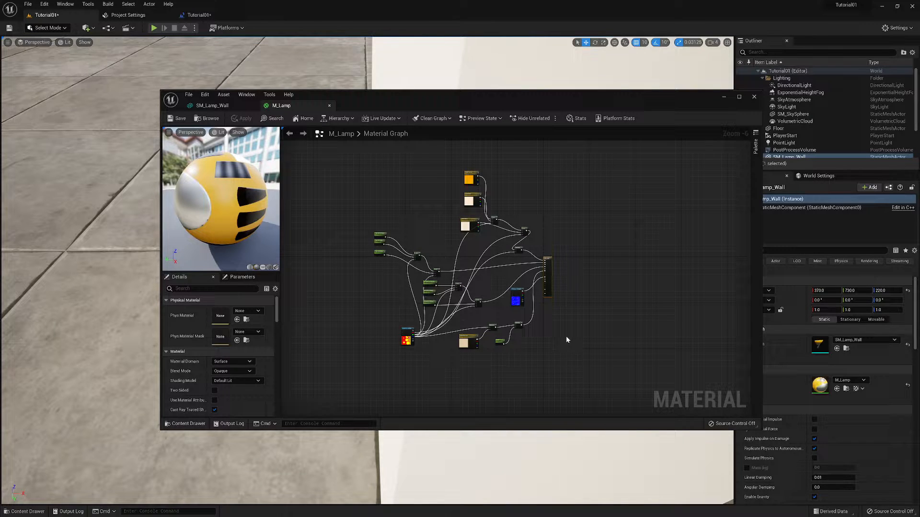
scroll(565, 335, "up", 1)
right_click_drag(321, 271, 348, 286)
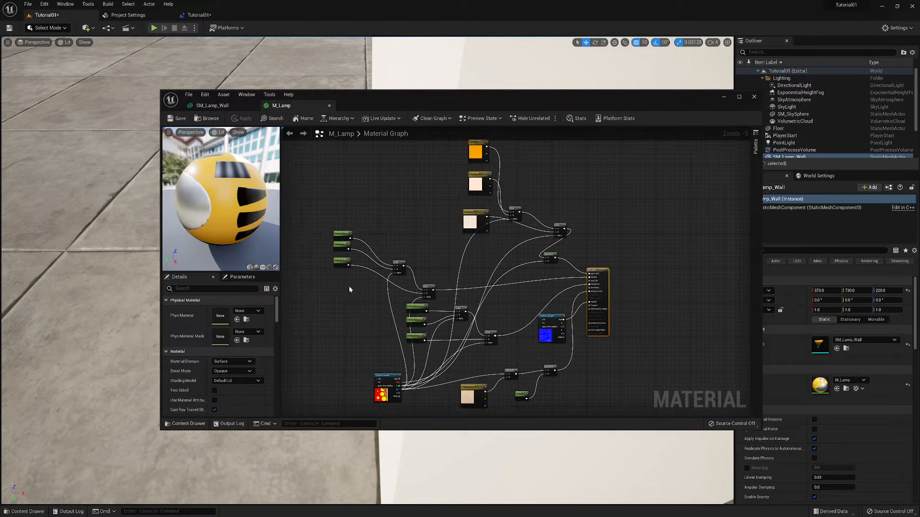
Step: Close the M_Lamp material, view the lamp mesh from a low angle and close the mesh editor
left_click(329, 107)
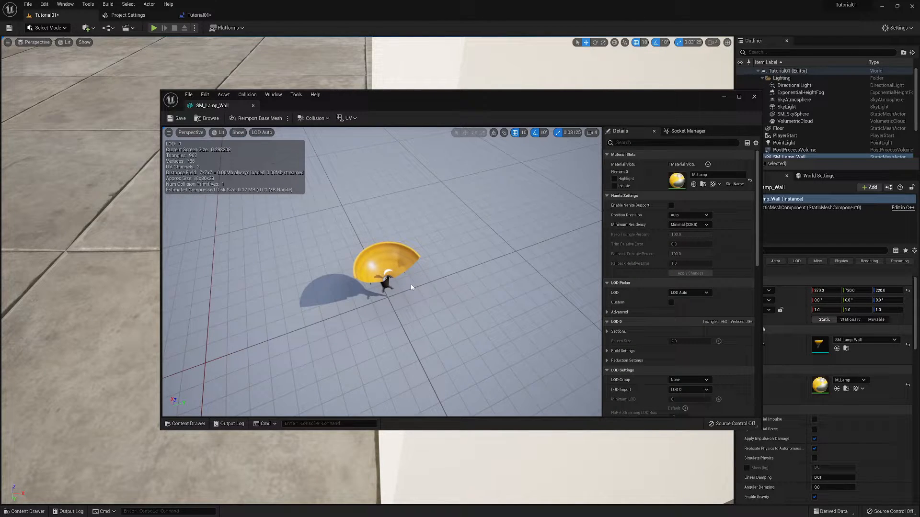
mouse_move(383, 284)
left_mouse_down()
mouse_move(389, 237)
mouse_move(372, 275)
mouse_move(331, 283)
mouse_move(249, 261)
mouse_move(385, 278)
left_mouse_up()
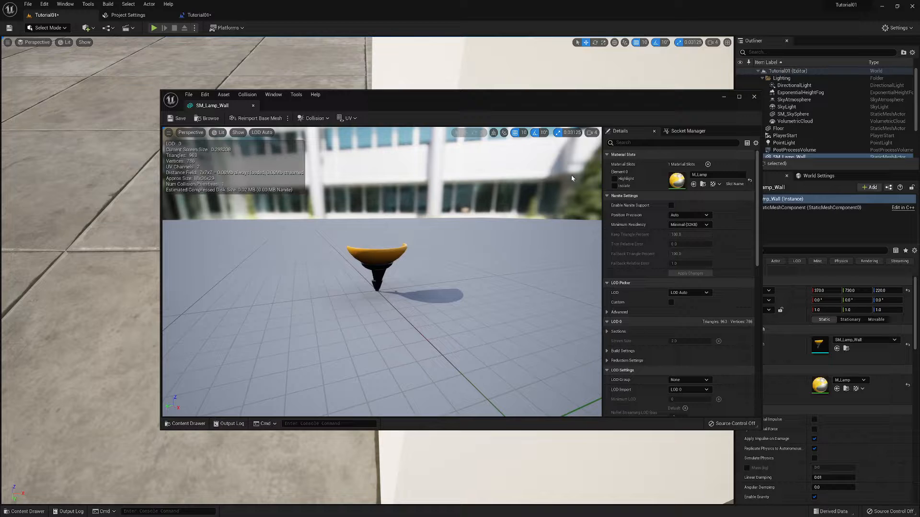
left_click(754, 96)
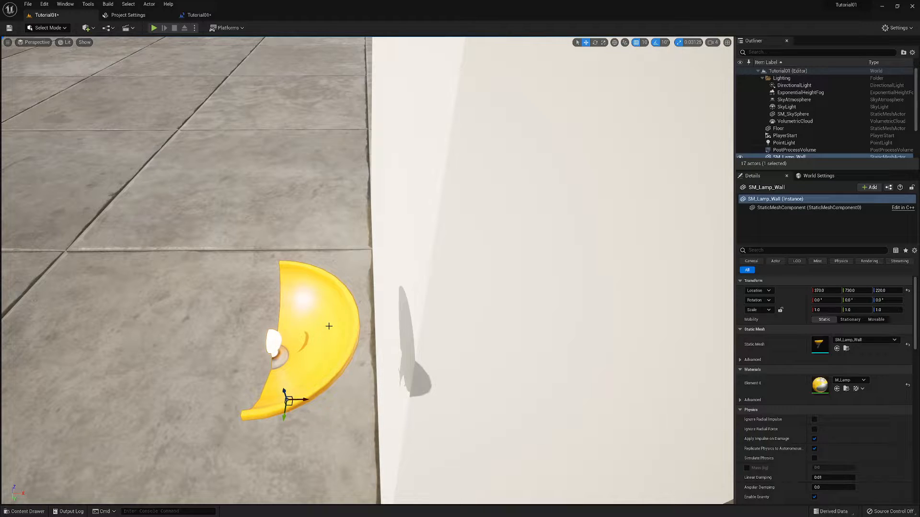
Step: Switch the selected lamp's transform gizmo between move and scale modes, ending in rotate mode
key("e")
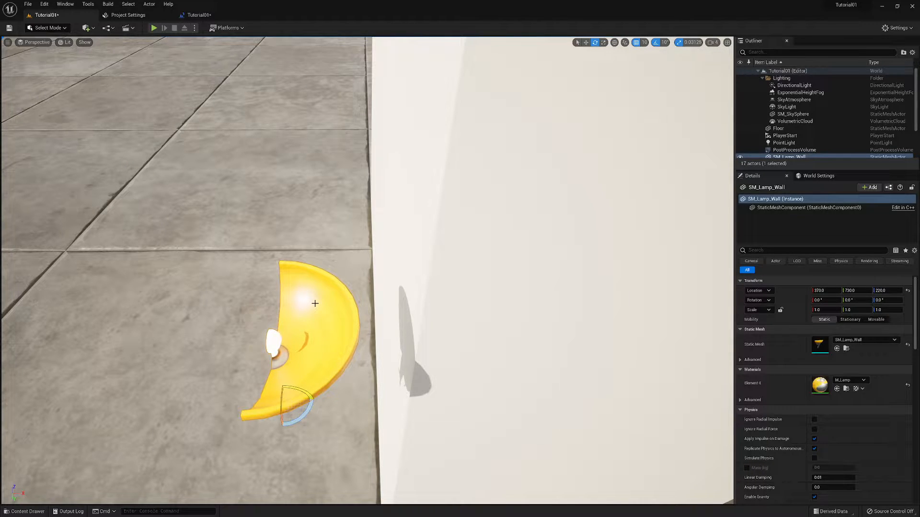
key("w")
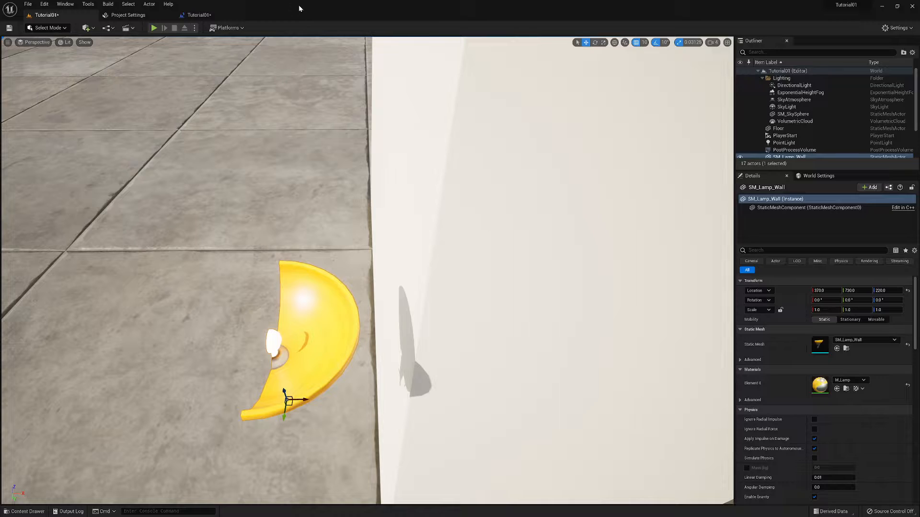
key("r")
key("w")
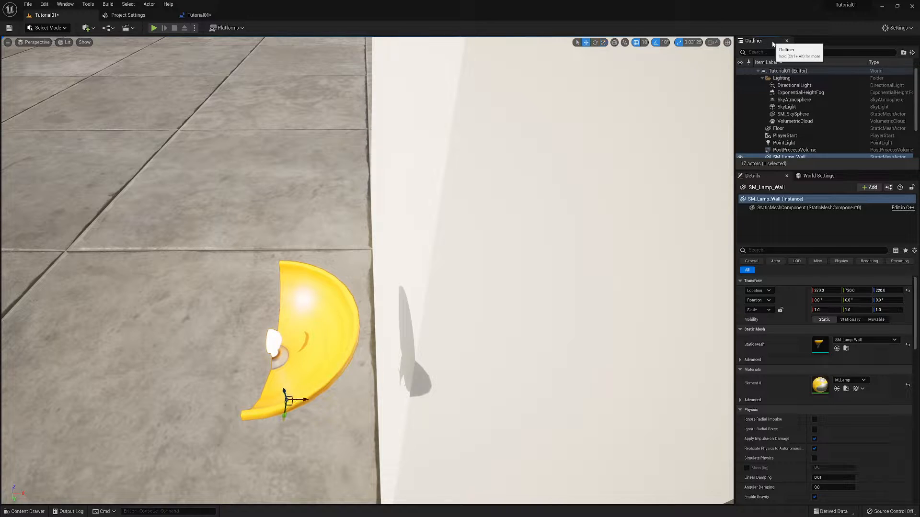
key("e")
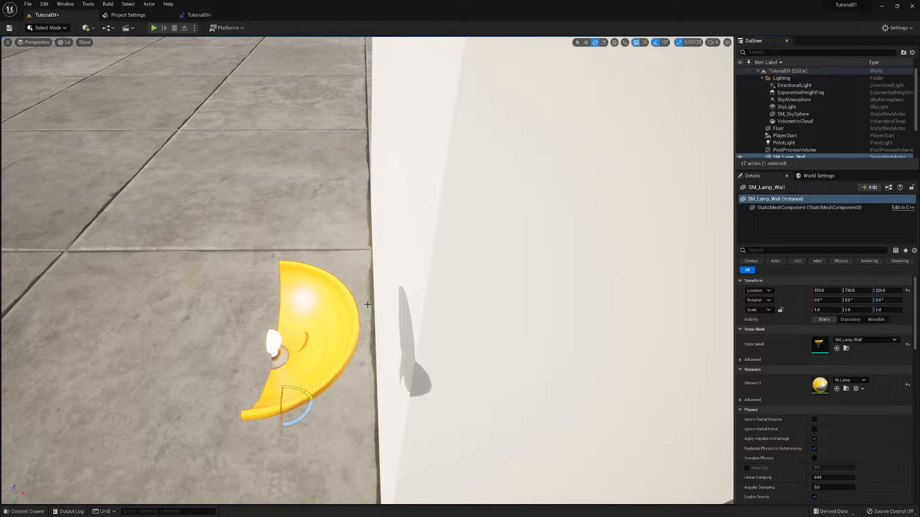
Step: Reopen the M_Lamp material with its window set aside from the lamp, and reselect the wall lamp in the level
key("ctrl+space")
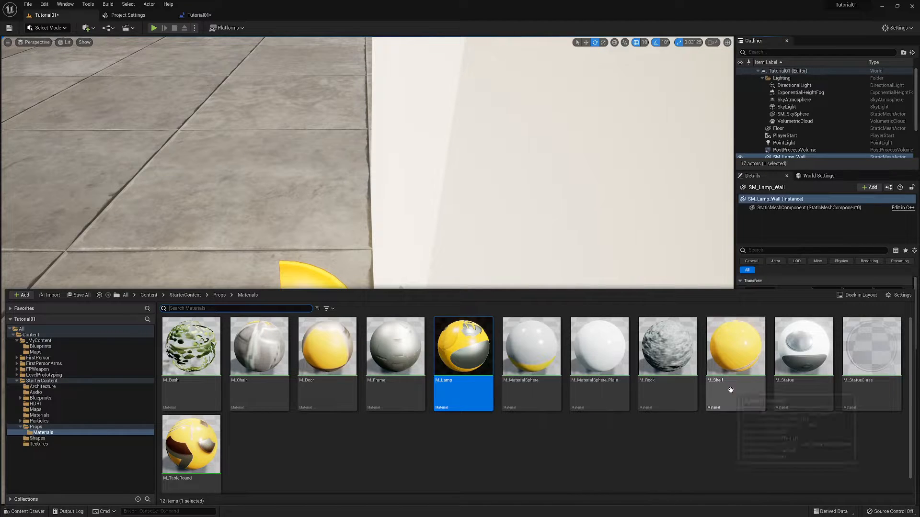
double_click(455, 347)
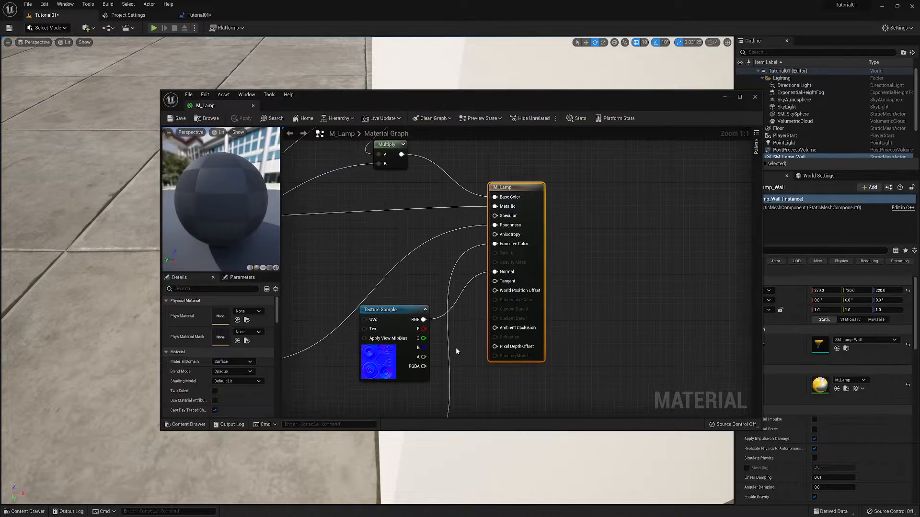
left_click_drag(464, 97, 724, 119)
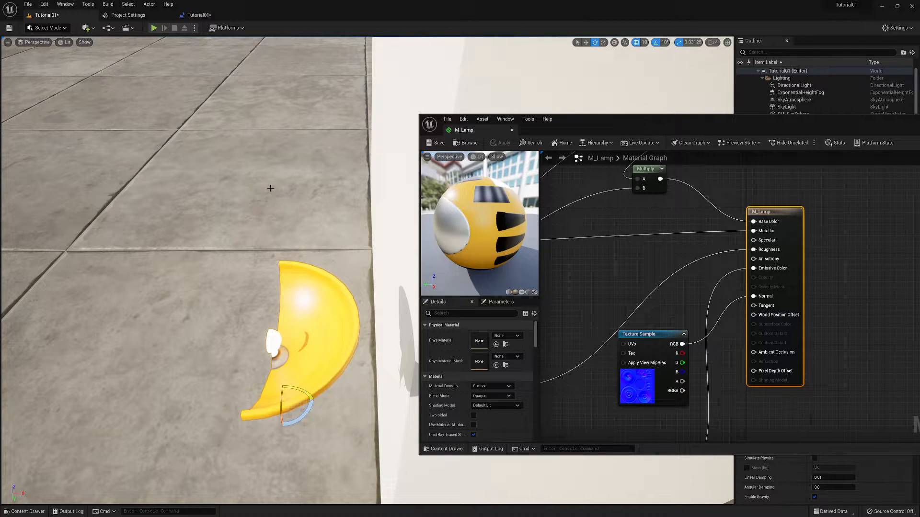
left_click(270, 189)
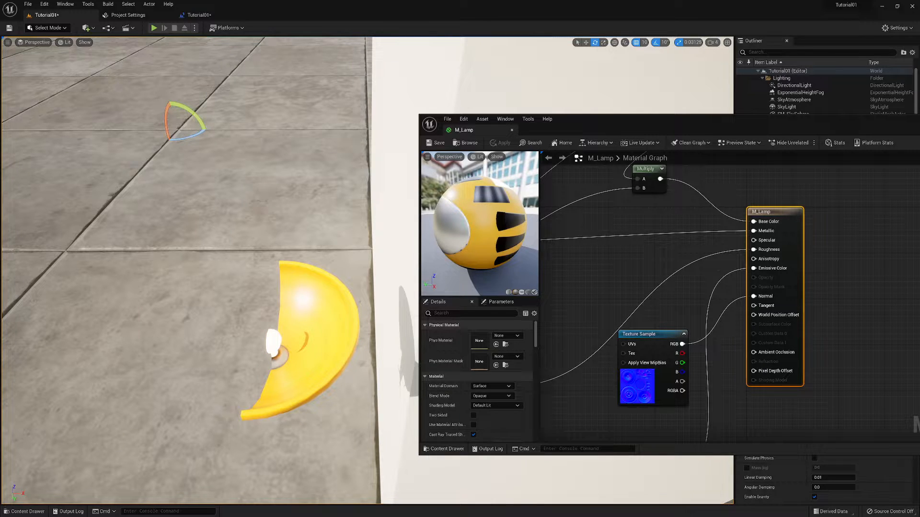
right_click(272, 192)
left_click(251, 190)
left_click(320, 311)
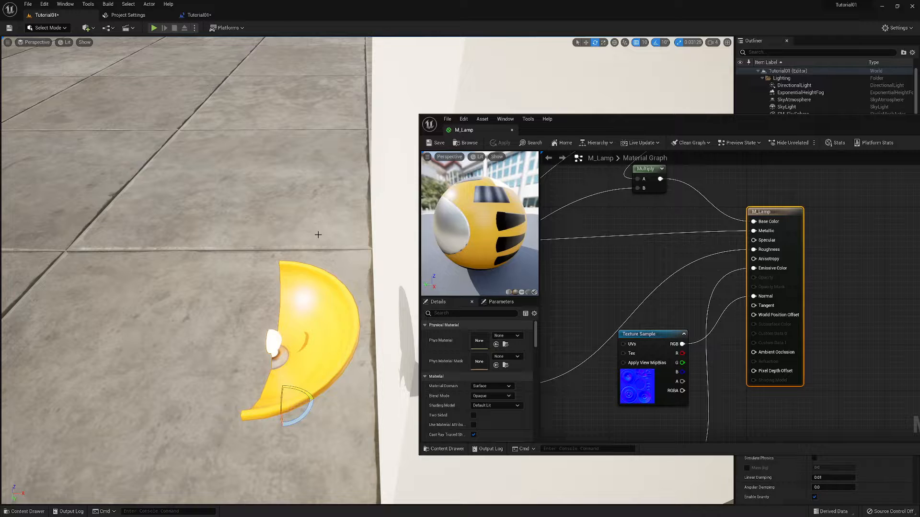
Step: Cycle the lamp's gizmo through move, rotate and scale, finish on rotate, and close the M_Lamp material editor
key("w")
key("e")
key("r")
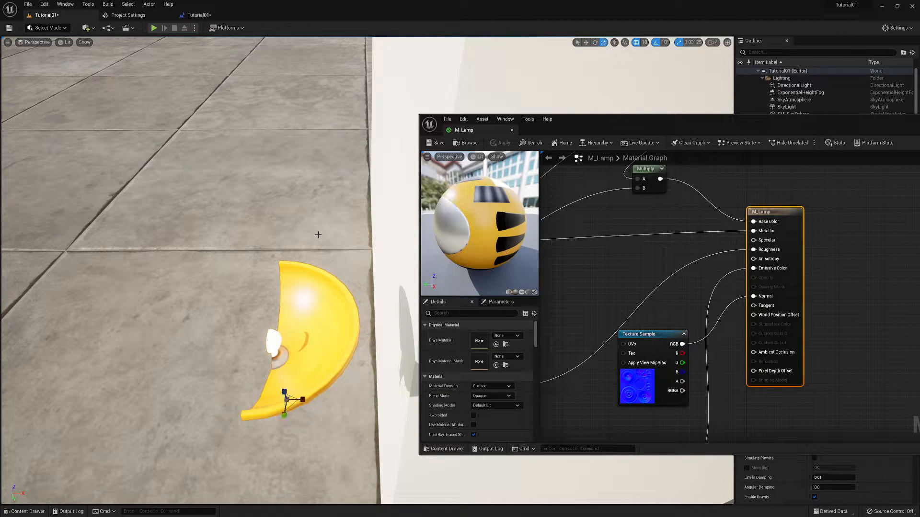
key("w")
key("e")
key("r")
key("e")
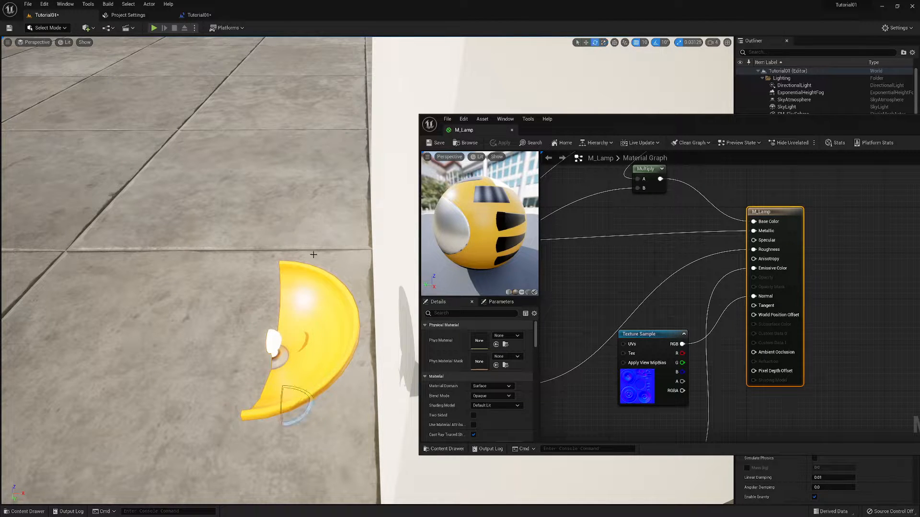
left_click_drag(640, 130, 352, 153)
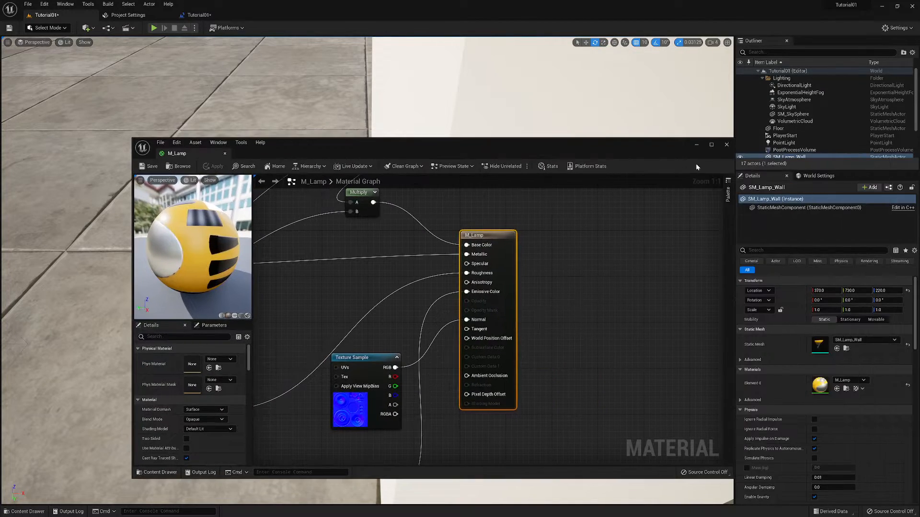
left_click(727, 144)
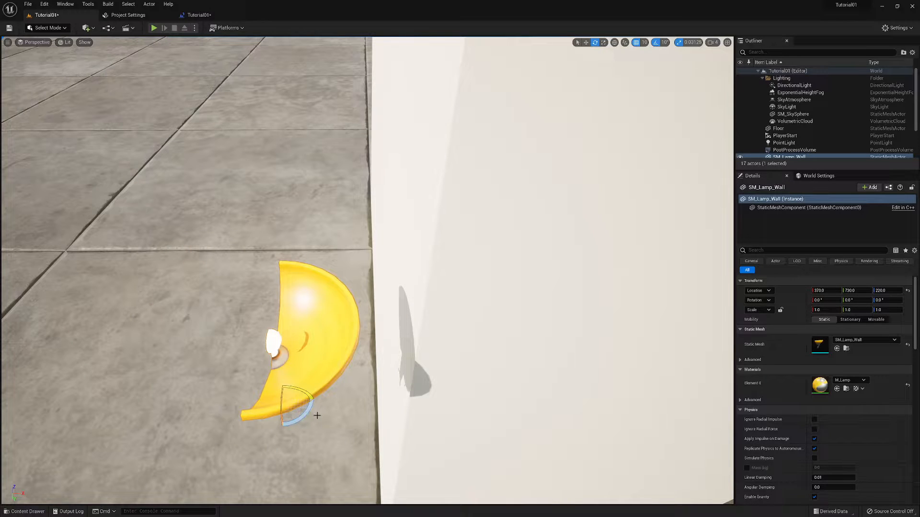
Step: Rotate the wall lamp about its vertical axis and set its Z rotation to 180°
right_click_drag(329, 451, 522, 443)
key("a")
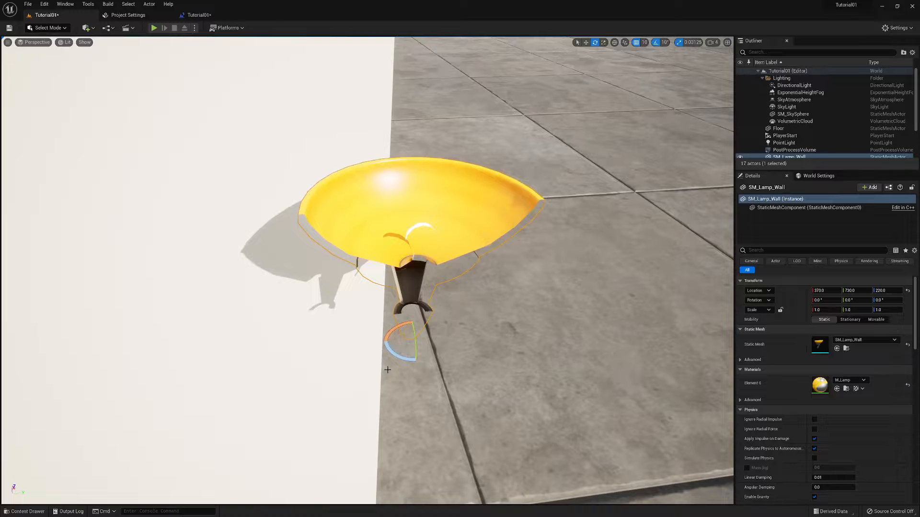
left_click_drag(396, 355, 397, 355)
left_click_drag(396, 355, 460, 355)
left_click(881, 300)
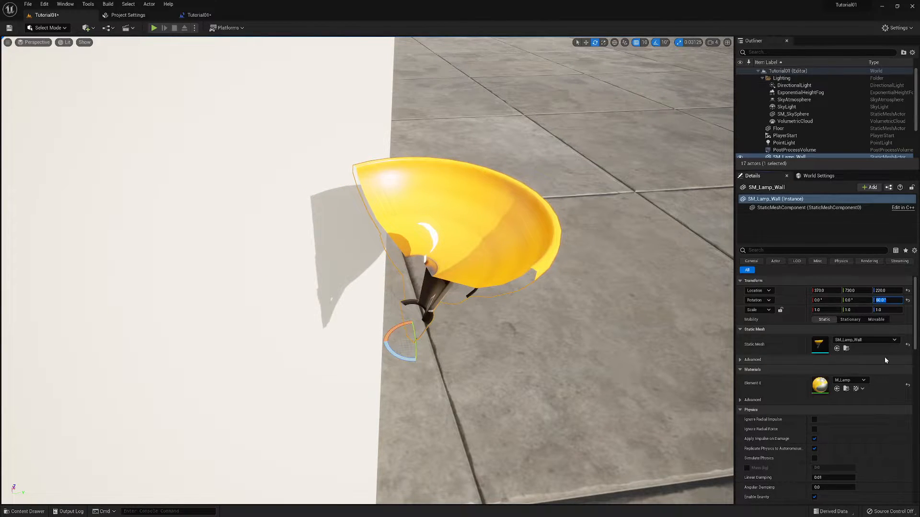
type("180")
key("Tab")
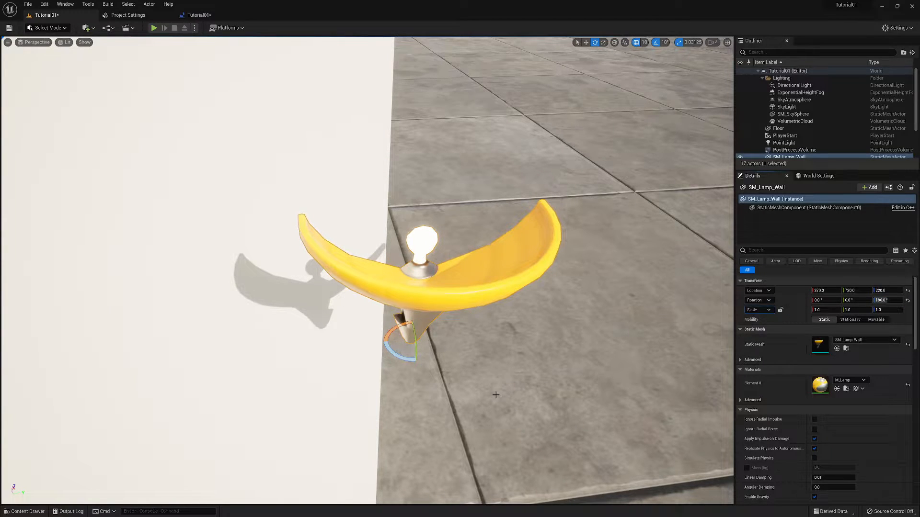
Step: Move the wall lamp along the building's wall to Y 610
key("w")
left_click_drag(424, 337, 98, 368)
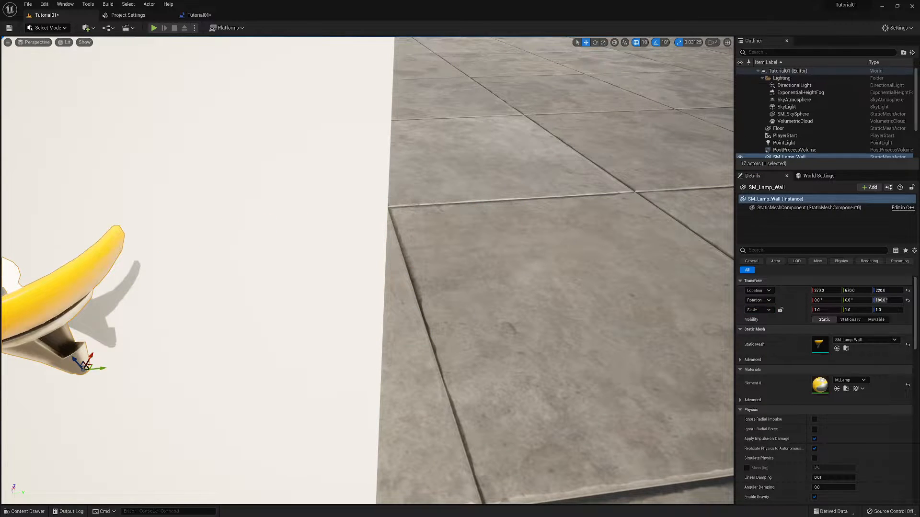
key("s")
right_click_drag(98, 367, 71, 352)
left_click_drag(331, 337, 196, 374)
right_click_drag(196, 374, 79, 371)
key("d")
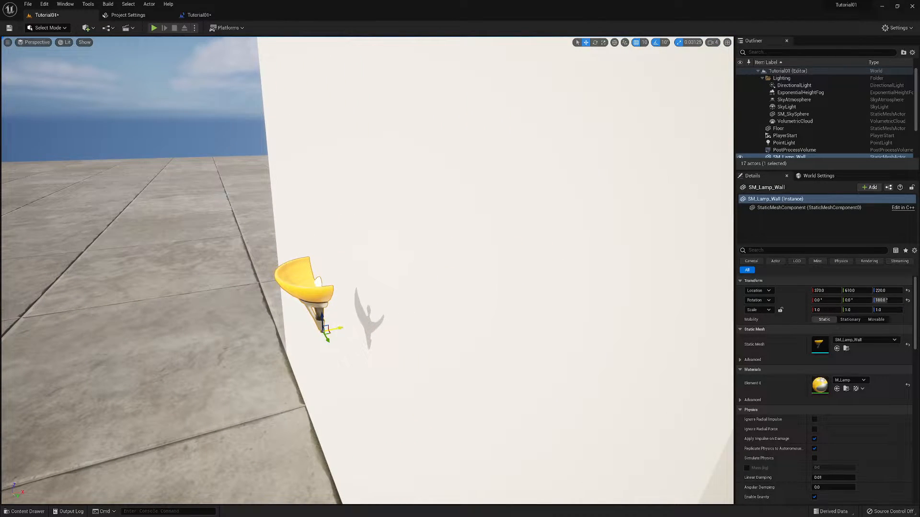
Step: Move the wall lamp against the wall at X 400 and check its fit from the side
left_click_drag(335, 329, 394, 320)
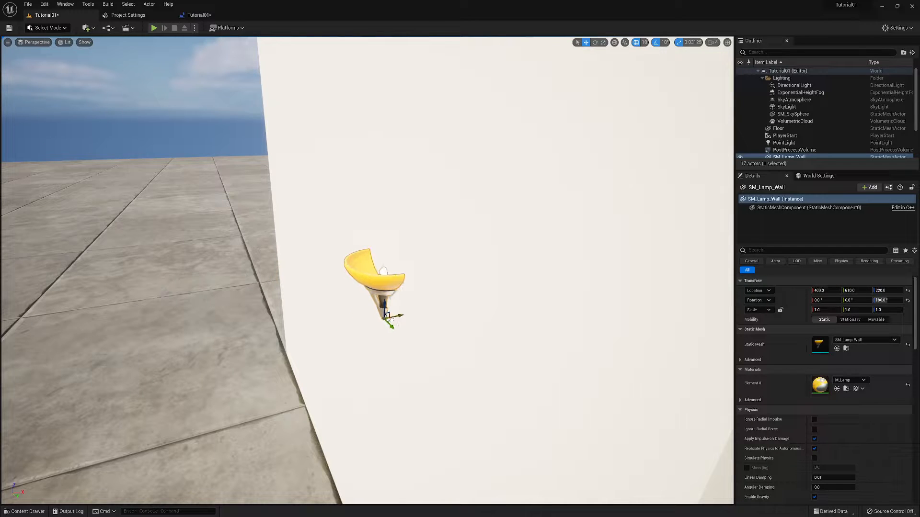
key("d")
right_click_drag(380, 297, 361, 279)
key("q")
key("a")
key("d")
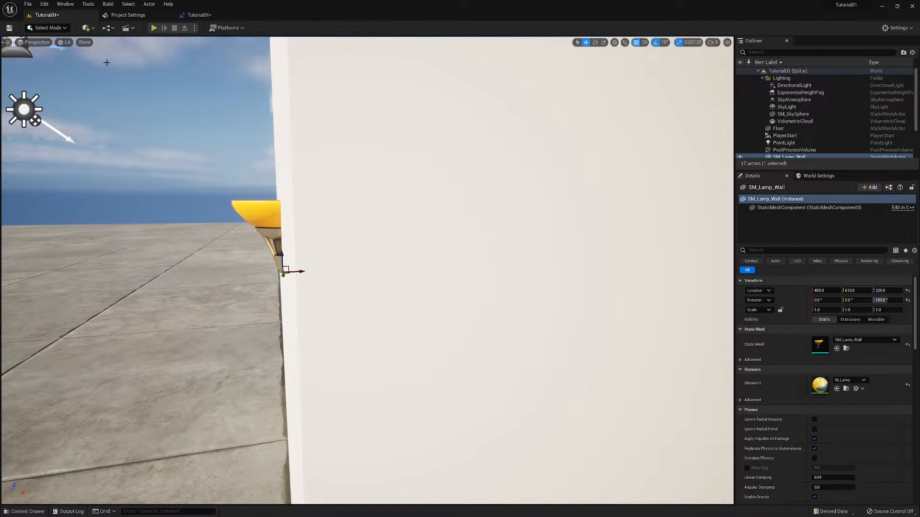
Step: Examine how the lamp's back lines up with the wall in the top wireframe view, selecting the lamp and the adjoining wall piece
left_click(36, 42)
left_click(44, 69)
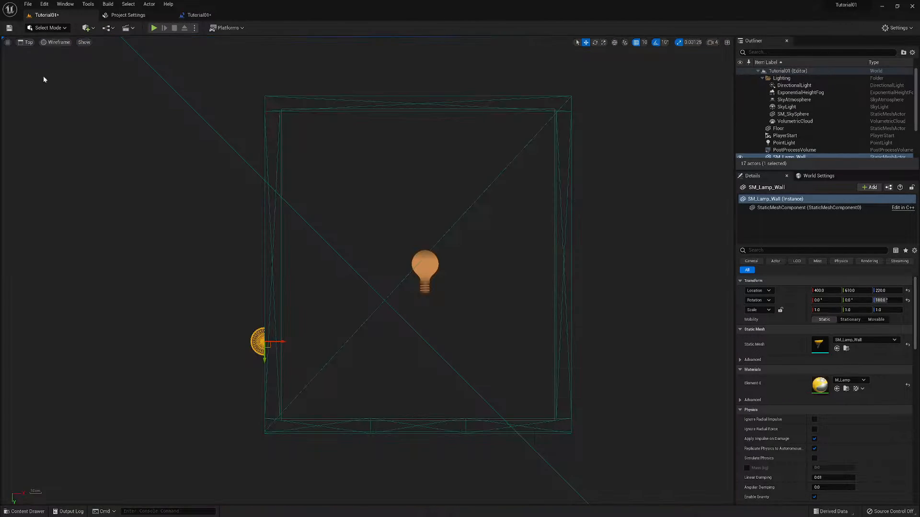
right_click_drag(238, 267, 208, 295)
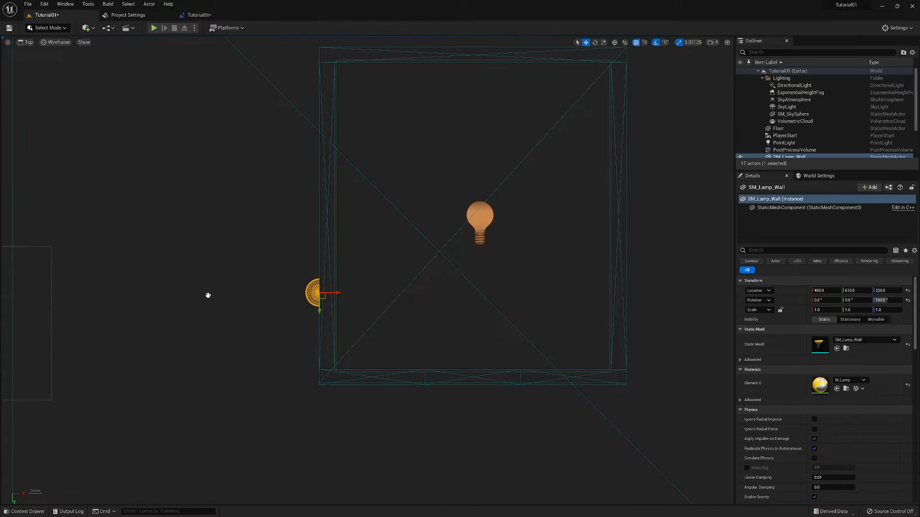
left_click(208, 295)
scroll(209, 295, "up", 4)
scroll(209, 297, "up", 2)
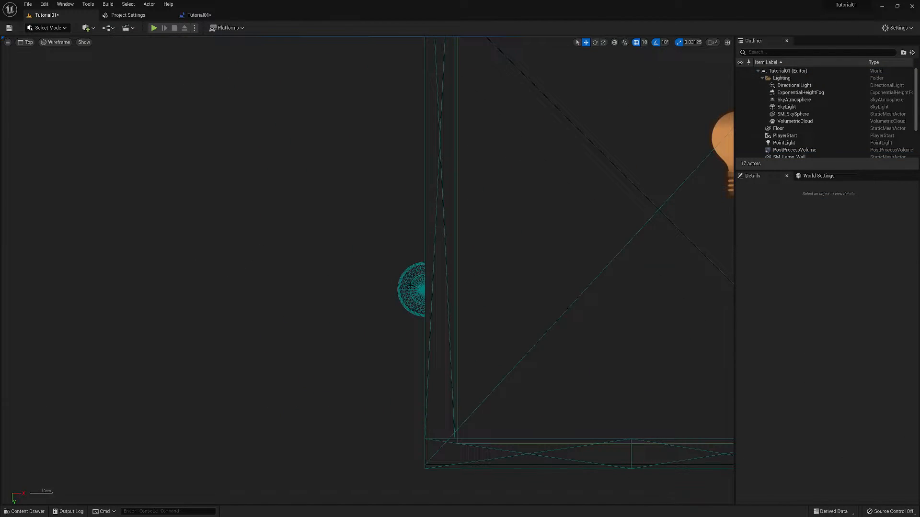
left_click(410, 286)
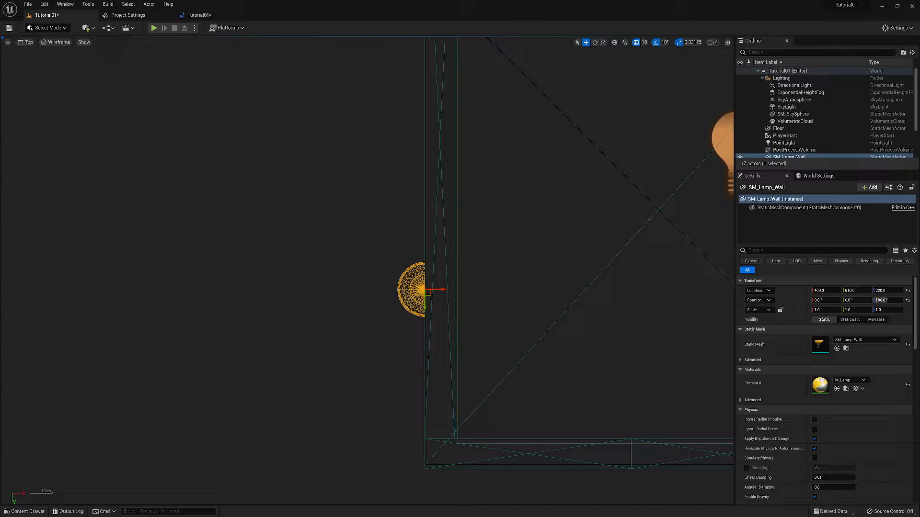
left_click(425, 356)
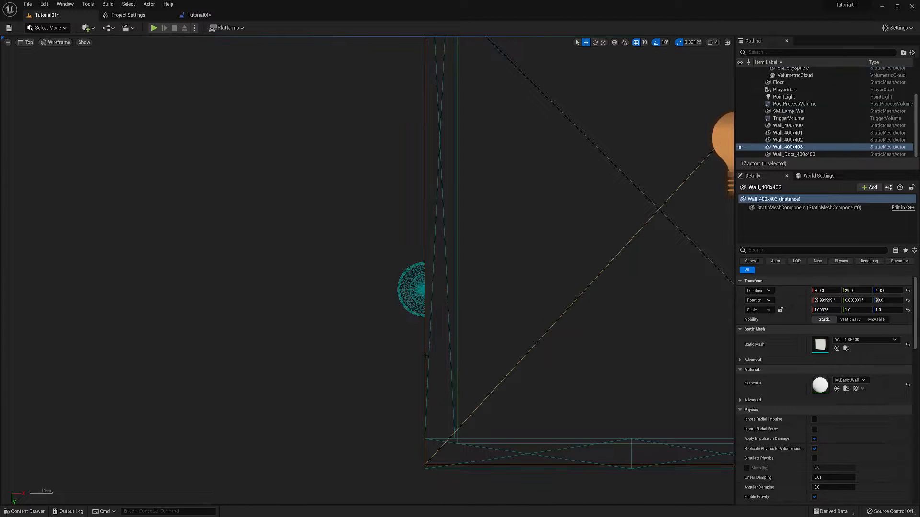
Step: Return to the perspective view, reselect the wall lamp and inspect its placement on the wall from the front and the building corner
left_click(26, 42)
left_click(39, 54)
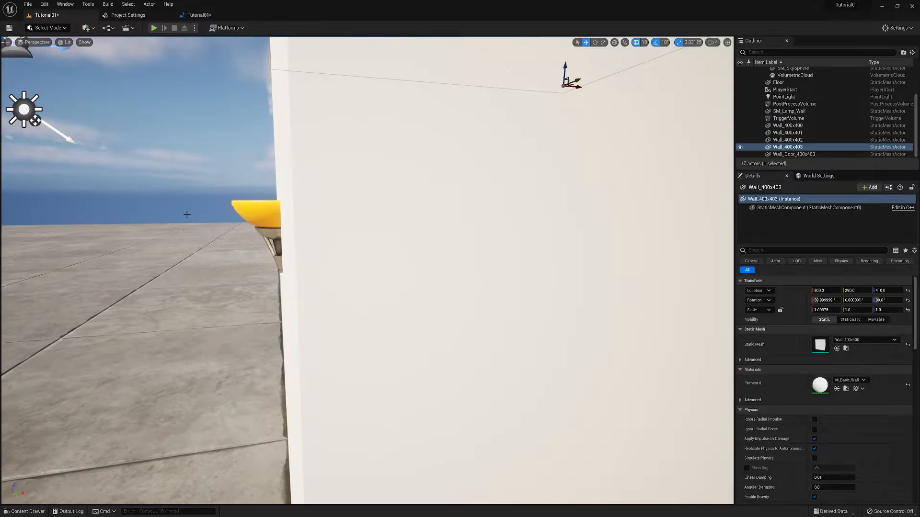
right_click_drag(185, 238, 336, 272)
key("a")
key("e")
key("w")
key("e")
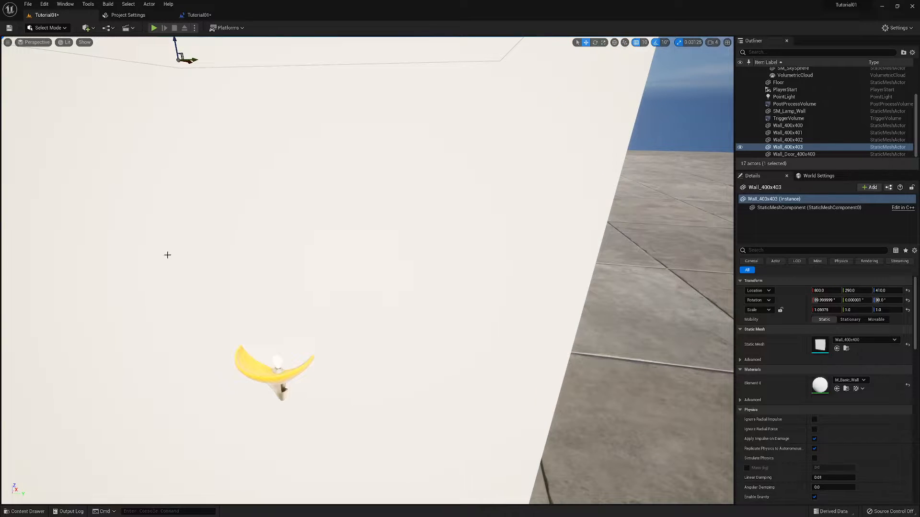
left_click(282, 386)
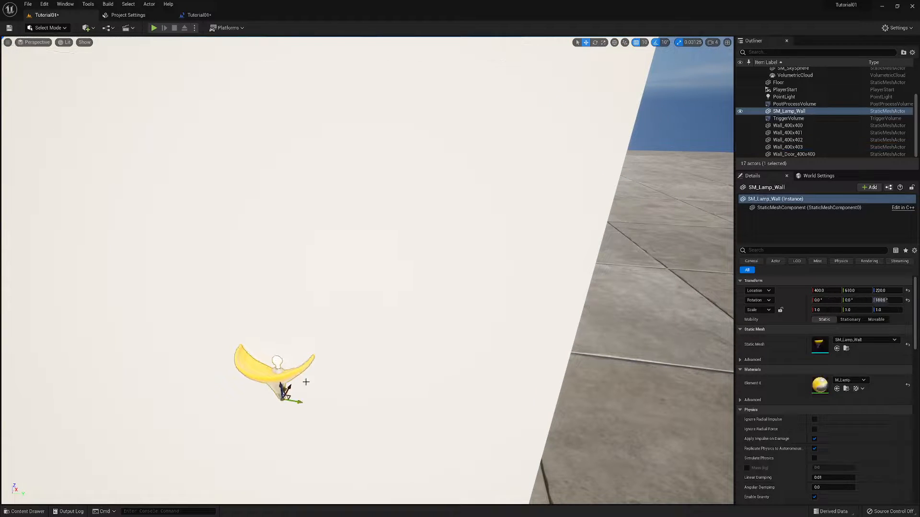
right_click_drag(338, 330, 183, 299)
key("s")
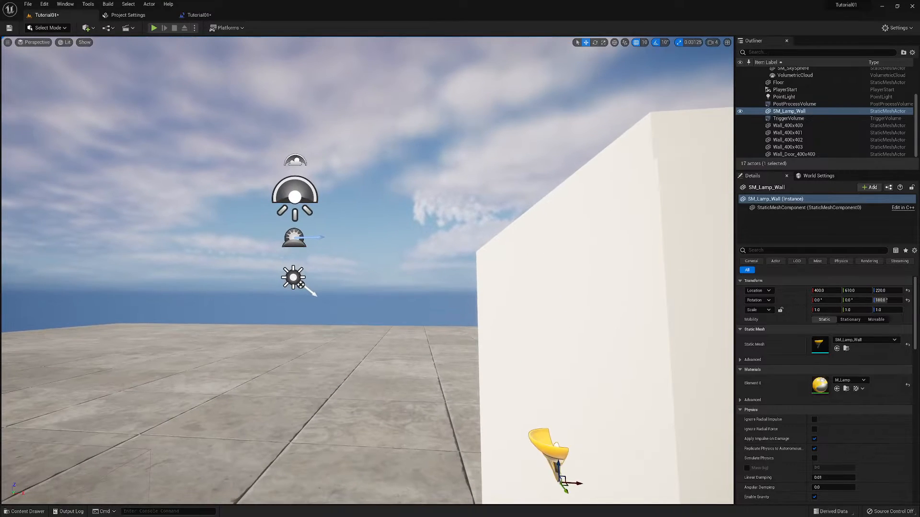
Step: Select the DirectionalLight and review its light settings, including the light colour and advanced options
left_click(294, 277)
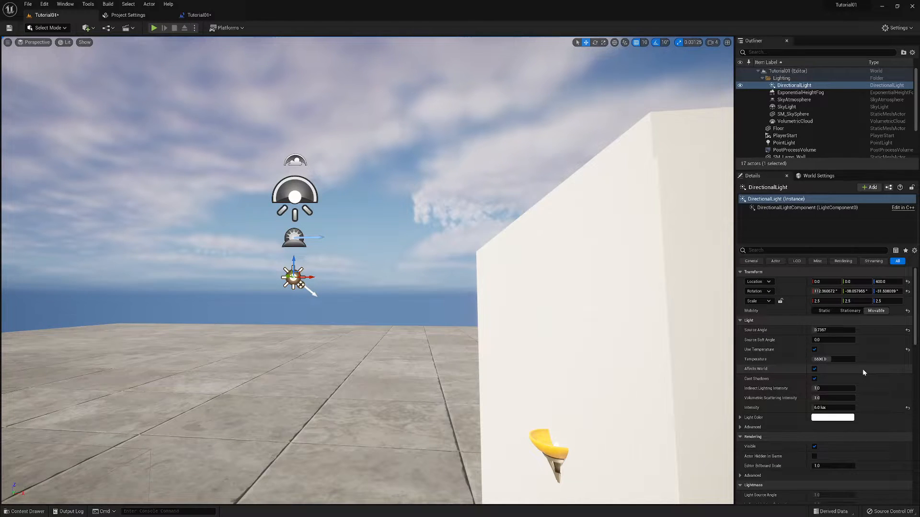
left_click(814, 378)
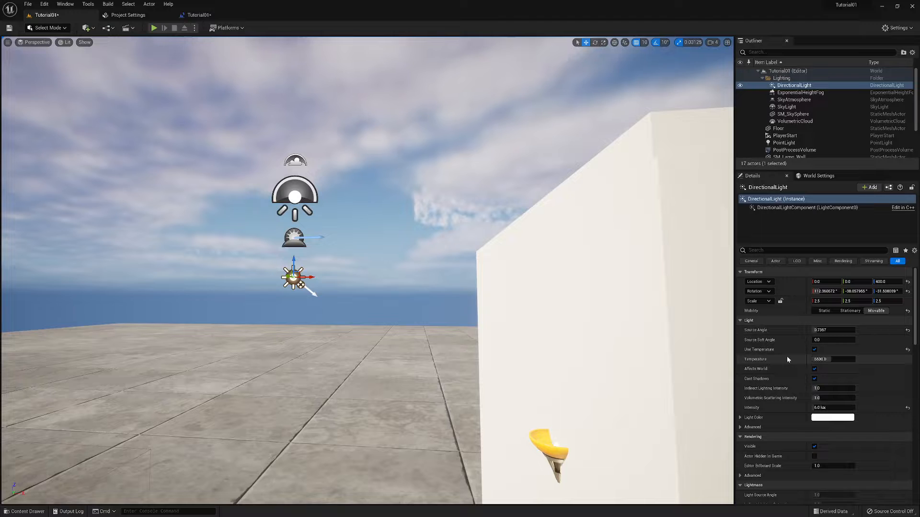
left_click(741, 418)
left_click(740, 418)
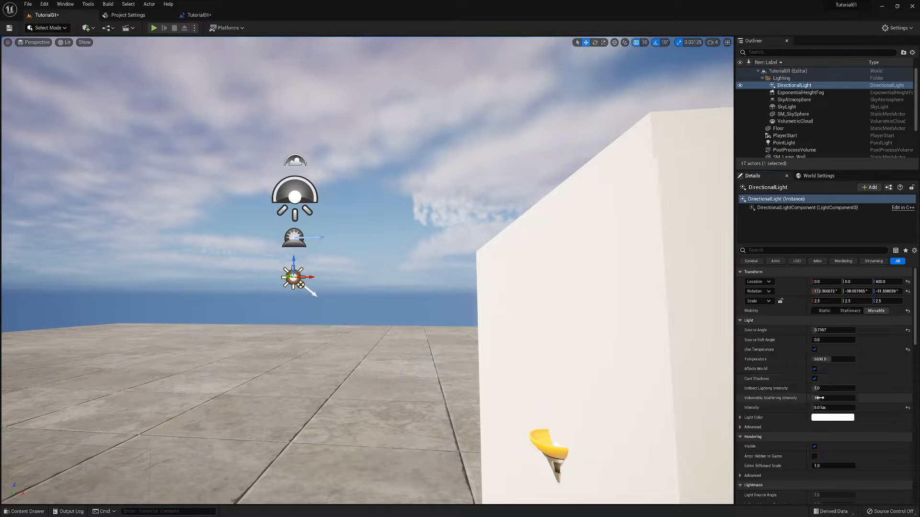
left_click(740, 427)
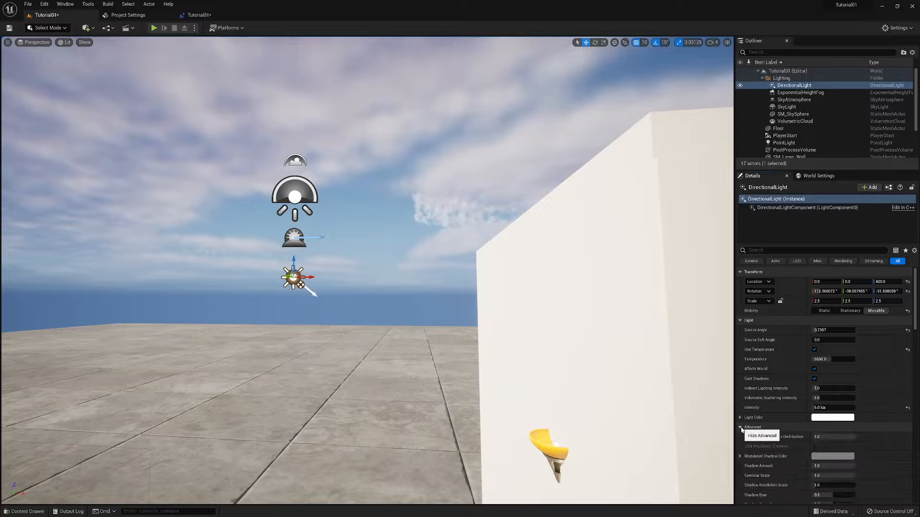
left_click(741, 428)
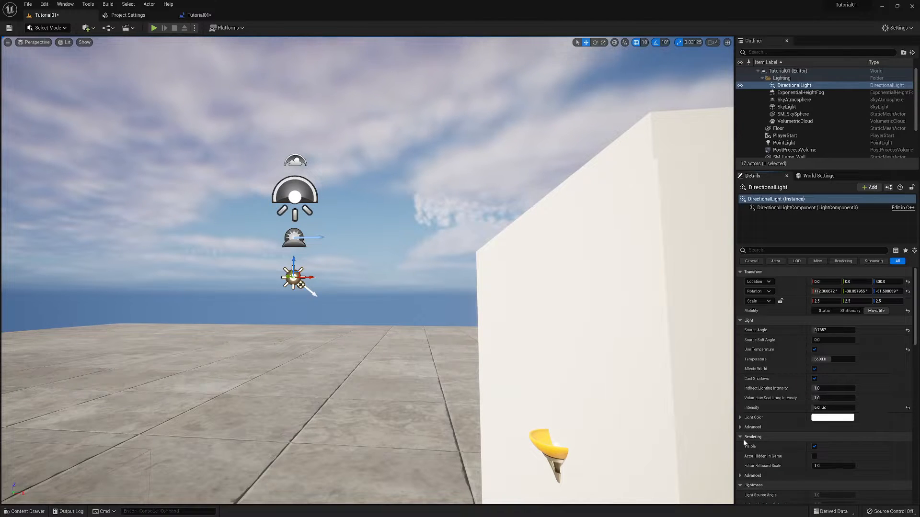
scroll(747, 443, "down", 2)
scroll(749, 441, "up", 2)
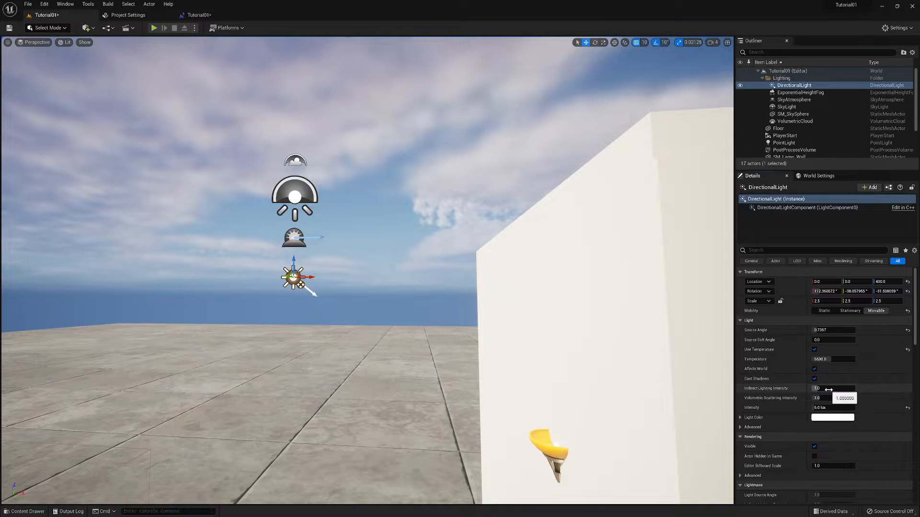
Step: Lower the DirectionalLight's Indirect Lighting Intensity to about 0.936
left_click_drag(825, 388, 829, 389)
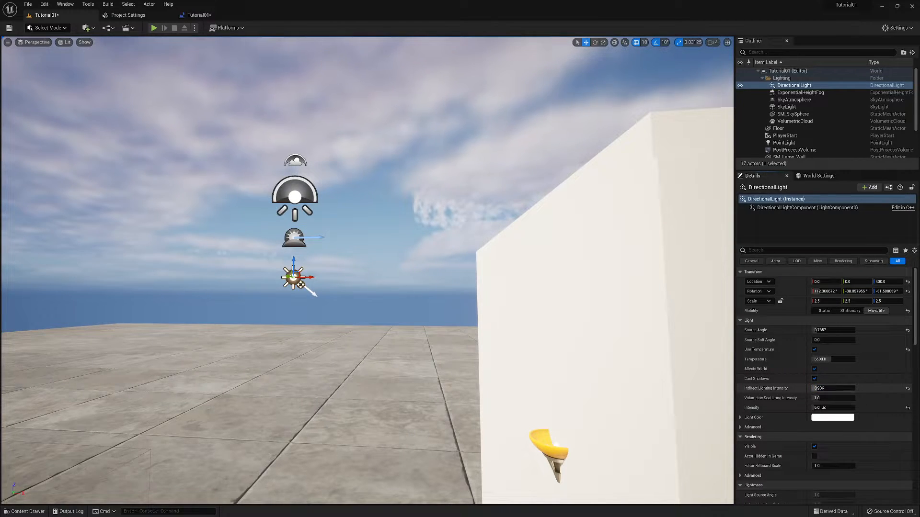
left_click(836, 389)
left_click(870, 392)
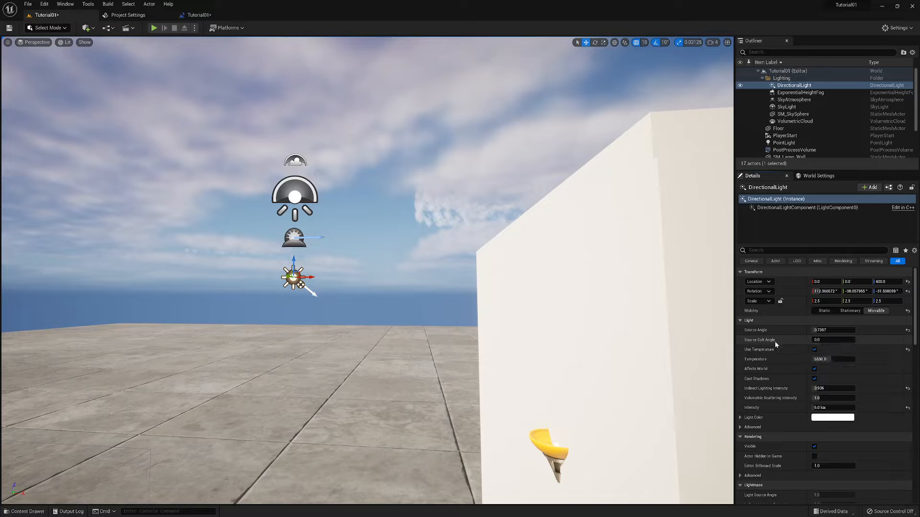
Step: Reduce the DirectionalLight's Intensity and set it to 1 lux
left_click(837, 407)
left_click_drag(837, 407, 828, 407)
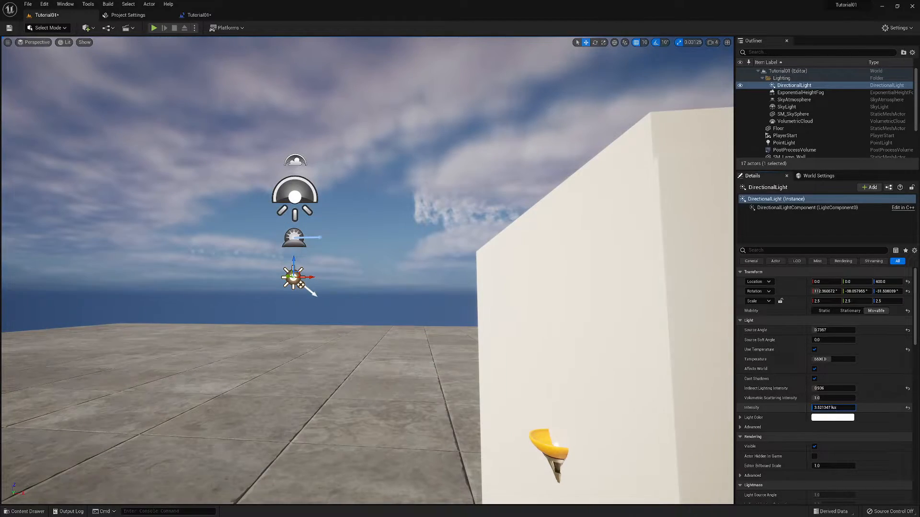
left_click(835, 408)
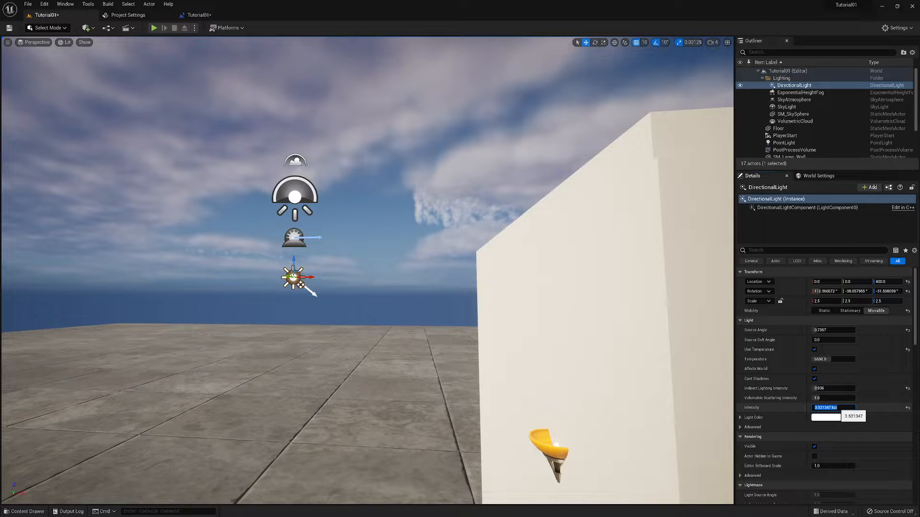
type("1")
key("Return")
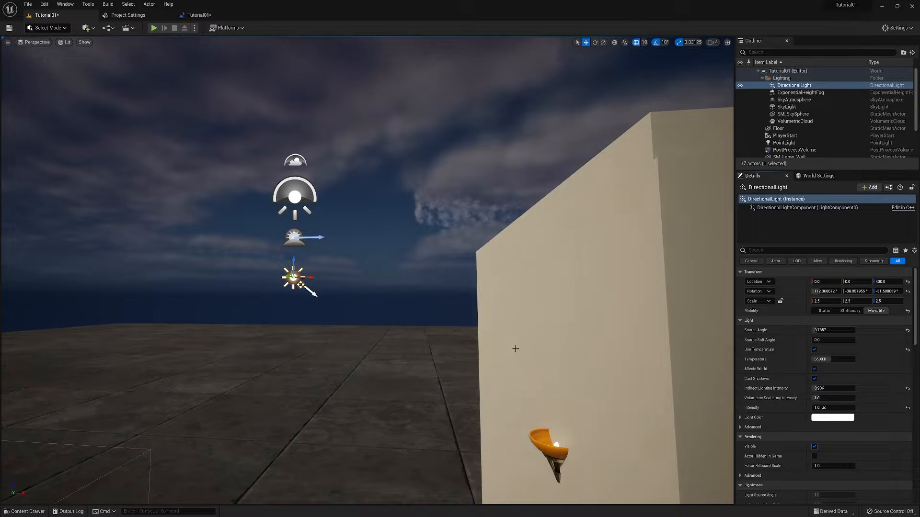
Step: Examine the wall lamp, the building and the sky under the dimmed sunlight from several viewpoints
right_click_drag(524, 341, 540, 350)
key("s")
key("w")
key("s")
key("a")
key("s")
key("a")
key("e")
key("e")
key("a")
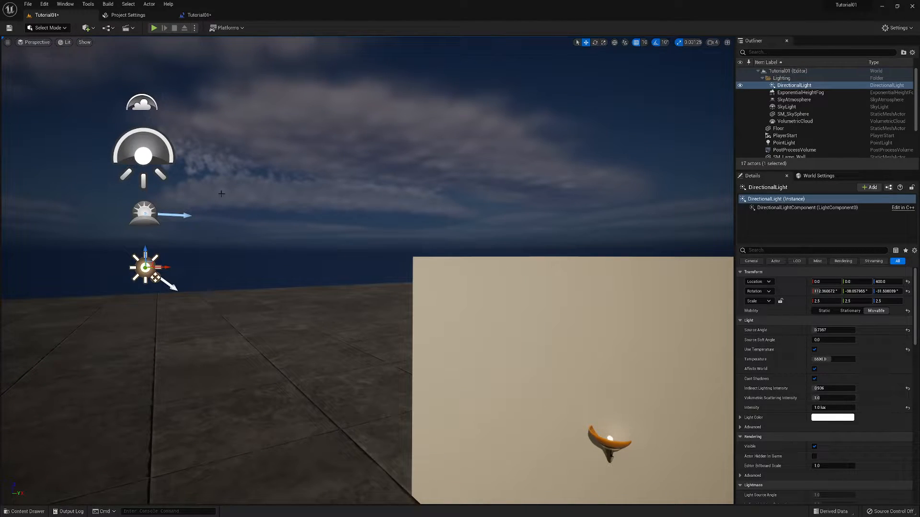
Step: Select the SkyLight, try an Intensity Scale of 0 and settle on 0.1
left_click(140, 154)
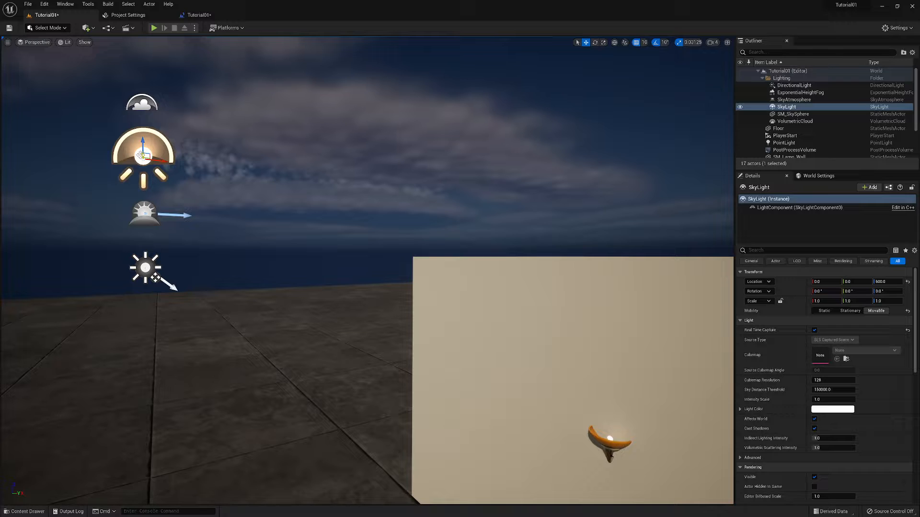
left_click(821, 399)
type("0")
key("Return")
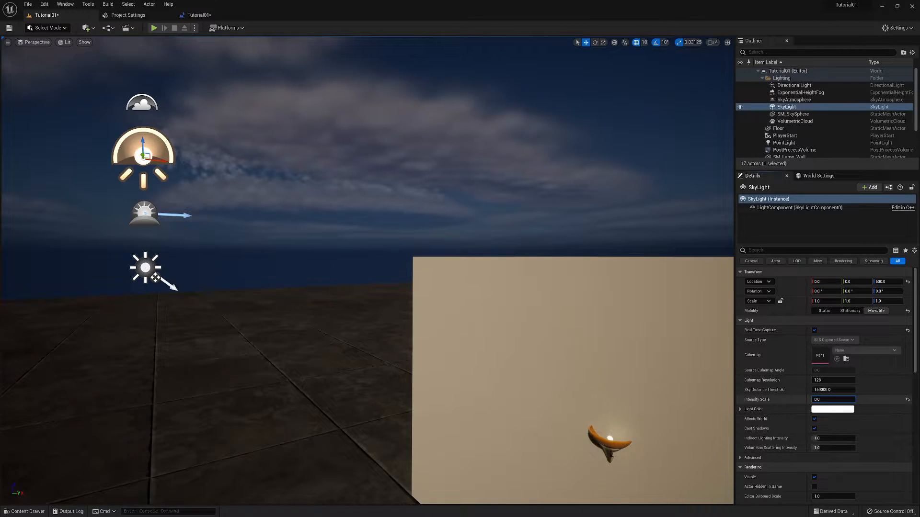
mouse_move(821, 399)
left_mouse_down()
mouse_move(834, 400)
mouse_move(819, 400)
left_mouse_up()
left_click(821, 400)
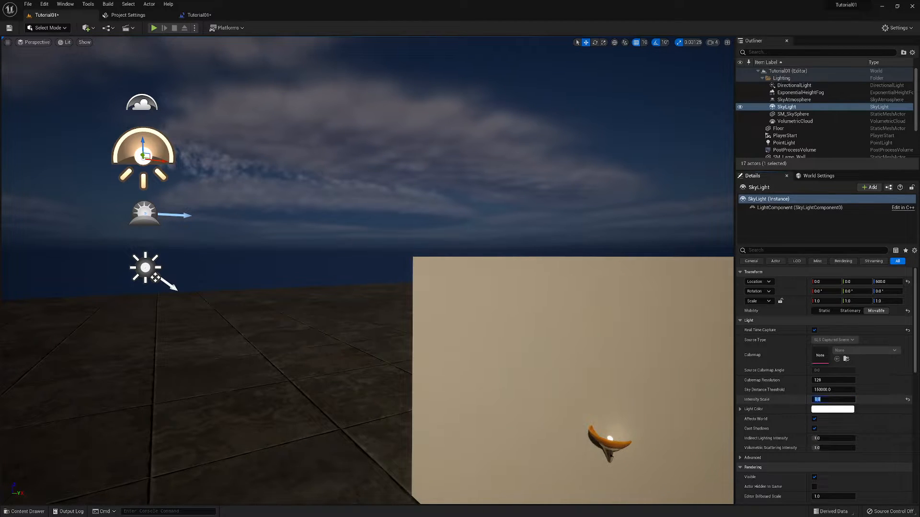
type(".1")
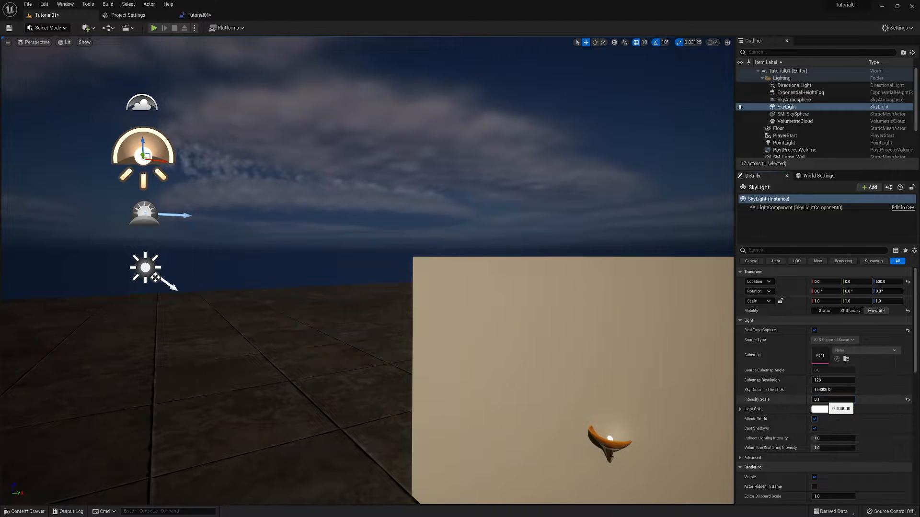
key("Return")
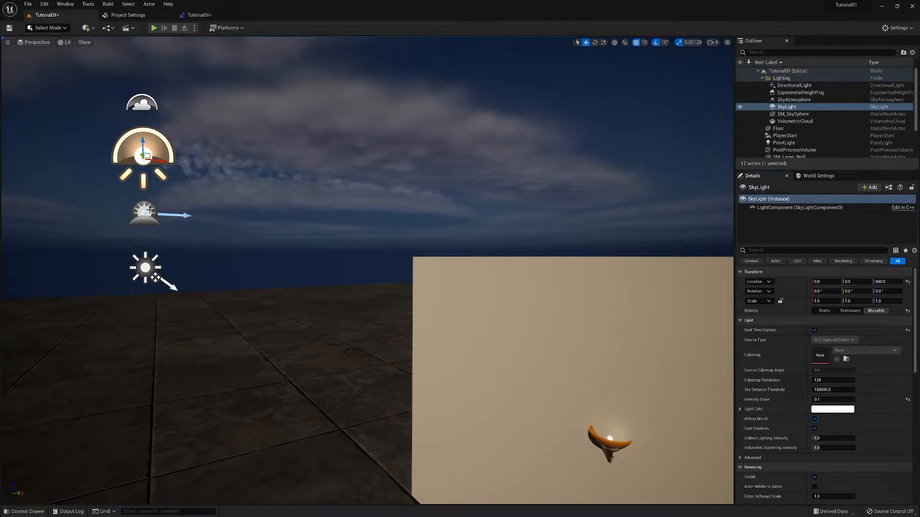
Step: Inspect the SkyAtmosphere and VolumetricCloud actors, ending with the SkyAtmosphere's settings
left_click(143, 211)
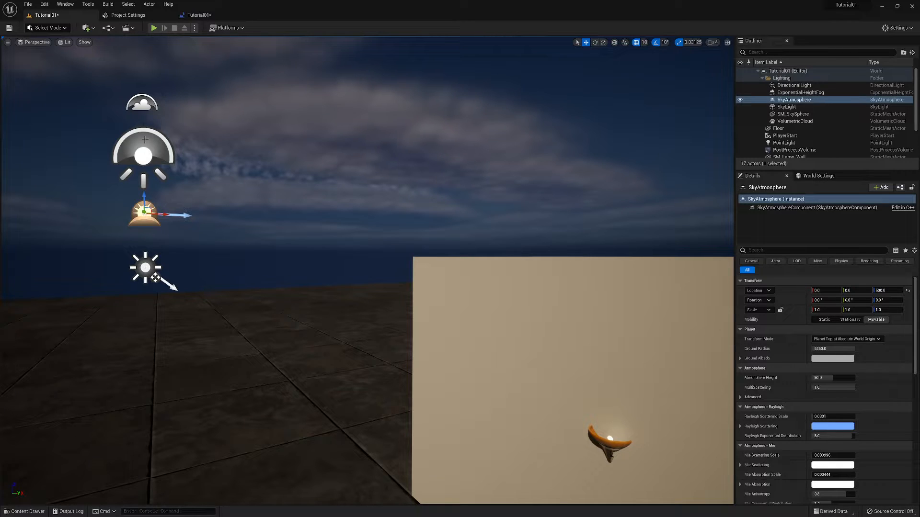
left_click(142, 106)
left_click(145, 214)
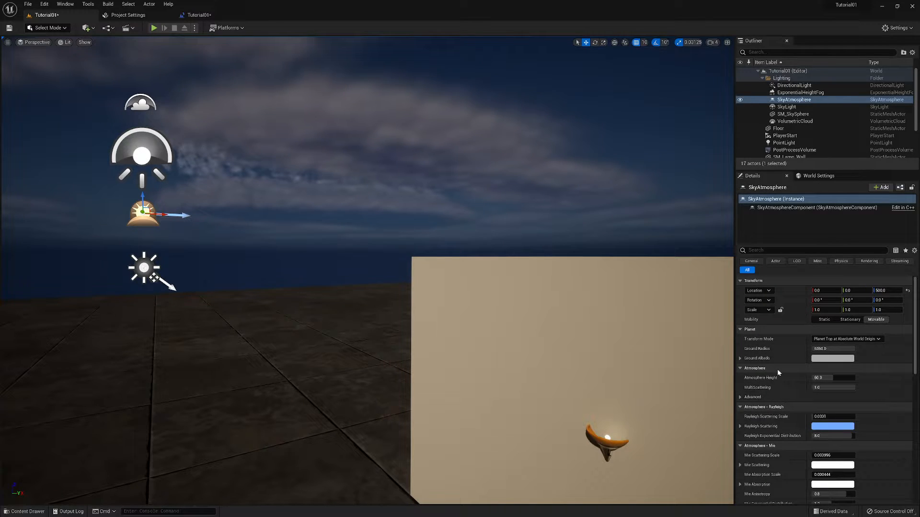
Step: Examine the SkyAtmosphere's planet, atmosphere, Rayleigh, Mie, absorption, art direction and rendering settings
left_click(740, 358)
left_click(740, 358)
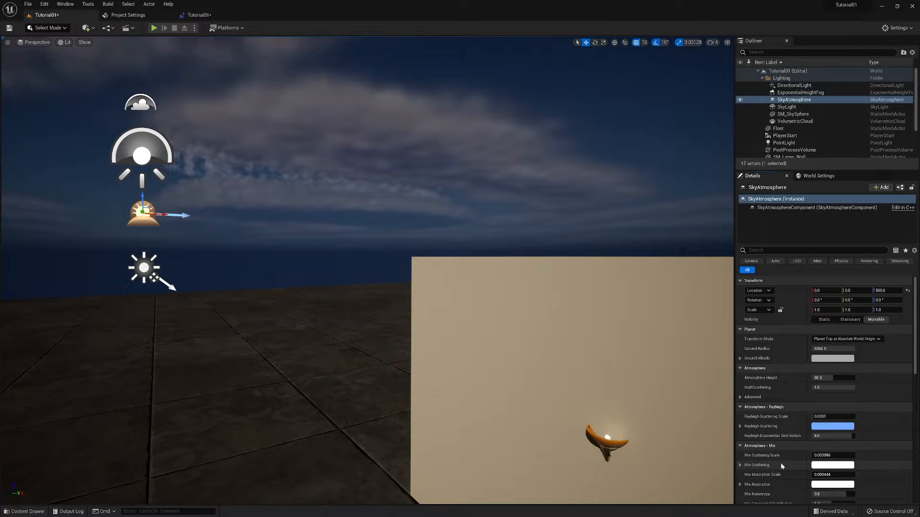
scroll(780, 456, "down", 1)
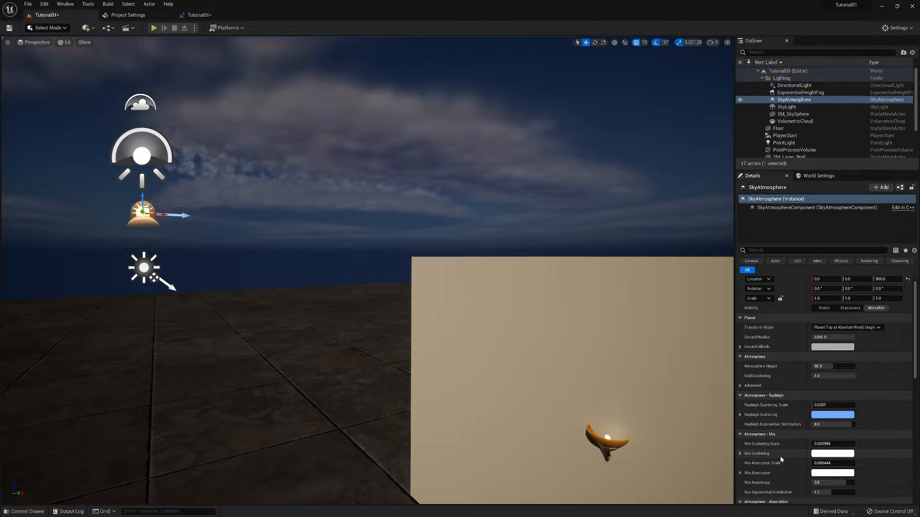
scroll(780, 456, "down", 2)
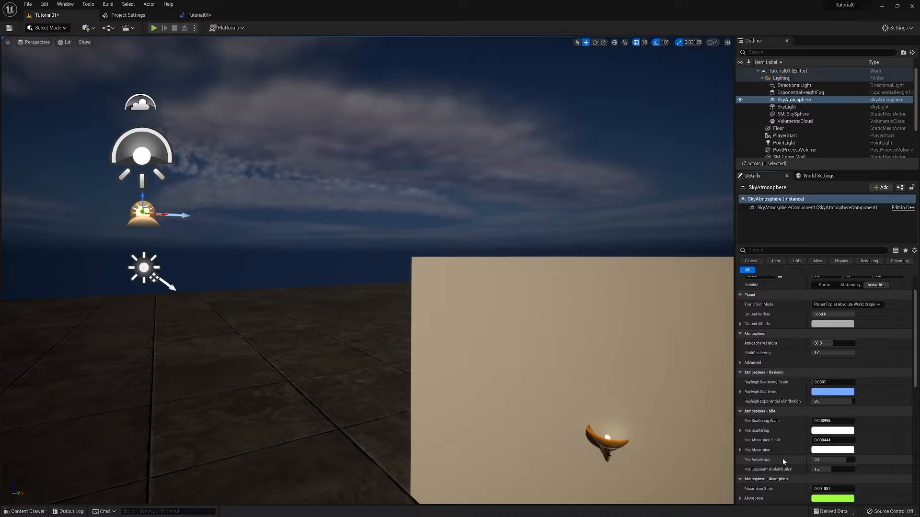
scroll(783, 459, "down", 4)
scroll(783, 461, "down", 5)
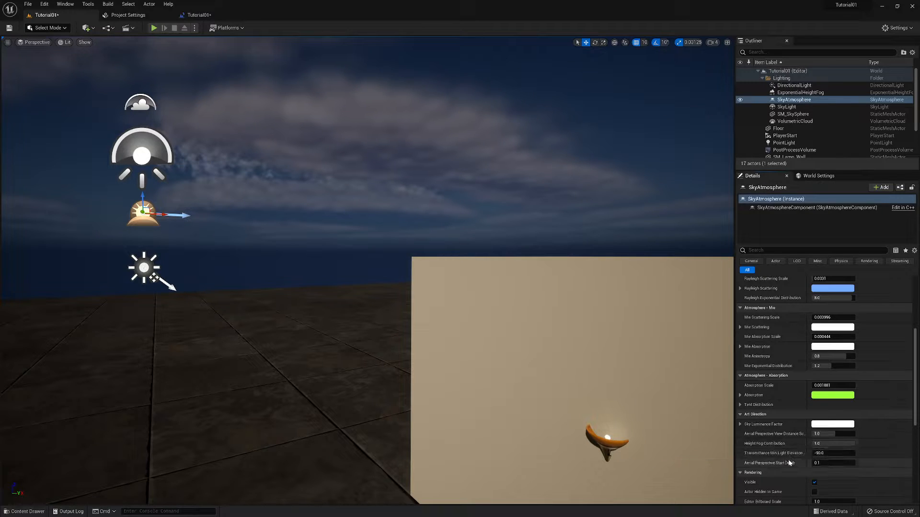
scroll(789, 462, "down", 3)
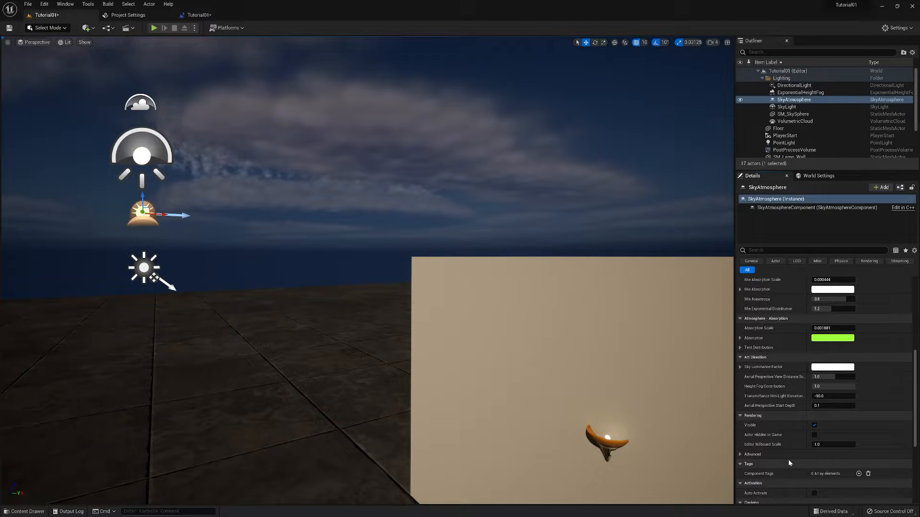
scroll(789, 459, "down", 2)
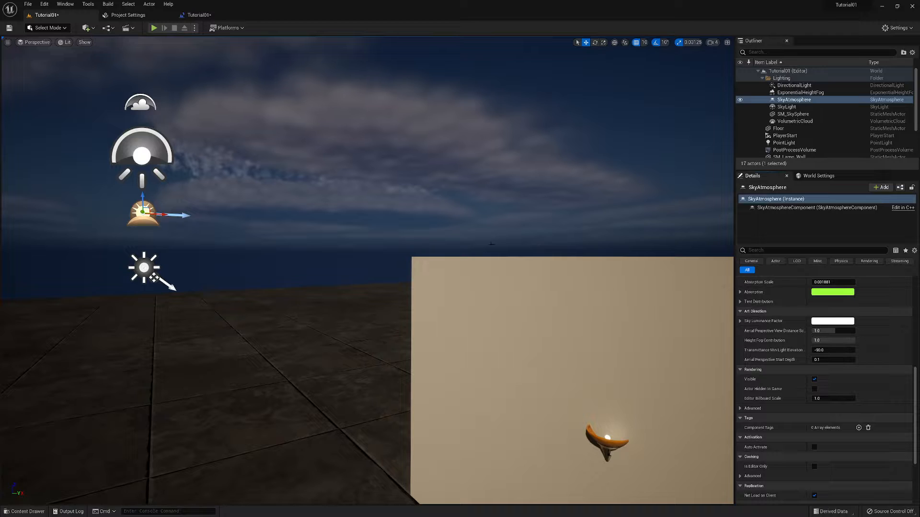
Step: Add a point light to the scene close to the wall lamp on the building
left_click(86, 28)
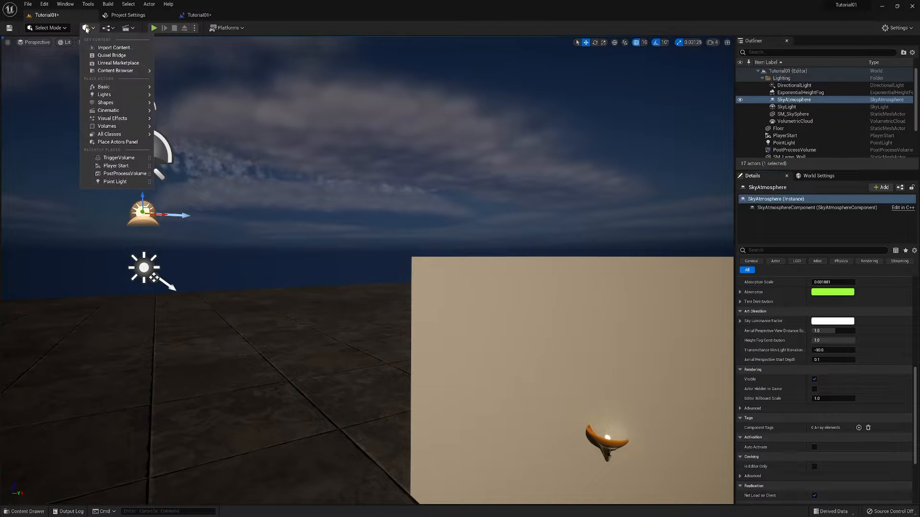
mouse_move(111, 97)
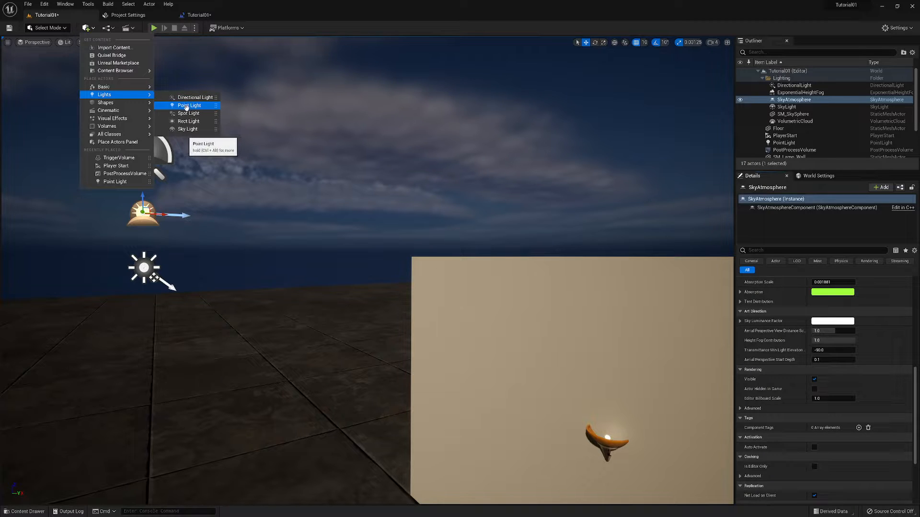
left_click_drag(187, 106, 633, 411)
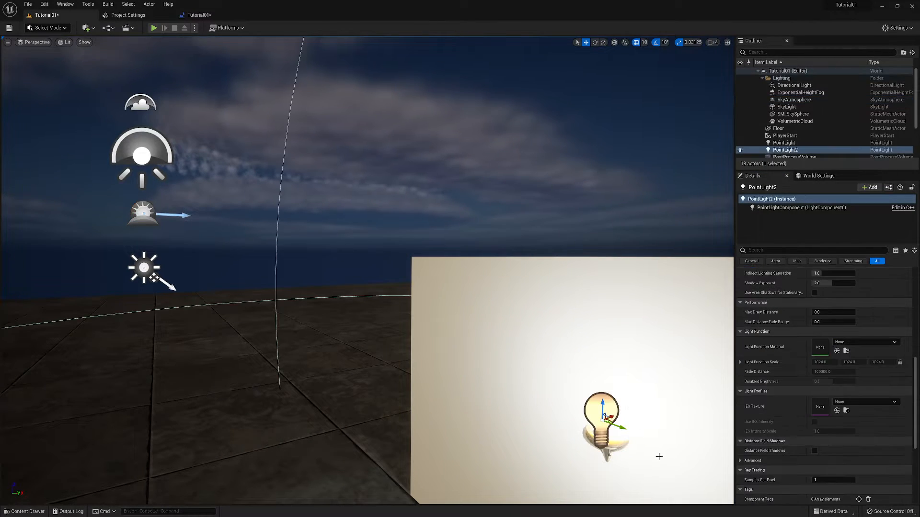
right_click_drag(658, 459, 644, 493)
key("d")
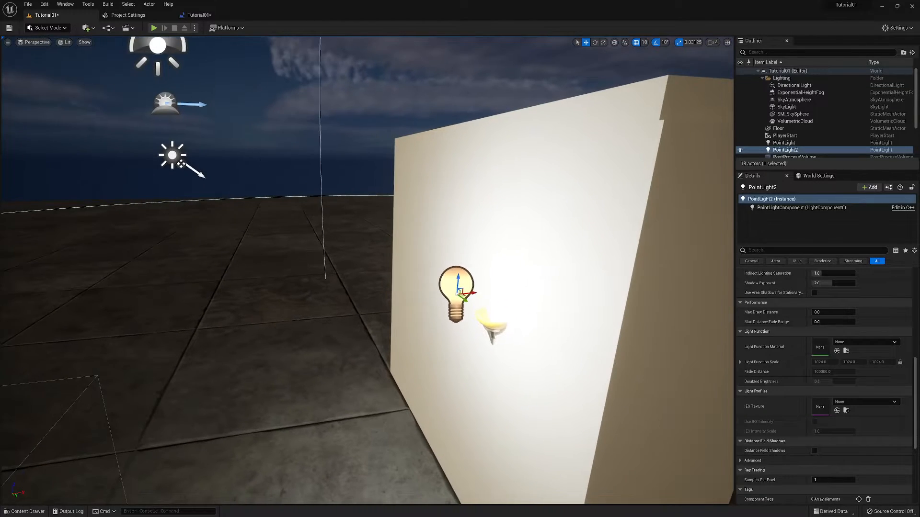
Step: Copy the wall lamp's location (400, 610, 220) onto the new point light beside it
left_click(489, 327)
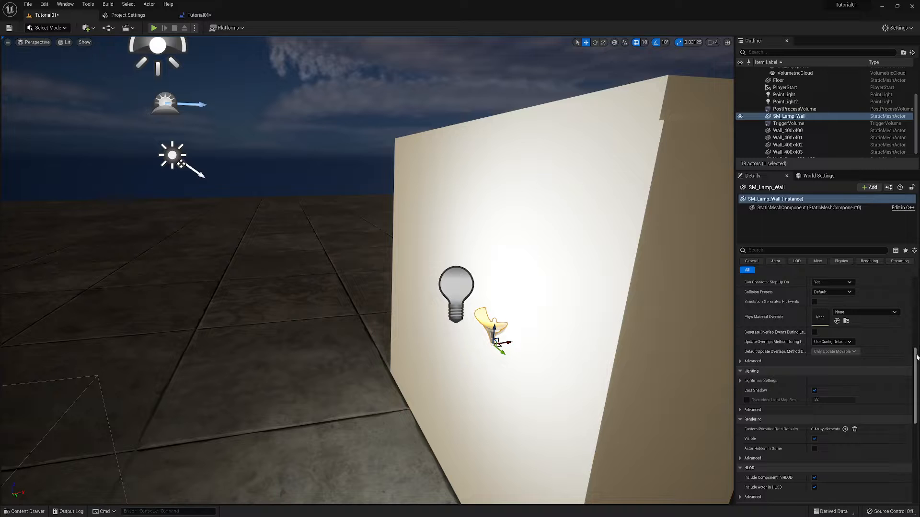
scroll(915, 335, "up", 10)
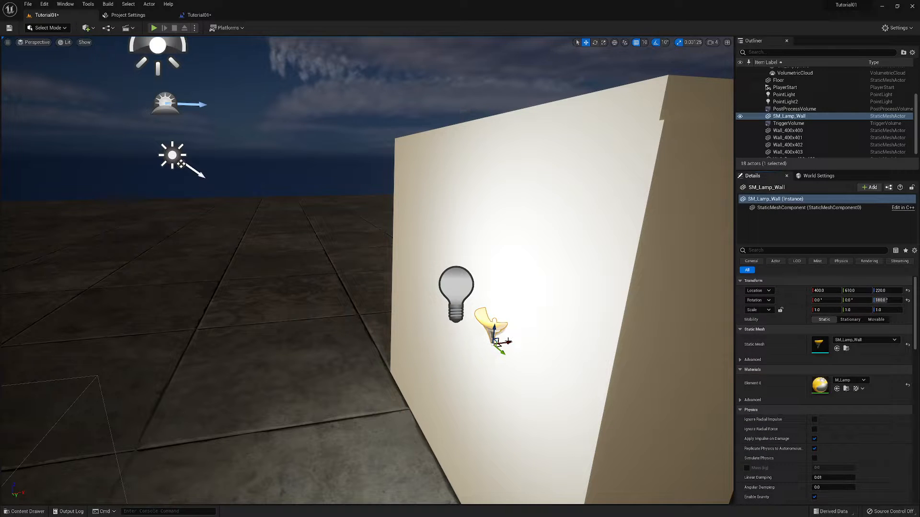
right_click(741, 293)
left_click(759, 298)
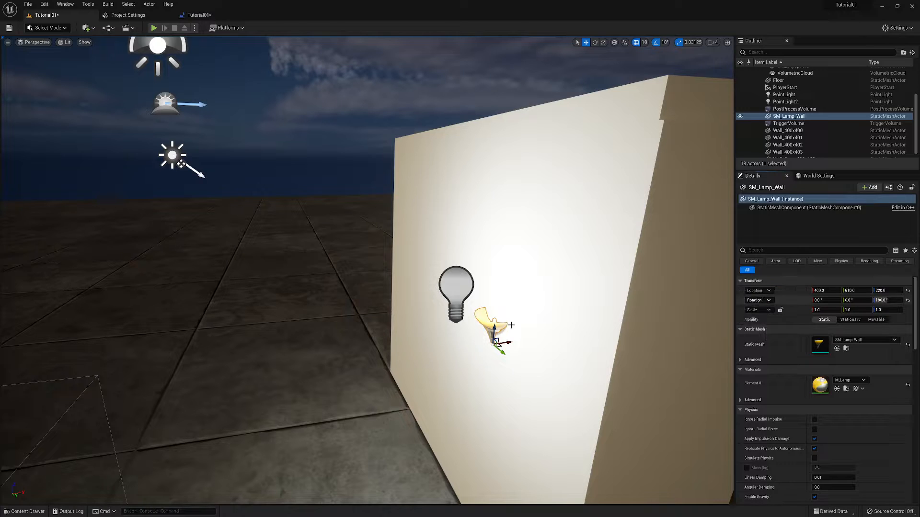
left_click(454, 283)
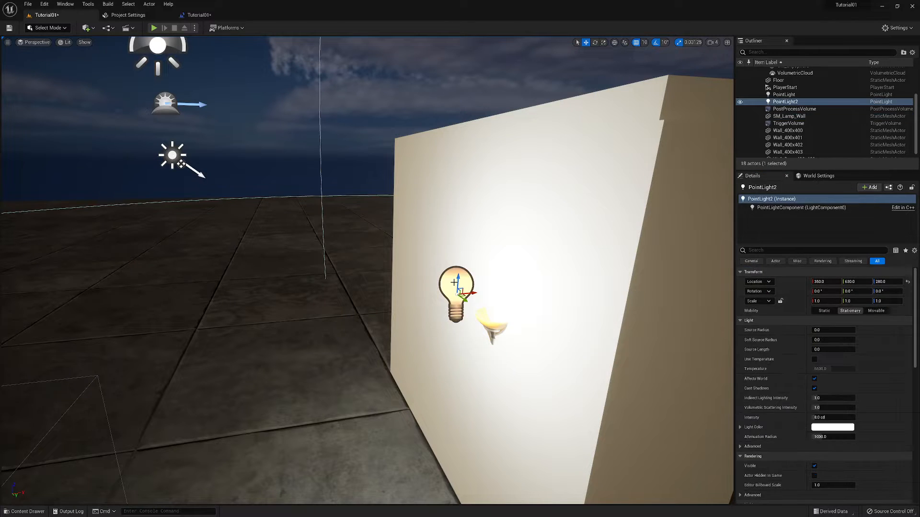
right_click(741, 282)
left_click(764, 295)
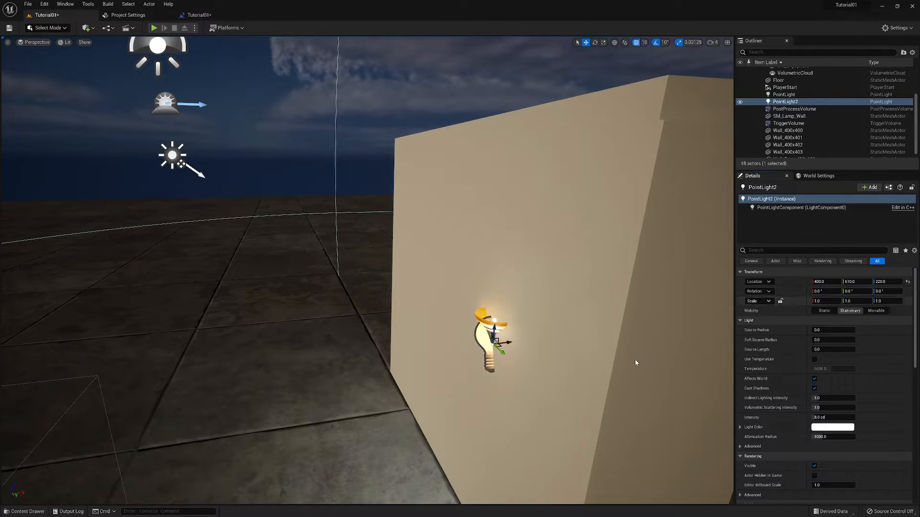
Step: Raise the new point light to Z 250 and pull it away from the wall to X 390
left_click_drag(493, 329, 498, 303)
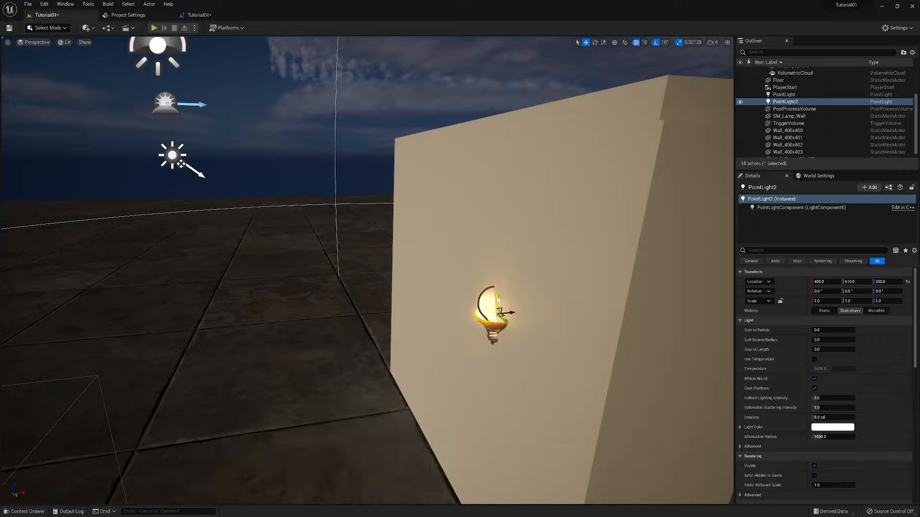
right_click_drag(532, 343, 435, 363)
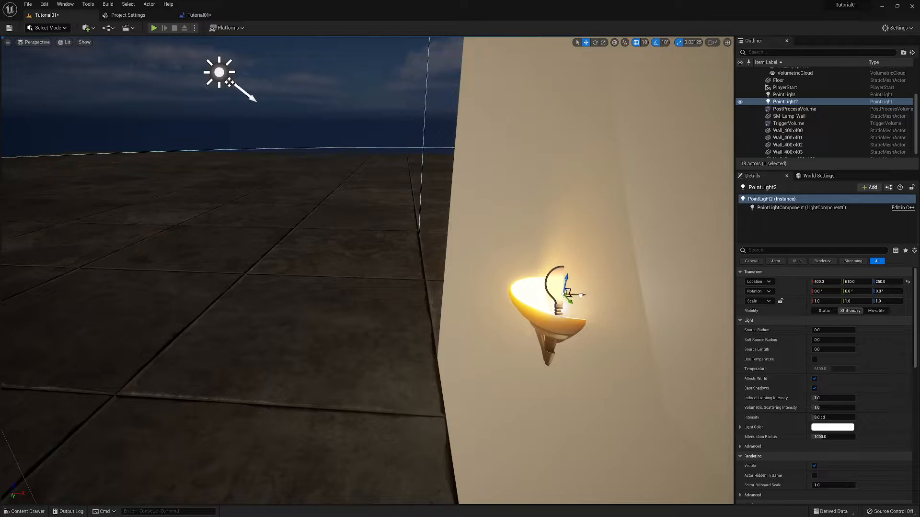
left_click_drag(569, 298, 563, 298)
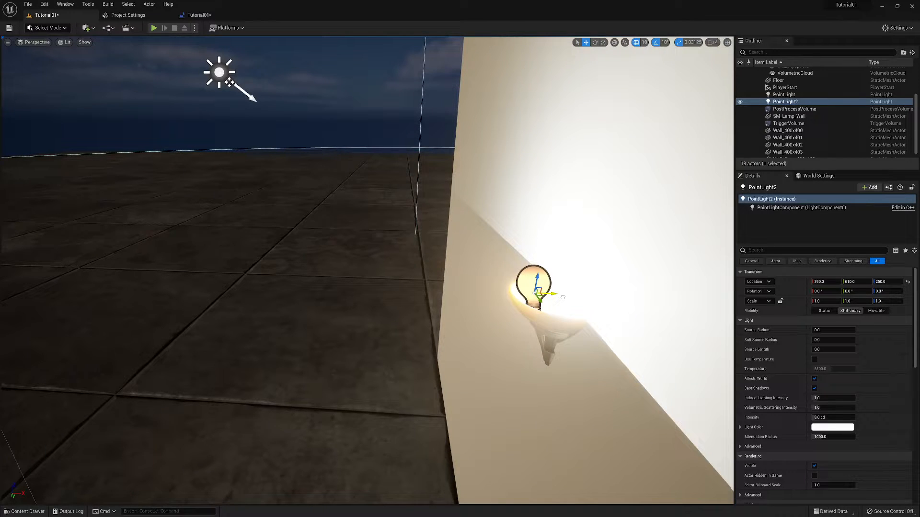
right_click_drag(576, 364, 622, 230)
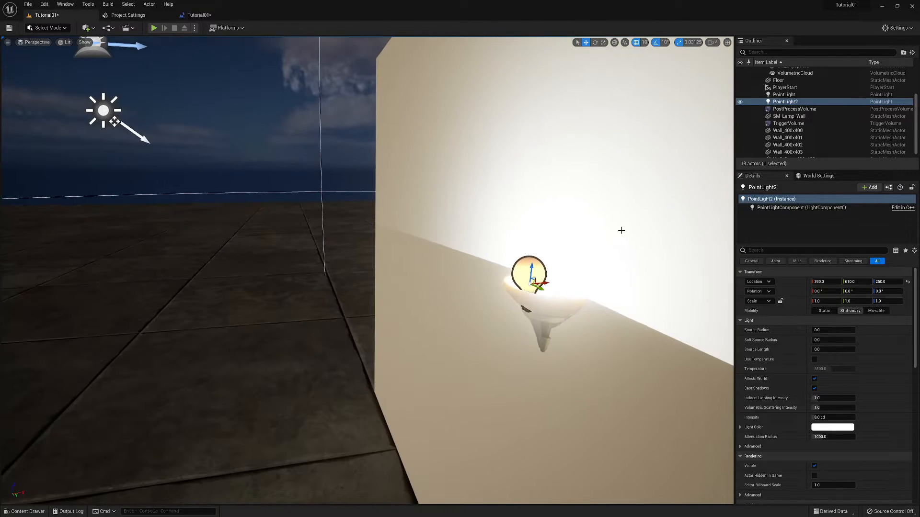
Step: Fine-tune the lamp's point light to X 394 using a grid snap of 1, and return the snap size to 10
left_click(646, 44)
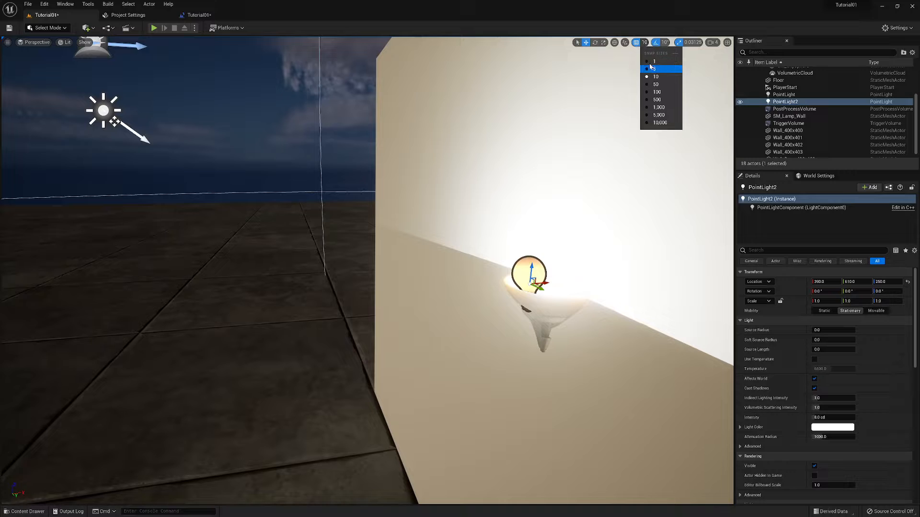
left_click(653, 62)
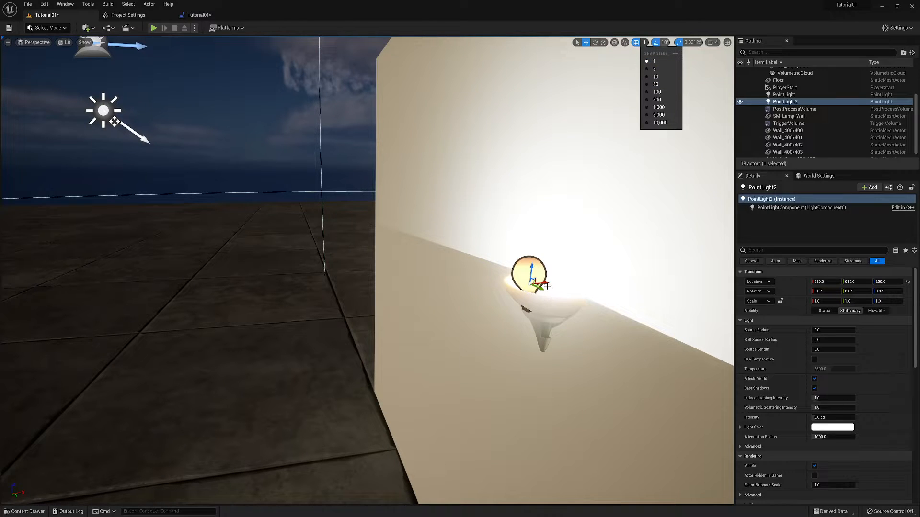
left_click_drag(546, 283, 554, 285)
right_click_drag(555, 285, 566, 306)
key("s")
key("s")
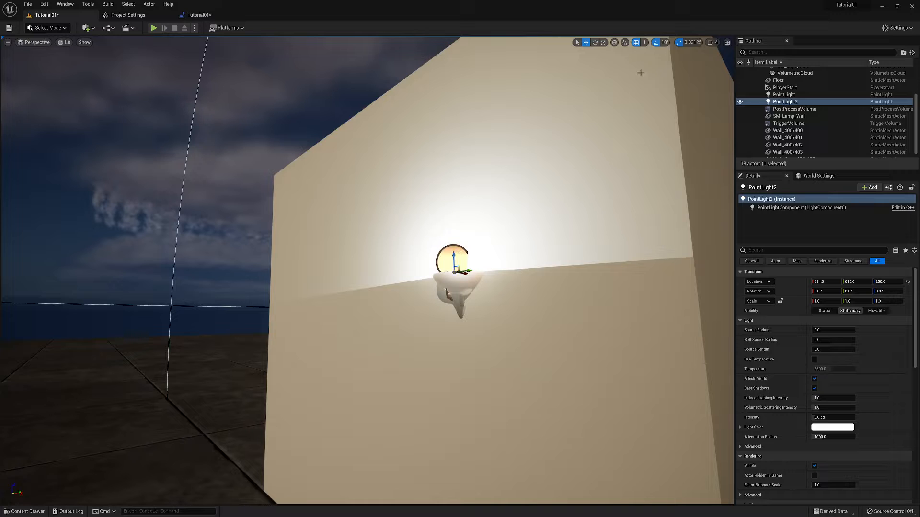
left_click(646, 45)
left_click(657, 79)
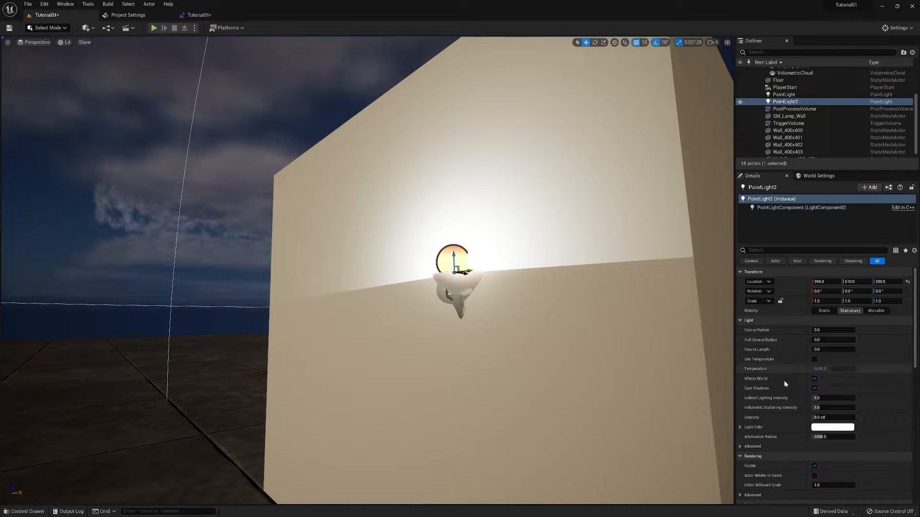
Step: Change the lamp point light's Light Color to a saturated blue with sRGB hex 084BFFFF
left_click(836, 427)
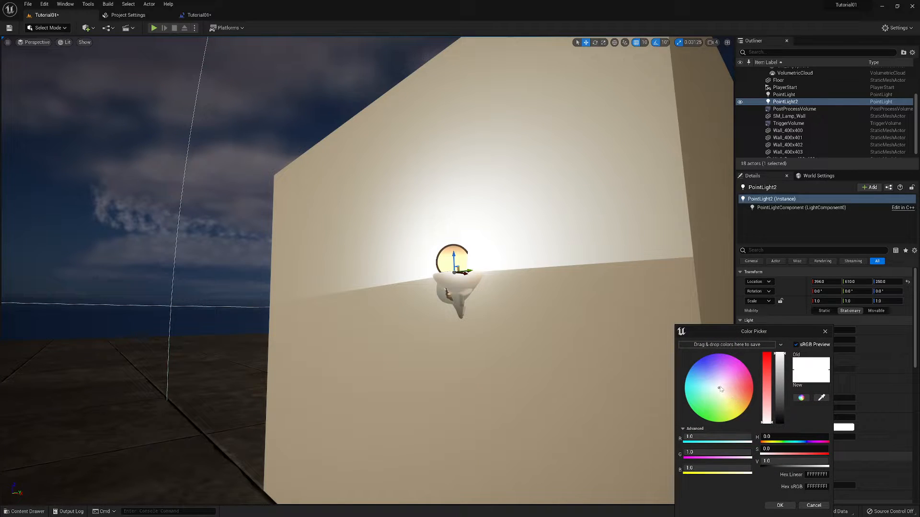
left_click_drag(720, 389, 700, 359)
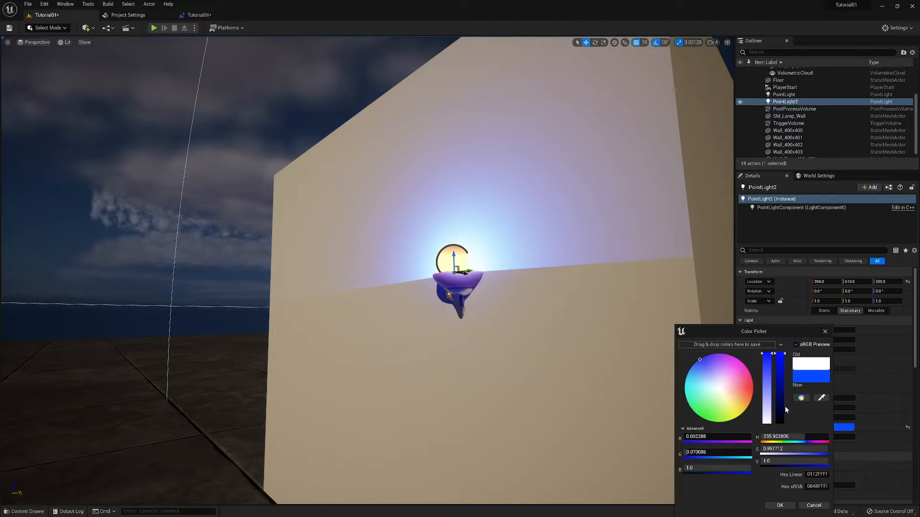
left_click(783, 508)
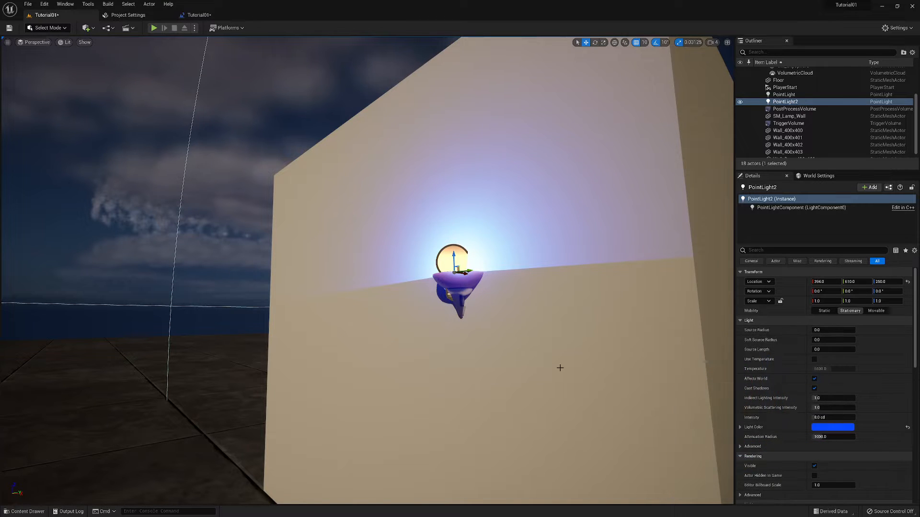
mouse_move(559, 369)
right_mouse_down()
mouse_move(563, 400)
mouse_move(519, 394)
mouse_move(546, 390)
mouse_move(559, 364)
right_mouse_up()
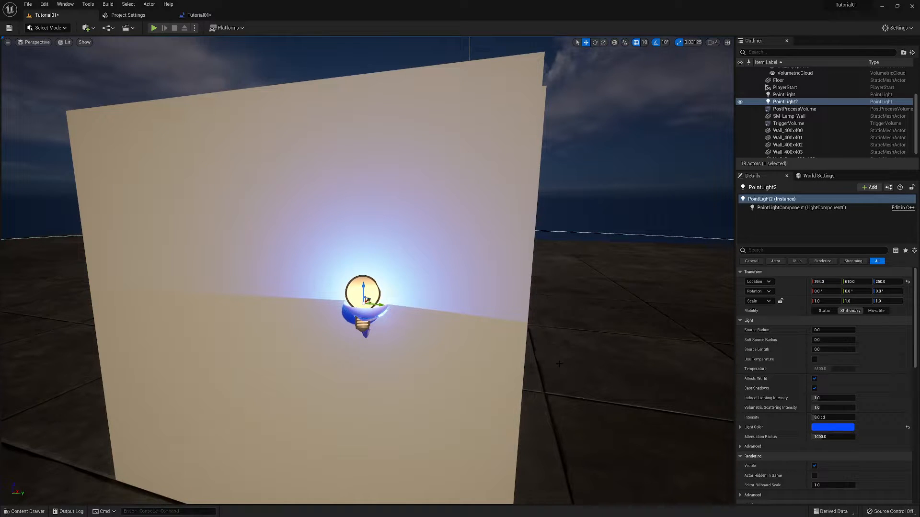
Step: Add a TriggerVolume in the area outside the wall that carries the lamp
left_click(87, 27)
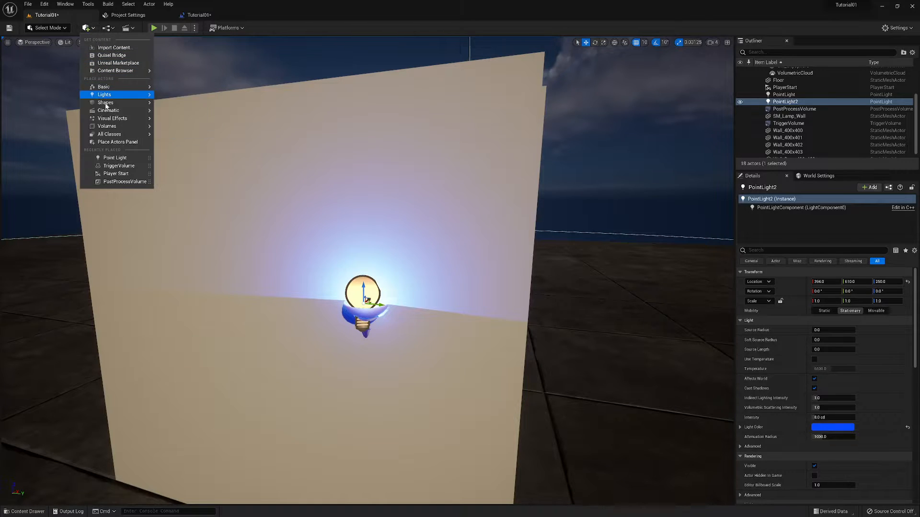
mouse_move(106, 127)
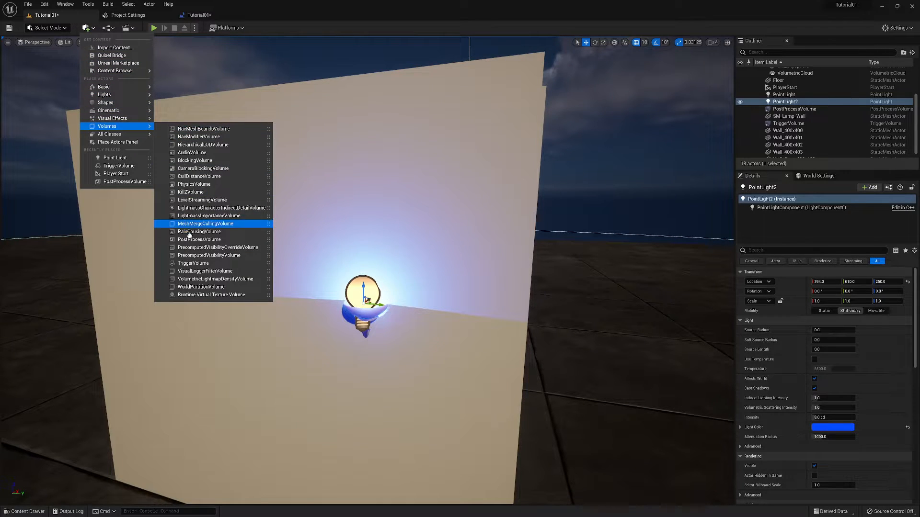
left_click_drag(189, 265, 345, 377)
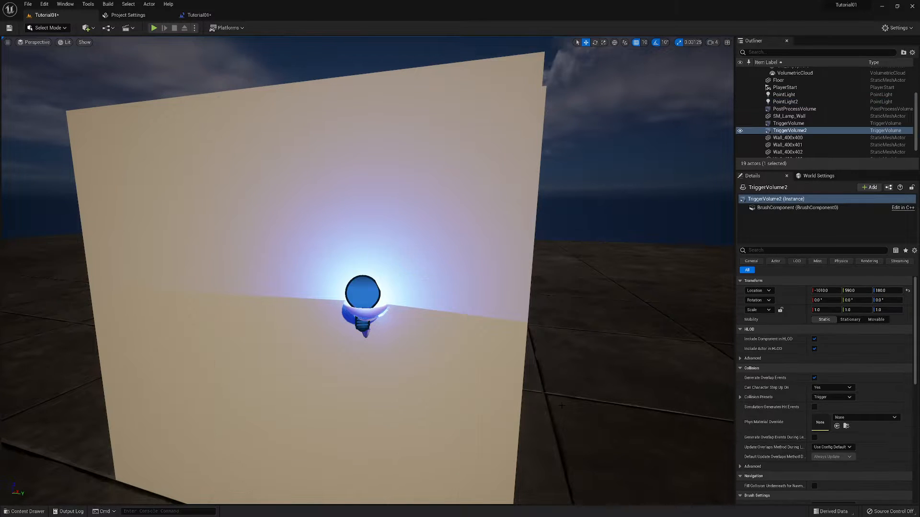
right_click_drag(346, 377, 407, 326)
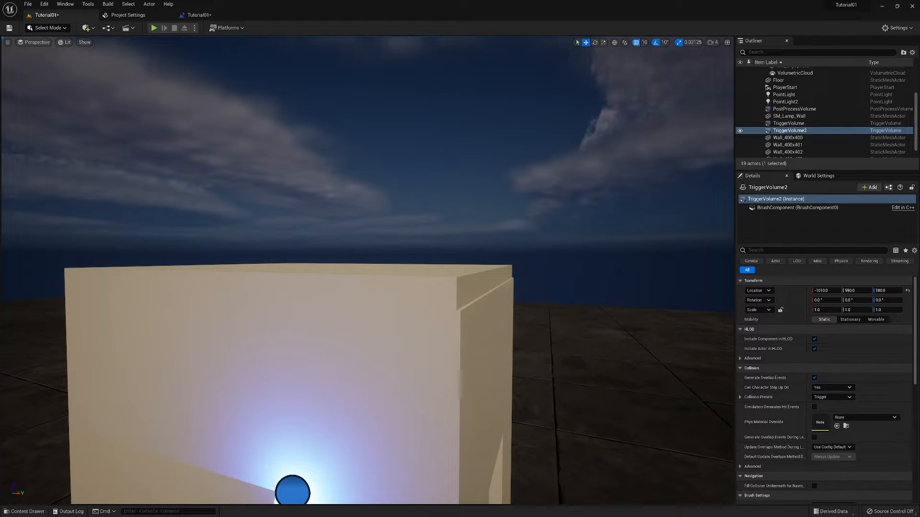
right_click_drag(422, 268, 351, 342)
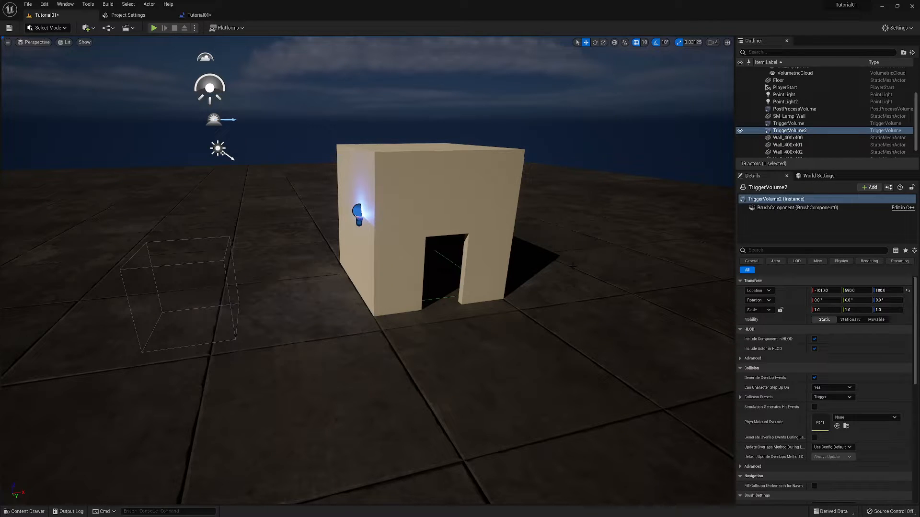
Step: Move the new trigger volume against the wall beneath the lamp, to X 300 and Y 610
key("f")
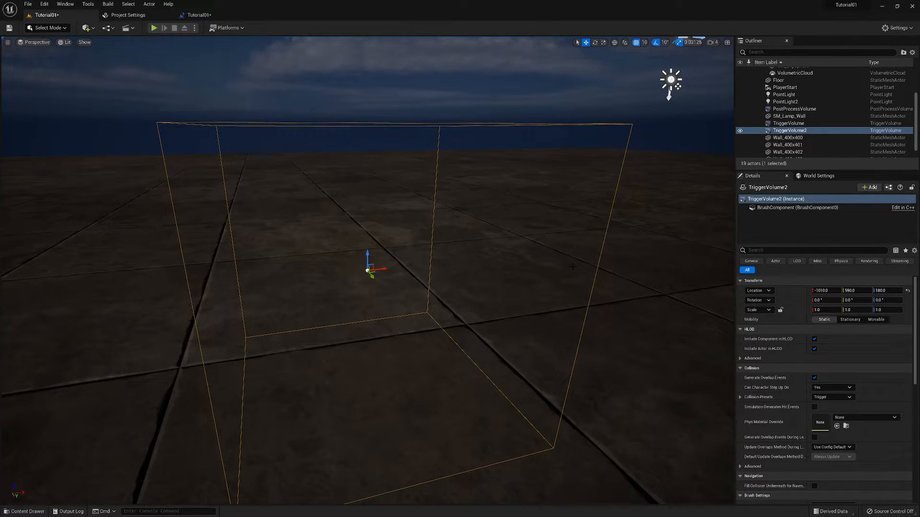
right_click_drag(567, 265, 556, 321)
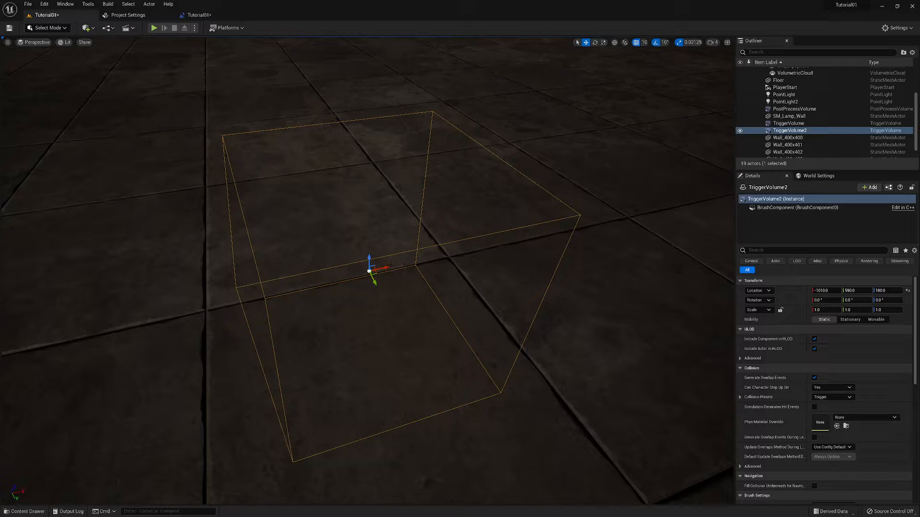
left_click_drag(387, 267, 515, 244, "shift")
right_click_drag(405, 354, 573, 350)
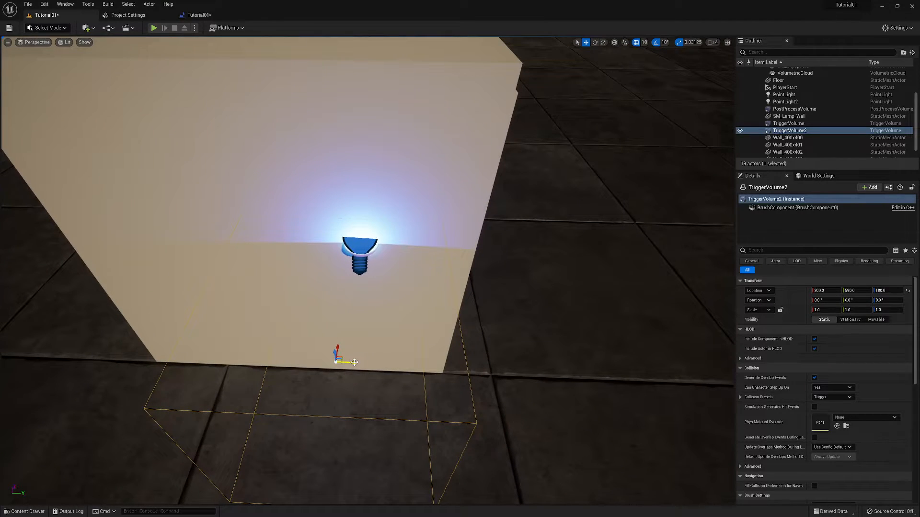
mouse_move(357, 363)
left_mouse_down()
mouse_move(387, 362)
mouse_move(375, 362)
left_mouse_up()
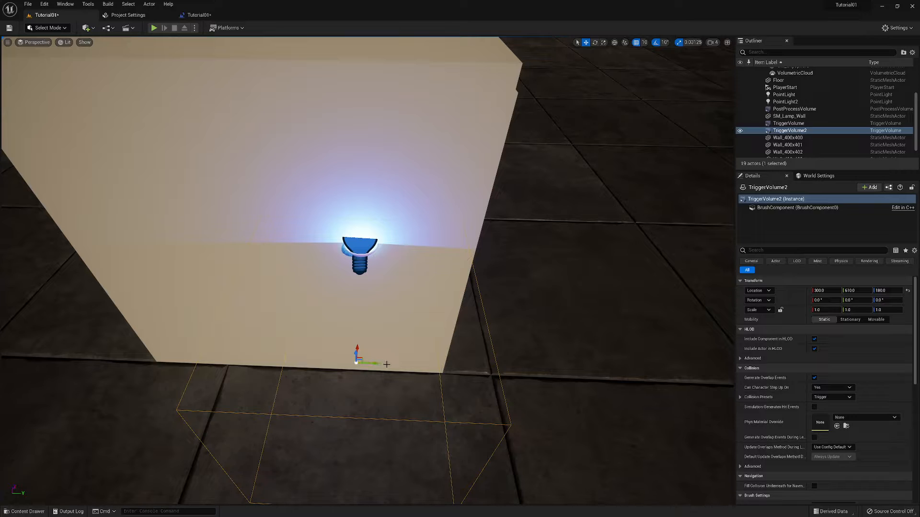
Step: Scale the trigger volume to 0.90625 in X and 0.78125 in Y, shift it to X 310, and save the level
key("r")
left_click_drag(371, 363, 359, 364)
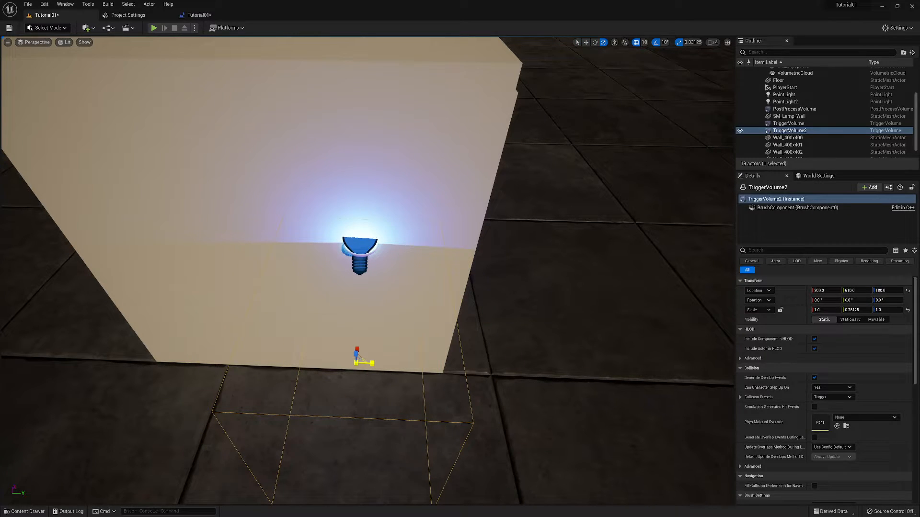
right_click_drag(370, 357, 239, 354)
key("d")
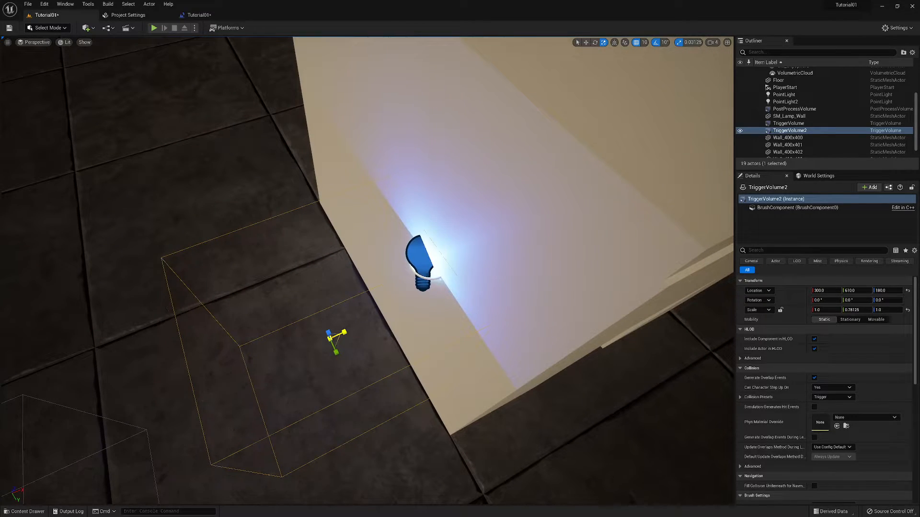
left_click_drag(344, 332, 338, 335)
key("w")
left_click_drag(346, 333, 354, 330)
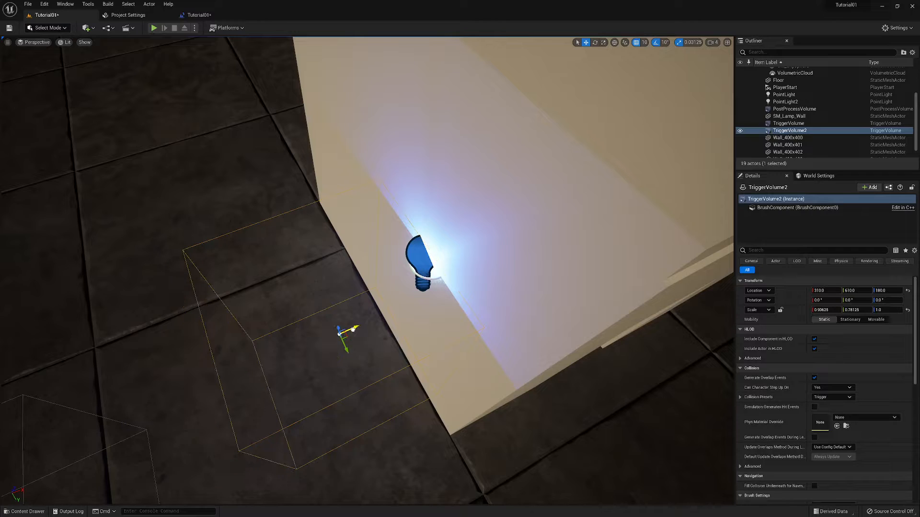
mouse_move(402, 347)
right_mouse_down()
mouse_move(402, 307)
mouse_move(360, 330)
mouse_move(378, 342)
mouse_move(412, 318)
mouse_move(460, 325)
mouse_move(398, 330)
mouse_move(402, 345)
mouse_move(397, 335)
right_mouse_up()
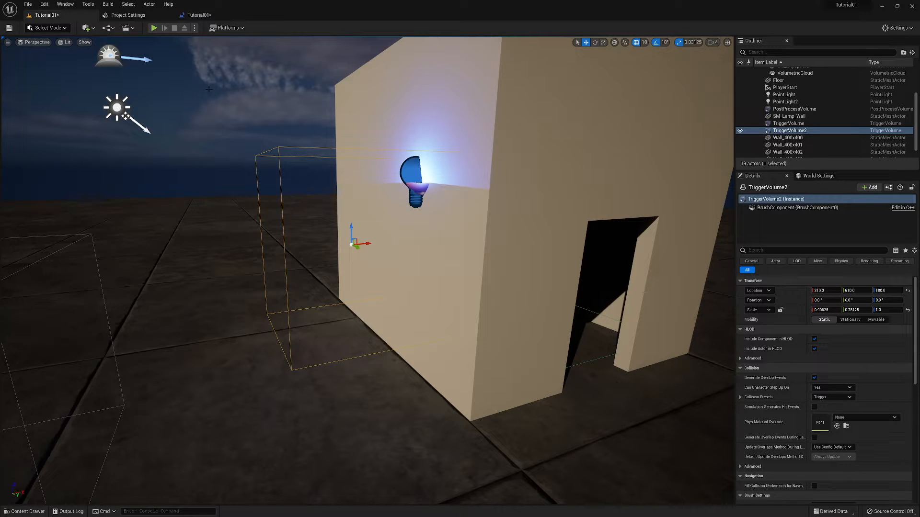
left_click(8, 28)
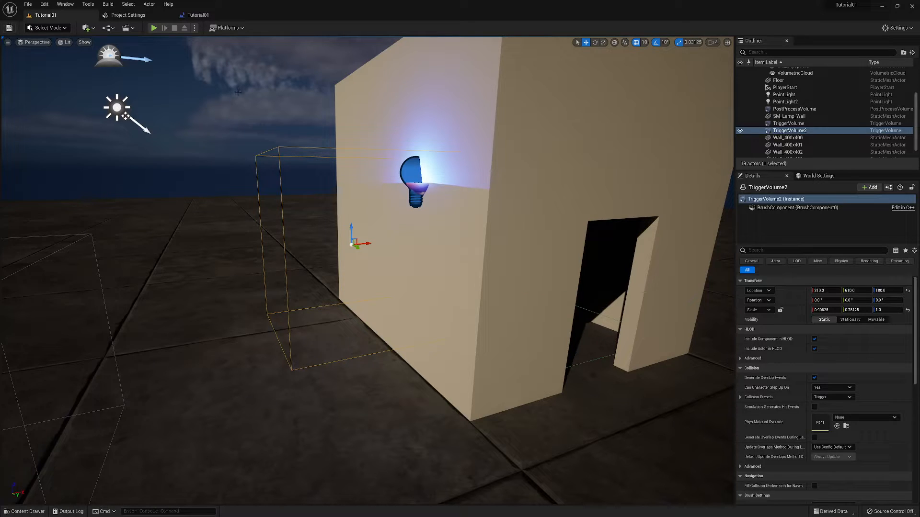
Step: Add an On Actor Begin Overlap event for TriggerVolume2 to the level blueprint, placed below the existing overlap events
left_click(194, 20)
scroll(499, 342, "up", 3)
right_click_drag(465, 346, 606, 158)
right_click(248, 336)
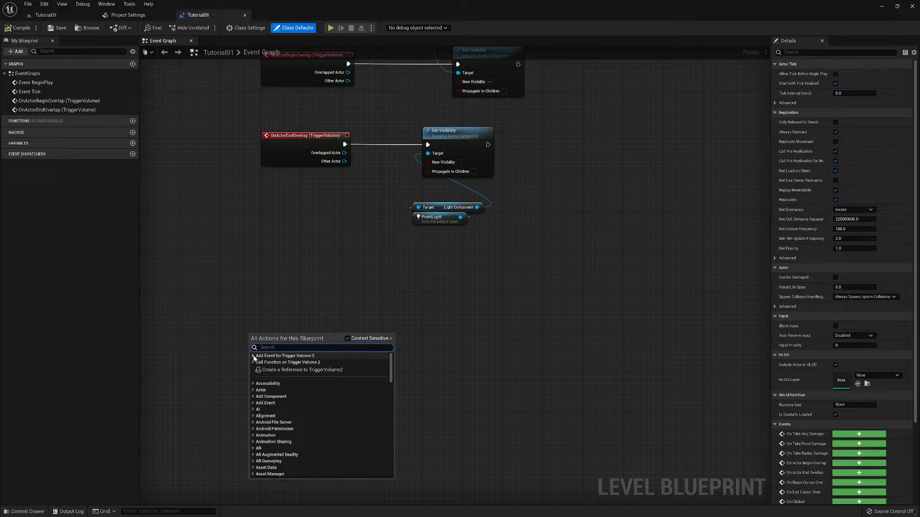
left_click(254, 357)
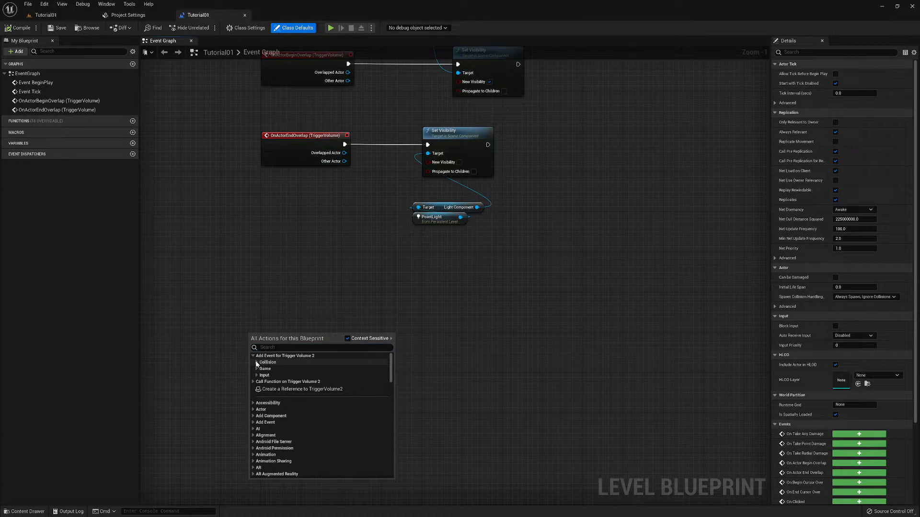
left_click(257, 363)
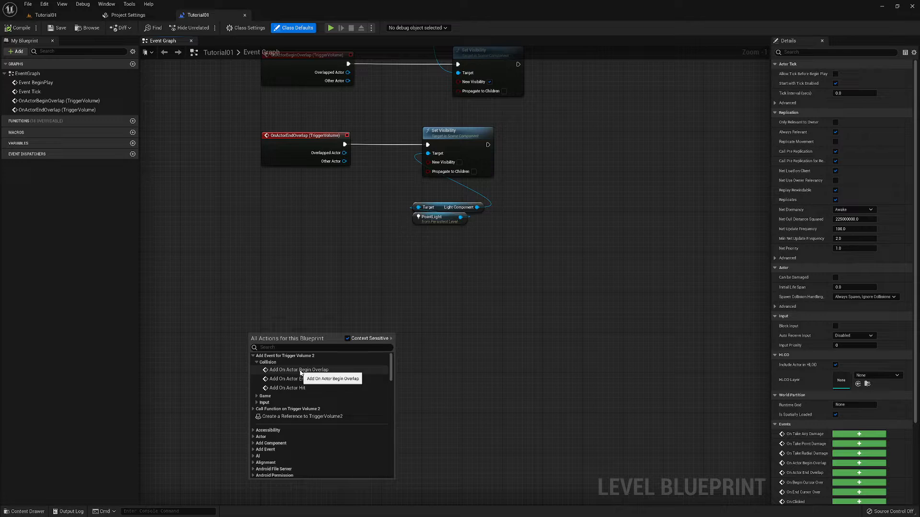
left_click(299, 371)
left_click_drag(295, 338, 310, 328)
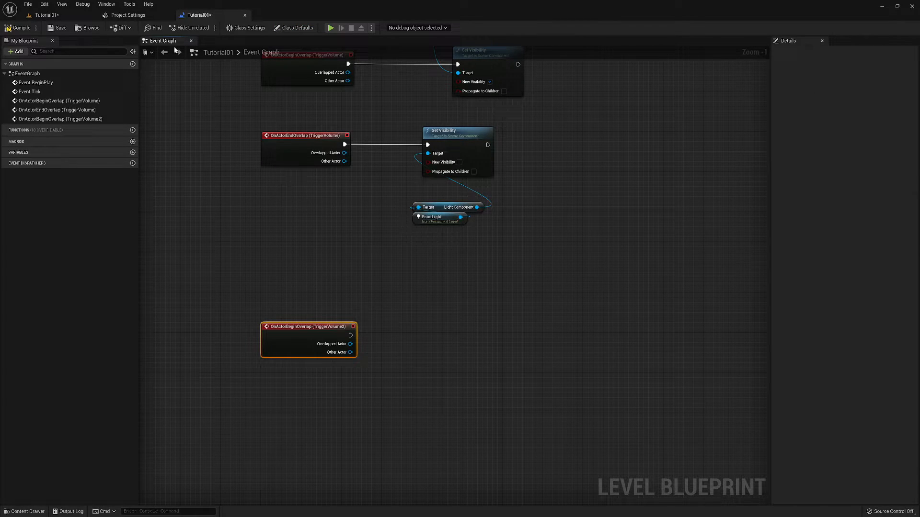
Step: Select the lamp's point light in the level and create a PointLight2 reference beside the new overlap event in the level blueprint
left_click(62, 15)
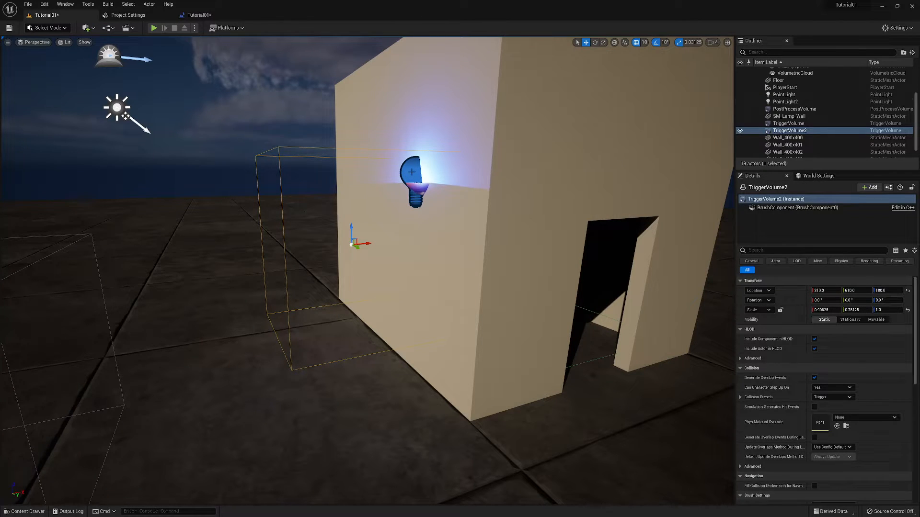
left_click(411, 171)
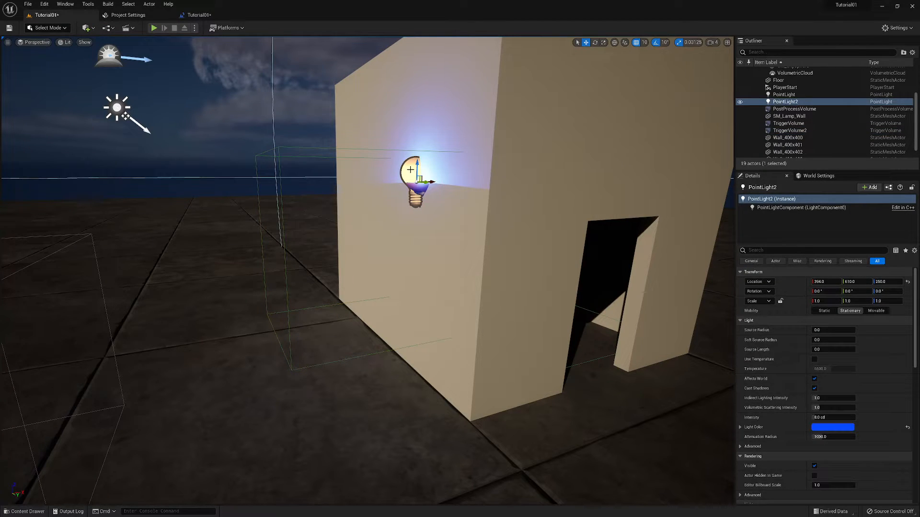
left_click(200, 15)
right_click(467, 349)
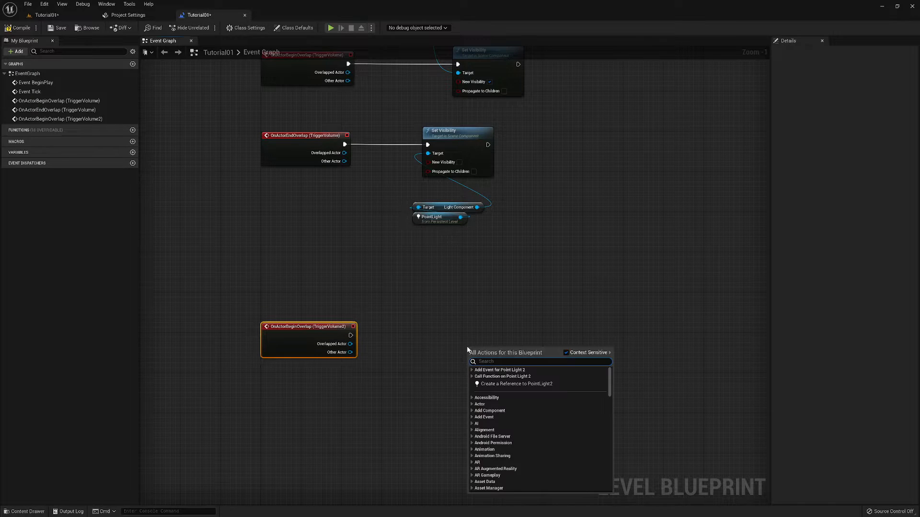
left_click(496, 384)
left_click_drag(507, 355, 468, 396)
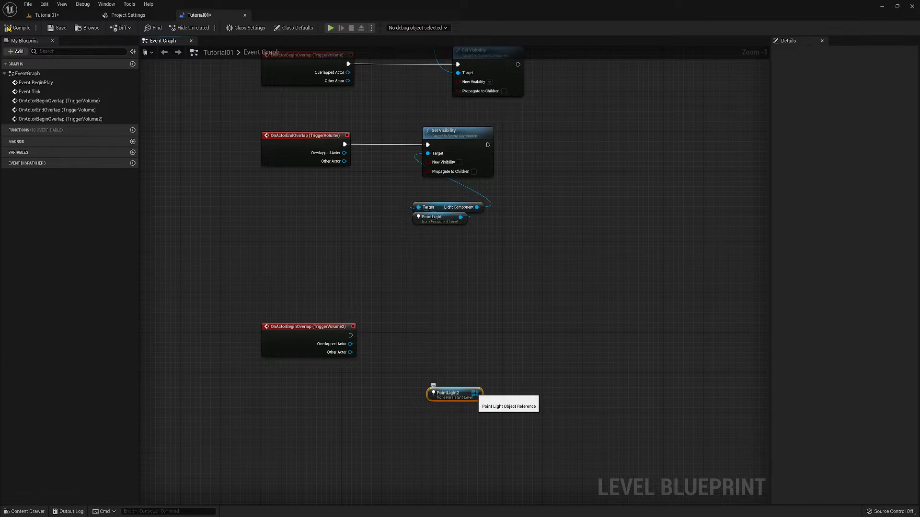
Step: Add a Set Visibility (LightComponent) node from the PointLight2 reference
left_click_drag(474, 393, 501, 356)
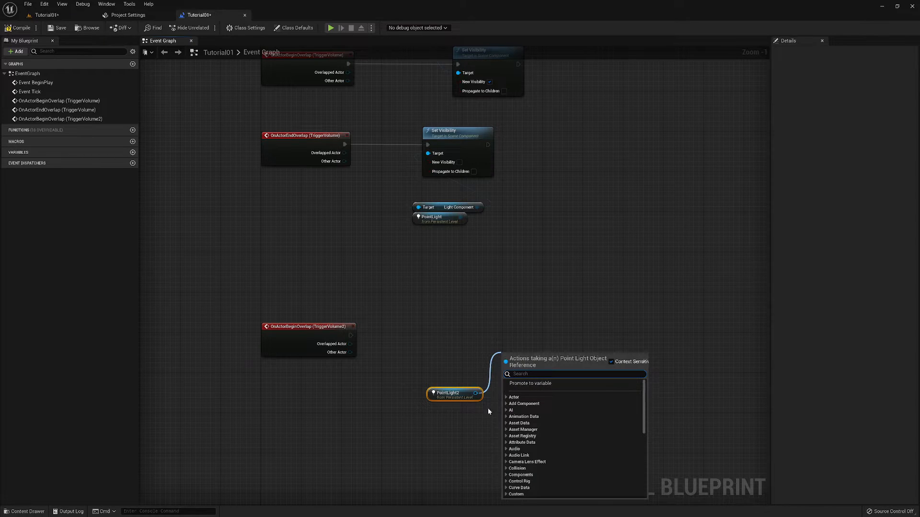
type("visible")
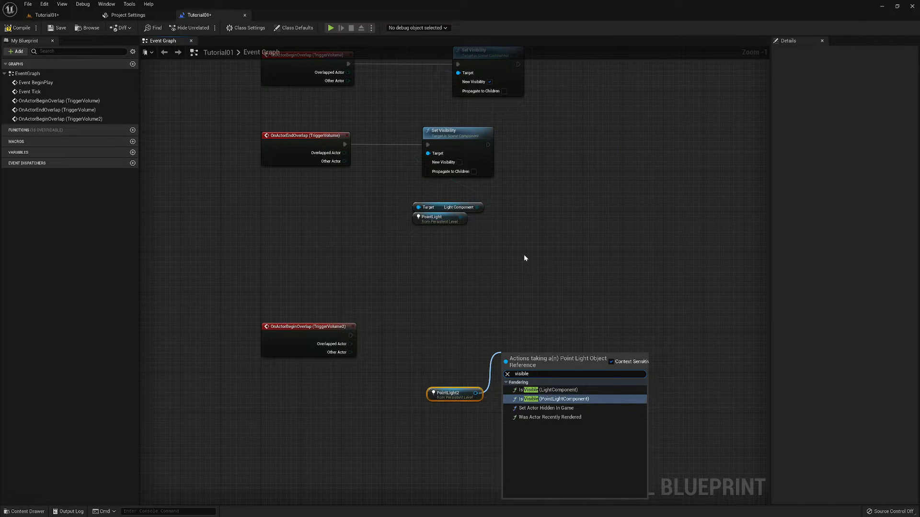
key("BackSpace")
key("BackSpace")
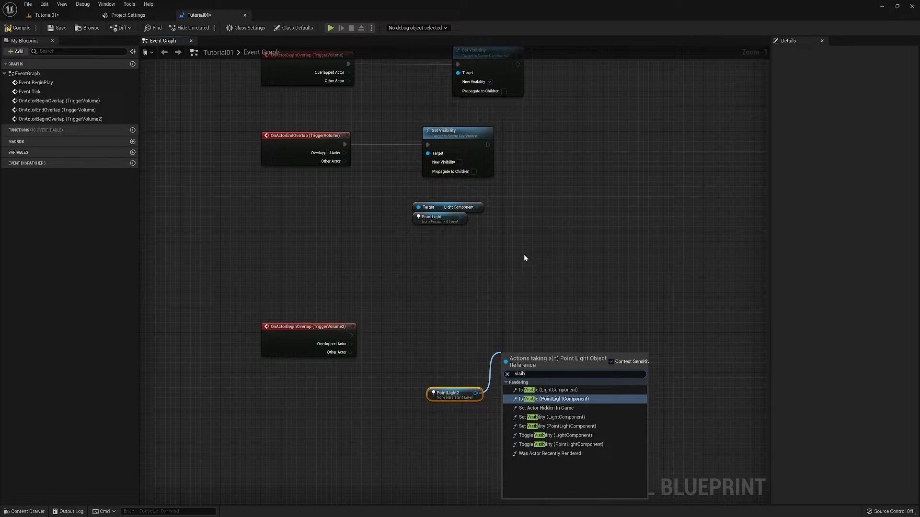
left_click(544, 417)
left_click(475, 356)
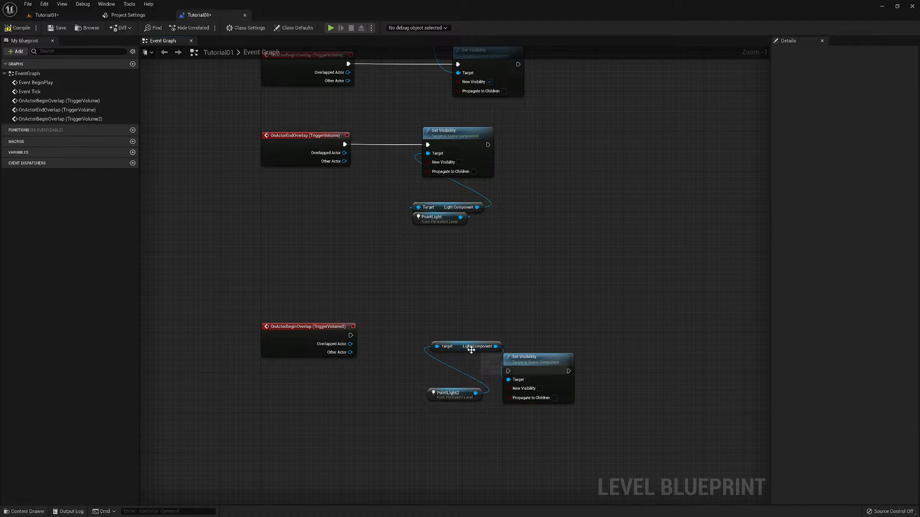
Step: Stack the PointLight2 reference and its Light Component node directly beneath the new Set Visibility node
left_click_drag(460, 397, 454, 472)
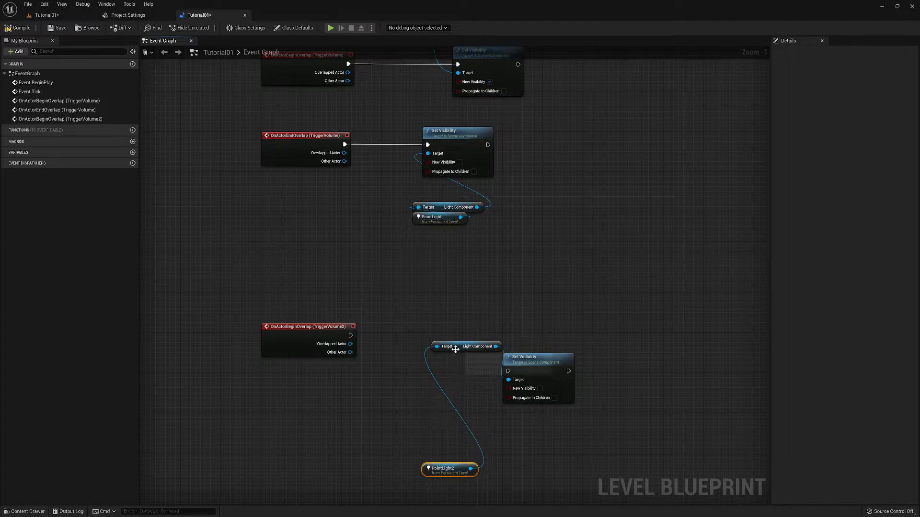
left_click_drag(446, 346, 479, 476)
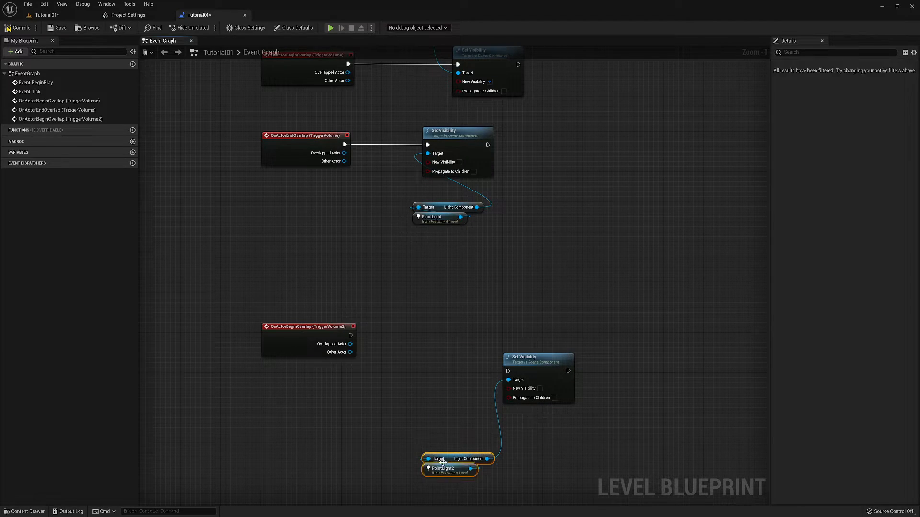
left_click_drag(428, 459, 496, 435)
left_click(450, 438)
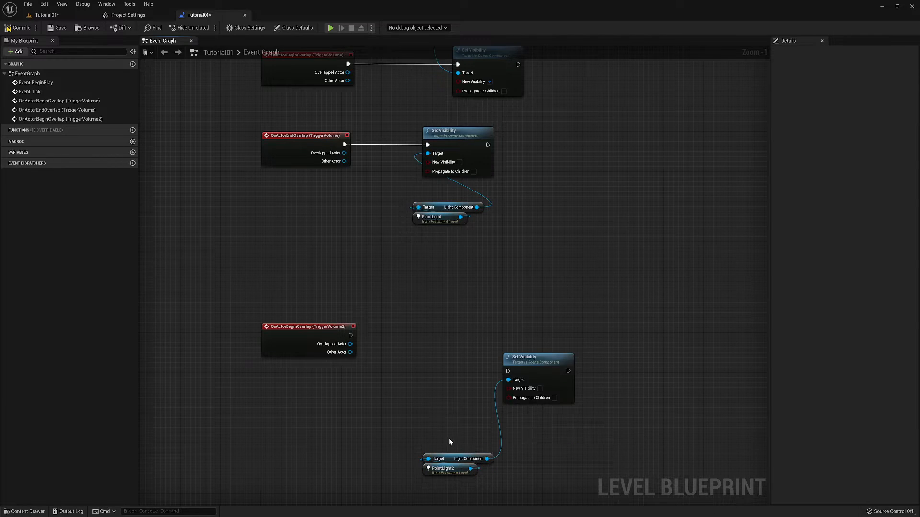
left_click_drag(447, 460, 528, 415)
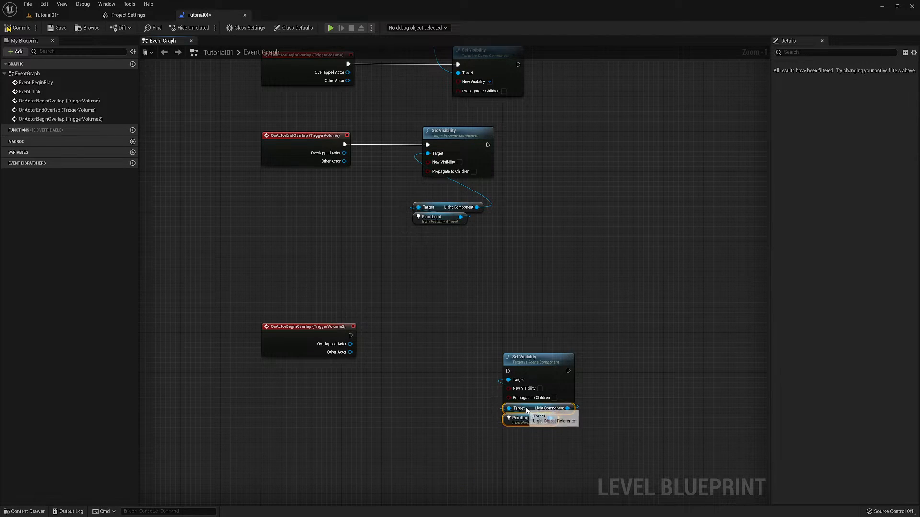
Step: Set the Intensity of the lamp's point light, PointLight2, to 0 cd in the level
left_click(49, 15)
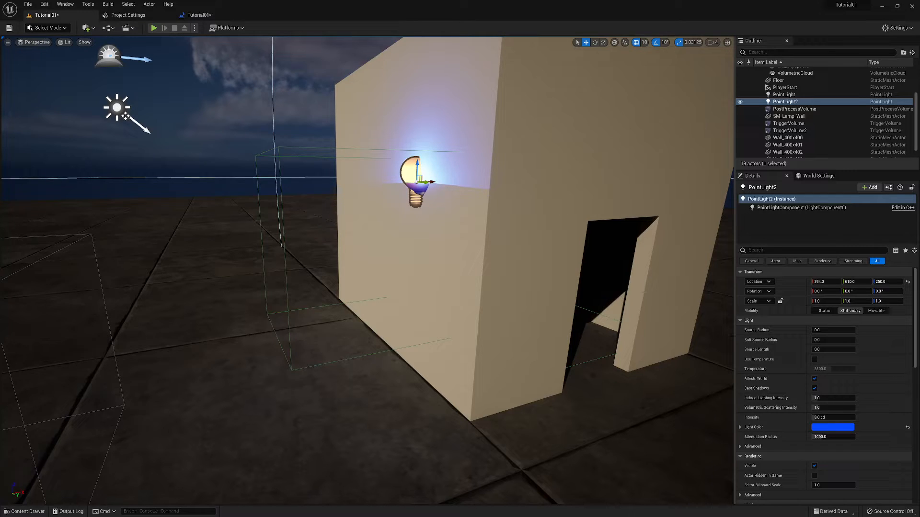
left_click(823, 418)
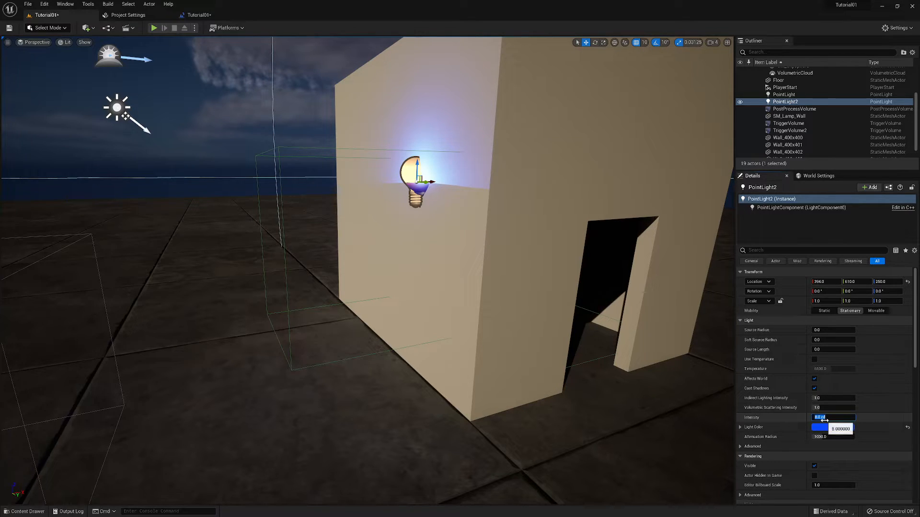
type("0")
key("Tab")
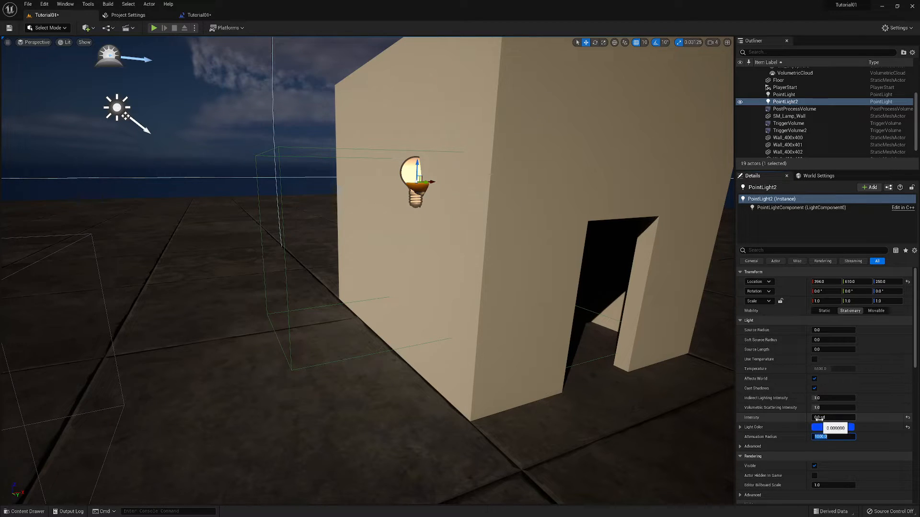
left_click(796, 418)
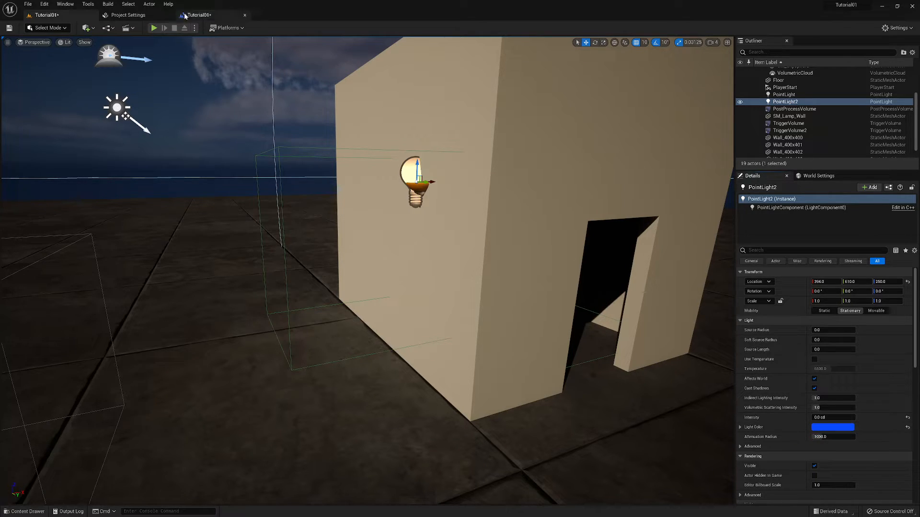
Step: Add a Set Intensity (LightComponent) node from the PointLight2 reference in the level blueprint, moving the Set Visibility node out of the way
left_click(199, 16)
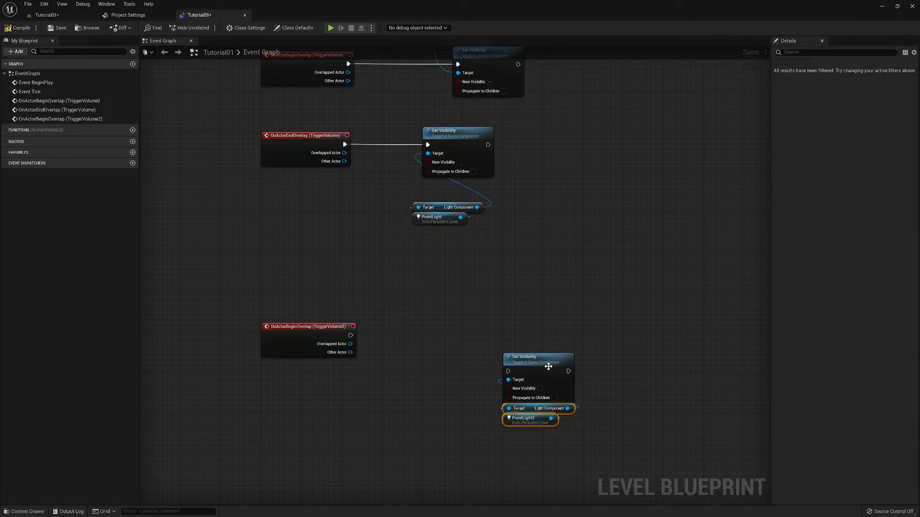
left_click_drag(527, 359, 566, 293)
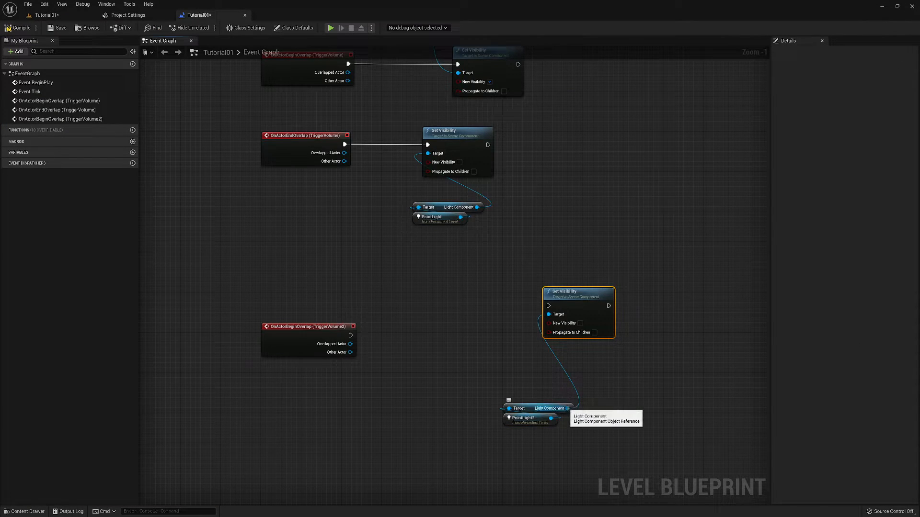
left_click_drag(551, 418, 606, 434)
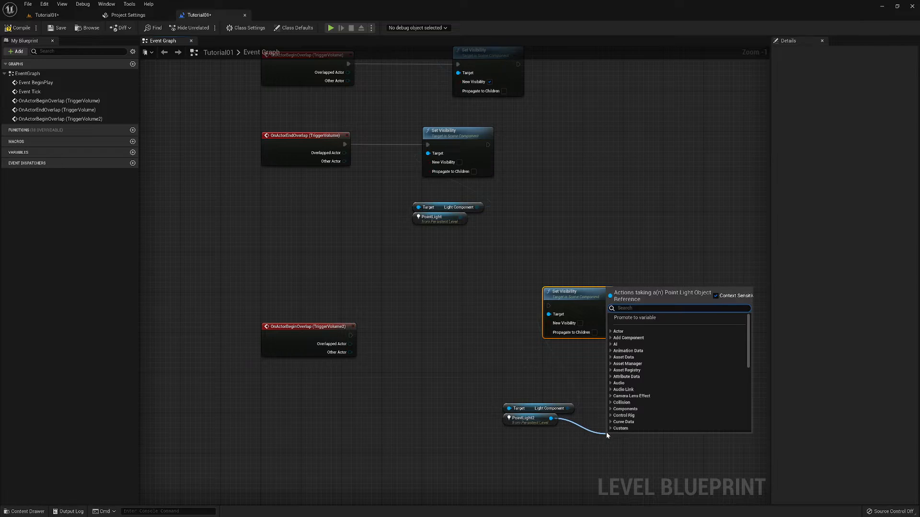
type("inten")
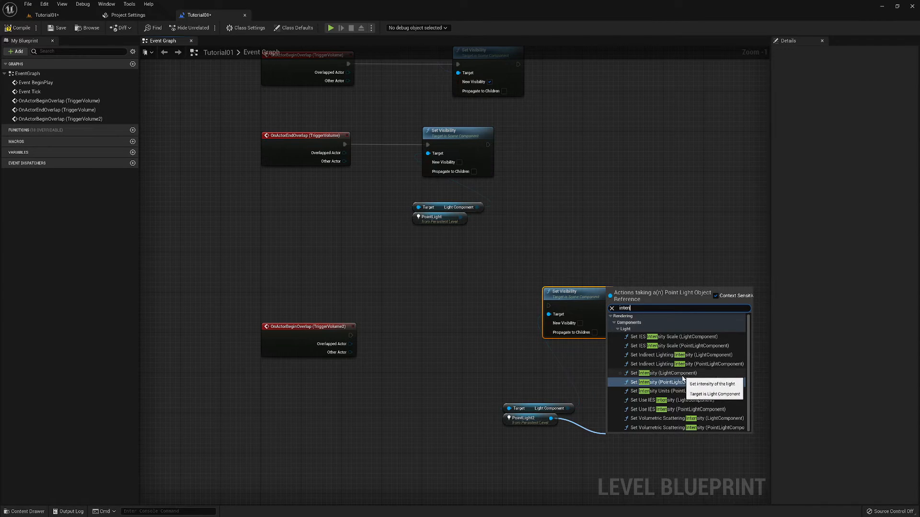
left_click(634, 376)
left_click(634, 374)
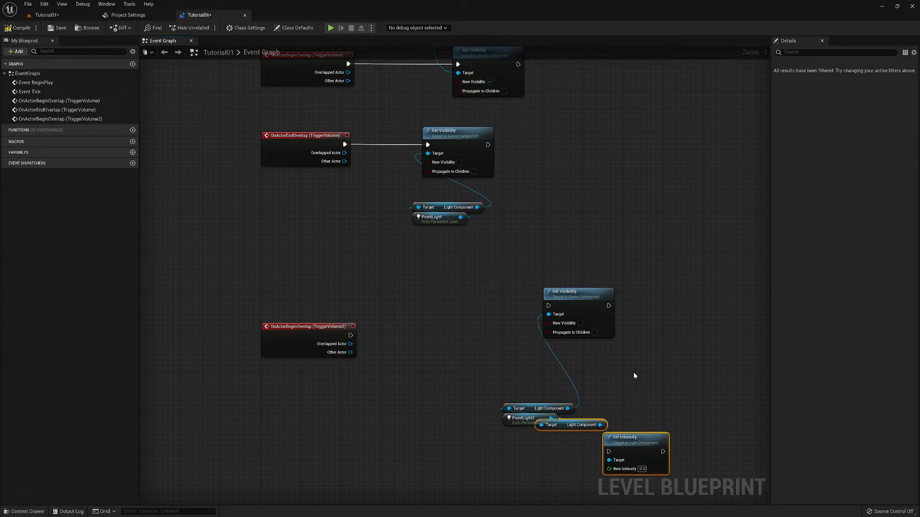
Step: Delete the Set Visibility node and its Light Component node from the PointLight2 setup
left_click_drag(568, 408, 565, 362)
left_click(549, 407)
left_click_drag(533, 288, 583, 378)
key("Delete")
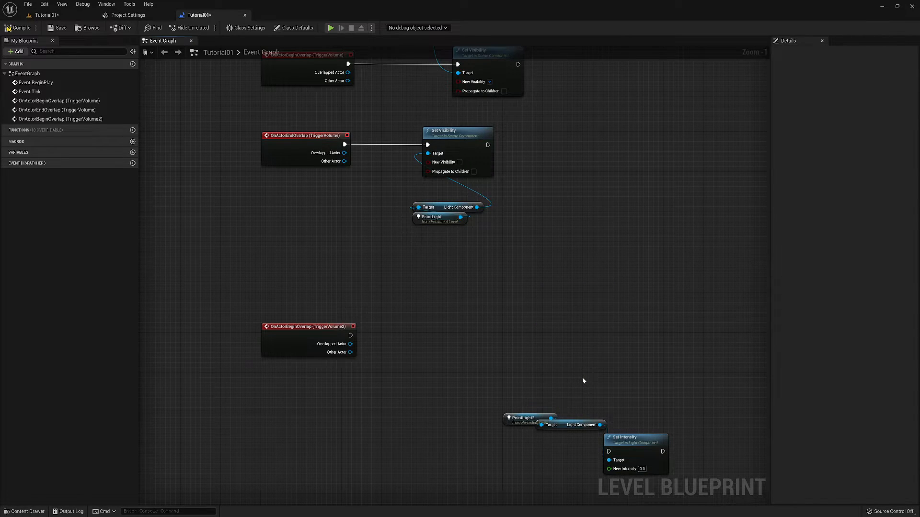
Step: Place Set Intensity beside the TriggerVolume2 begin-overlap event and stack its Light Component and PointLight2 nodes directly beneath it
left_click_drag(520, 414, 485, 459)
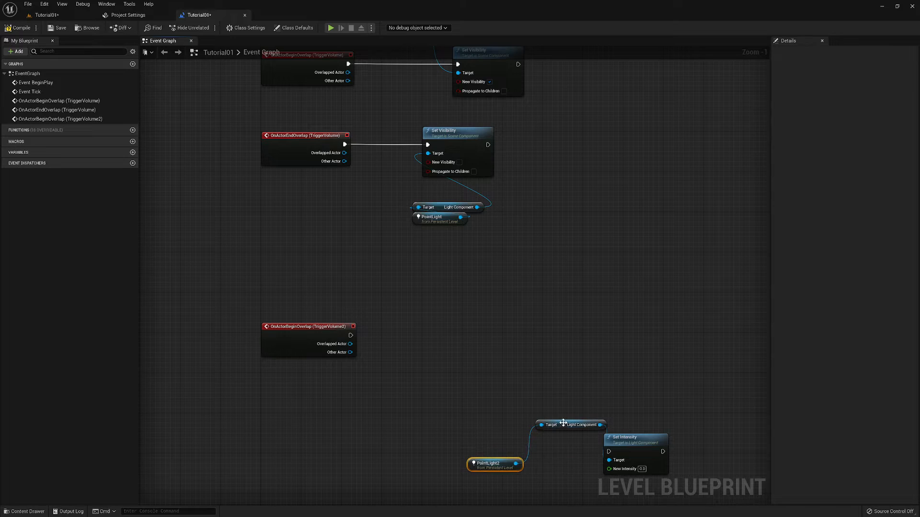
left_click_drag(623, 436, 528, 328)
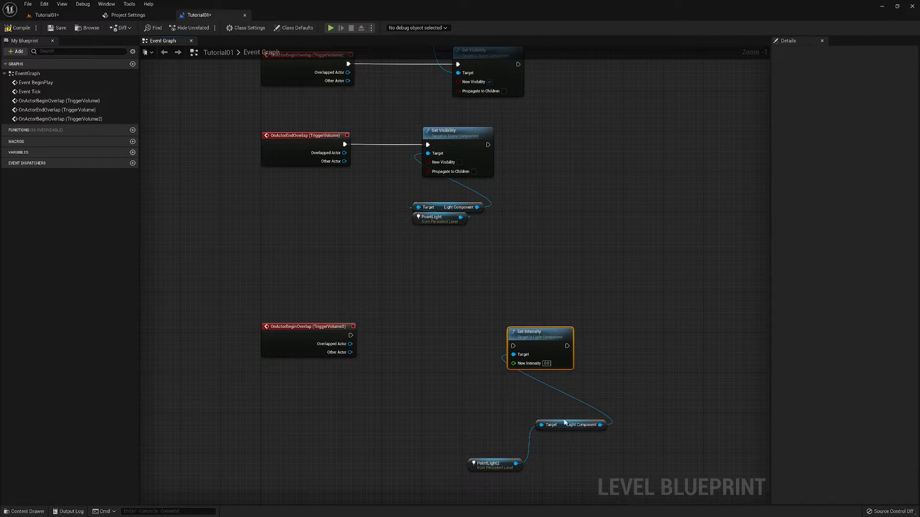
left_click_drag(564, 422, 535, 371)
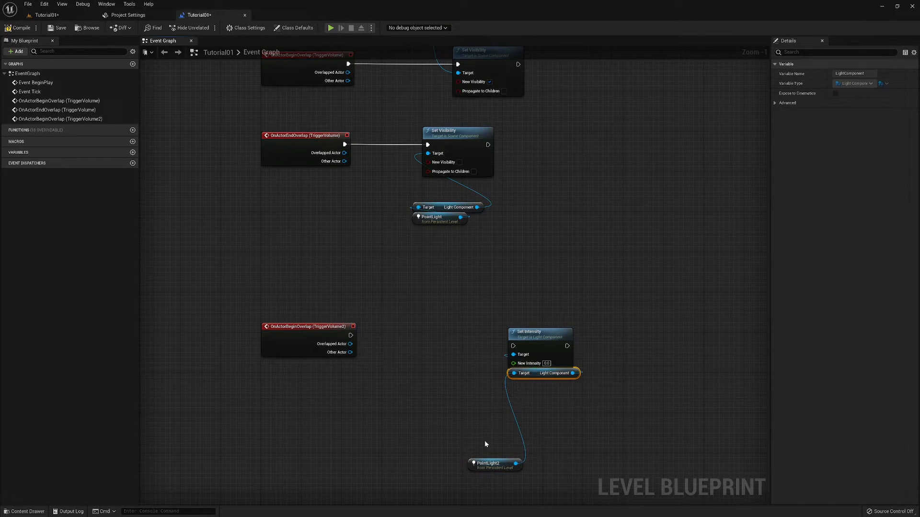
left_click_drag(490, 463, 531, 382)
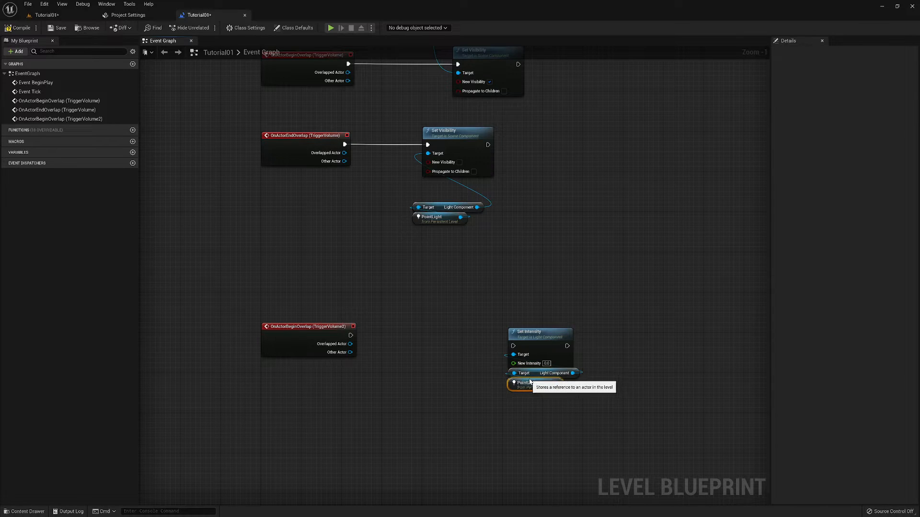
Step: Connect OnActorBeginOverlap (TriggerVolume2) to the Set Intensity node and set its New Intensity to 8
left_click_drag(352, 336, 514, 345)
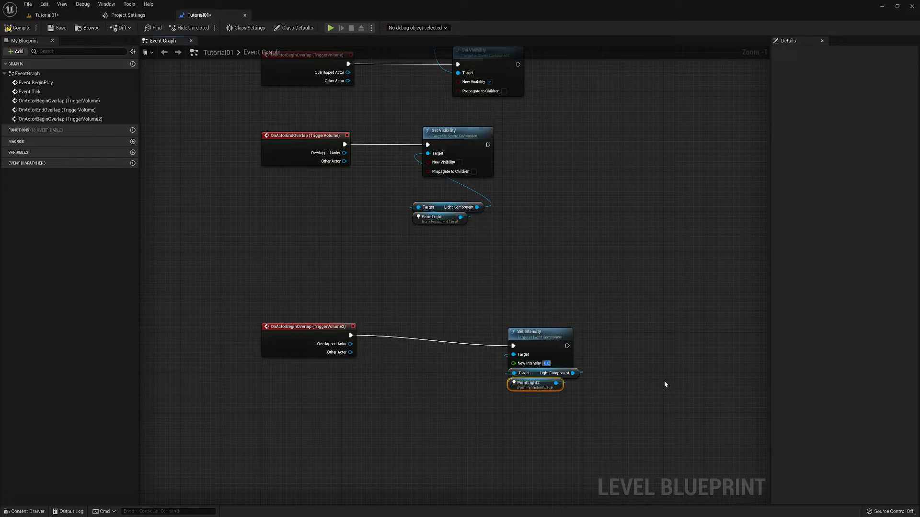
type("8")
key("Return")
left_click(607, 338)
Step: Copy the Set Intensity node with its Light Component and PointLight2 nodes to the end of the Event BeginPlay chain, level with Print String
right_click_drag(575, 273, 522, 453)
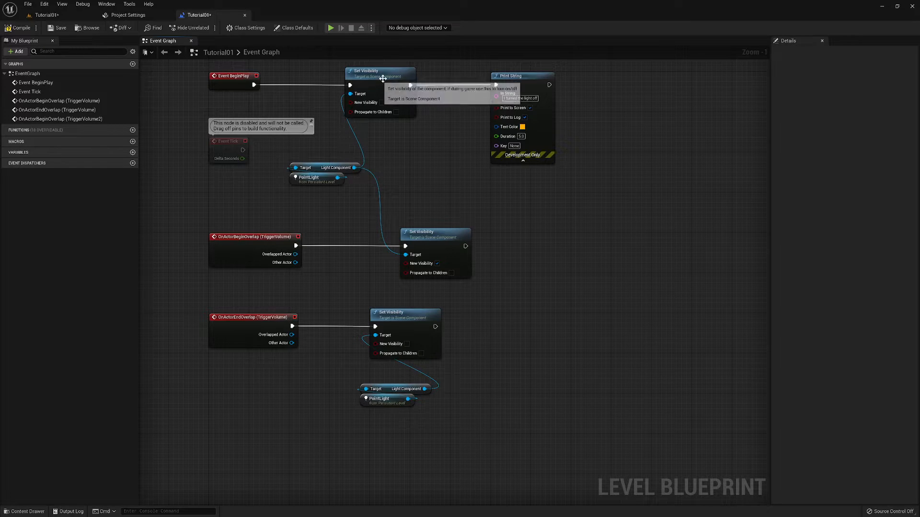
right_click_drag(540, 356, 477, 204)
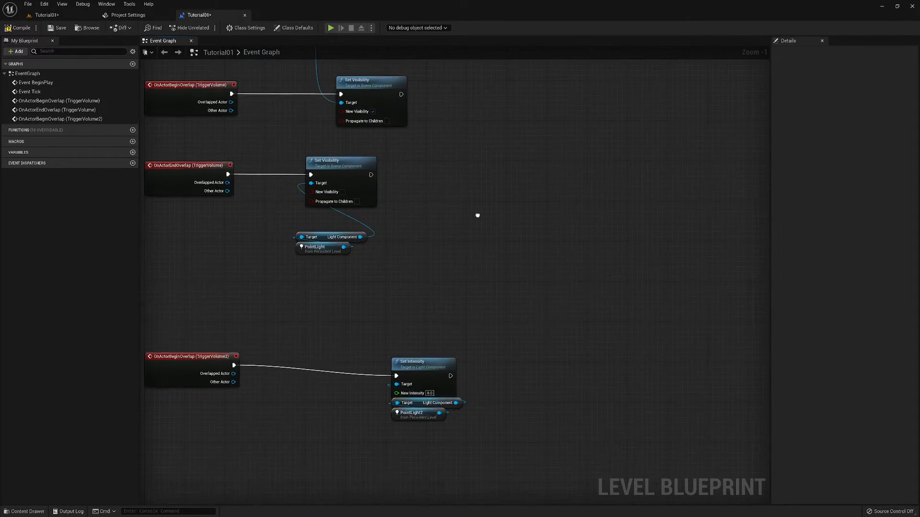
left_click_drag(428, 342, 417, 423)
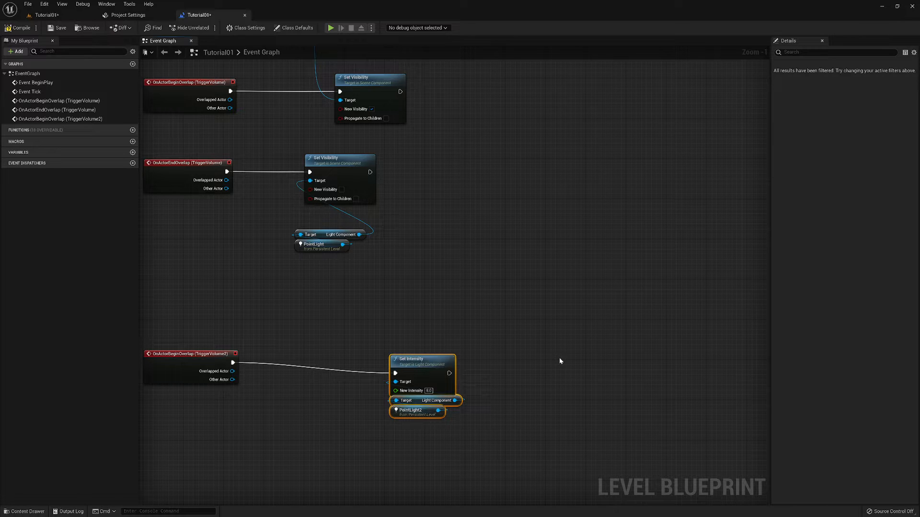
right_click_drag(532, 225, 516, 477)
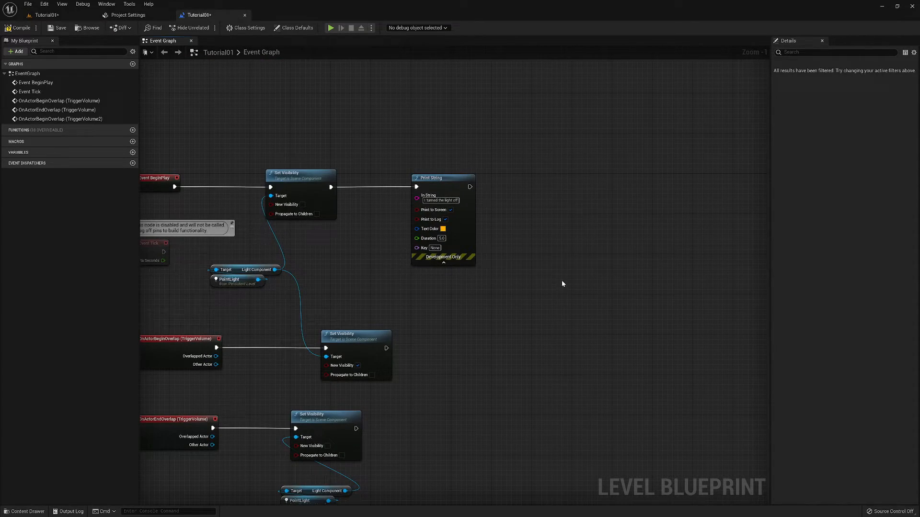
right_click(572, 174)
left_click(524, 168)
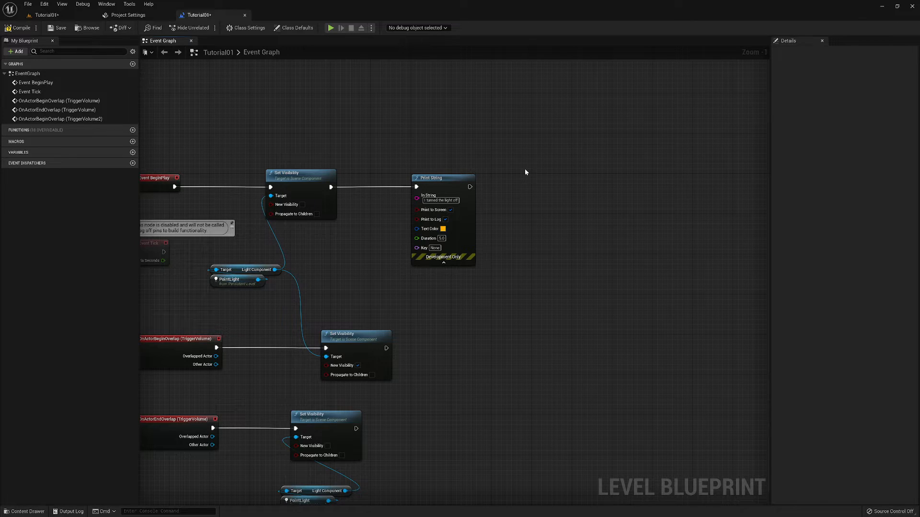
key("ctrl+v")
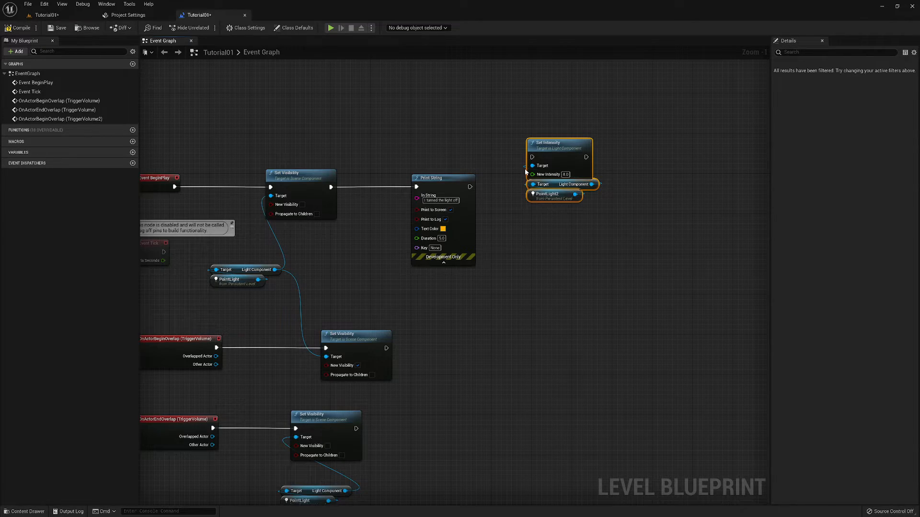
left_click_drag(494, 129, 557, 223)
left_click_drag(568, 141, 563, 172)
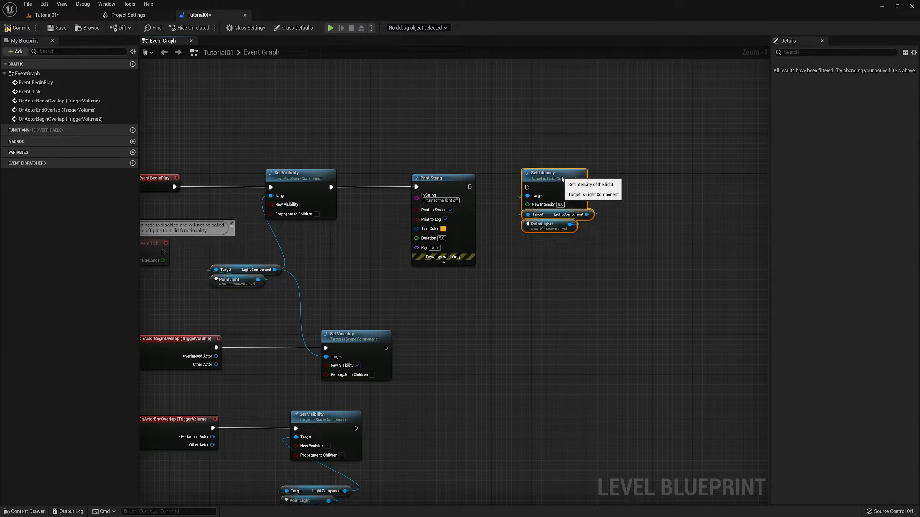
Step: Connect Print String to the copied Set Intensity node and set that node's New Intensity to 0
left_click_drag(469, 187, 526, 187)
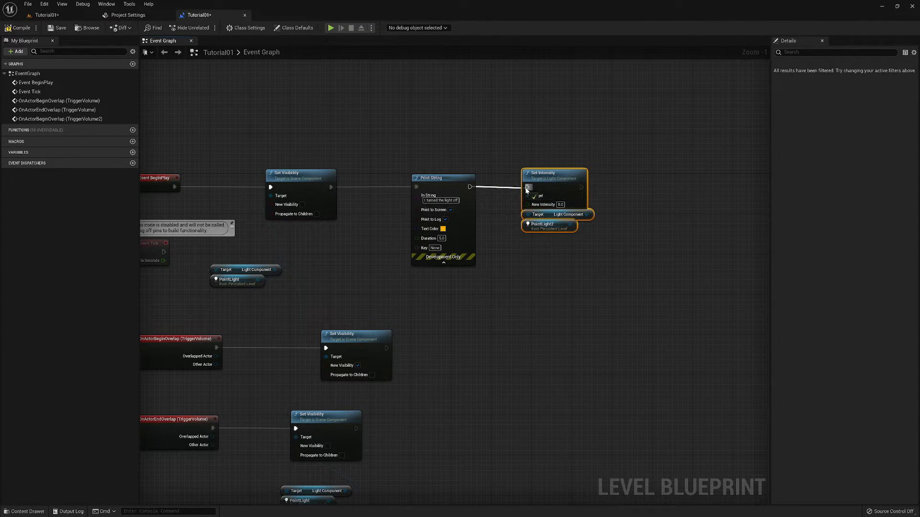
left_click(522, 246)
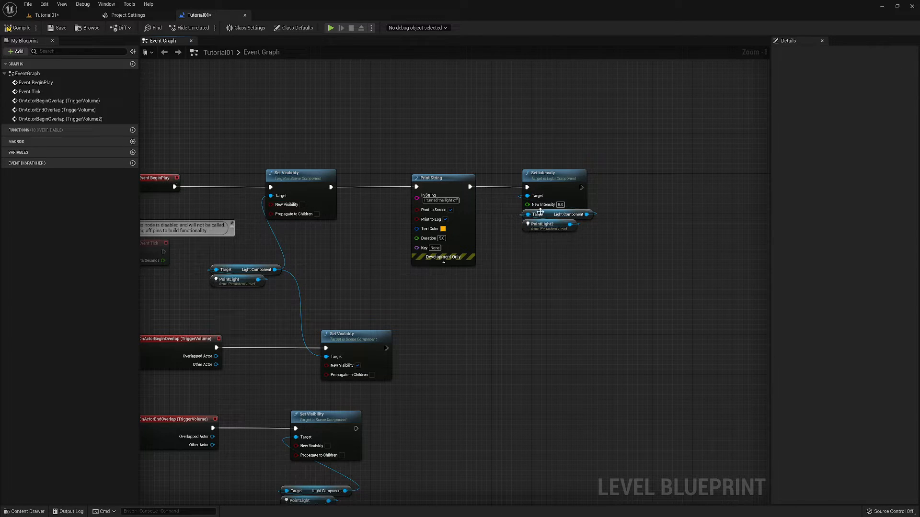
left_click(559, 204)
type("0")
key("Return")
Step: Move TriggerVolume2's Set Intensity node group closer to its begin-overlap event and align it so the connection runs straight
right_click_drag(496, 344, 567, 95)
left_click_drag(496, 343, 476, 419)
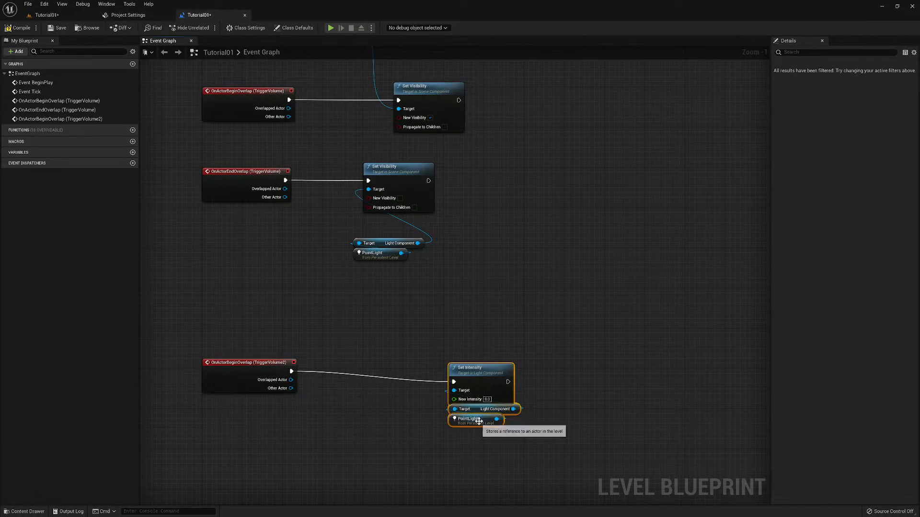
left_click_drag(476, 369, 399, 358)
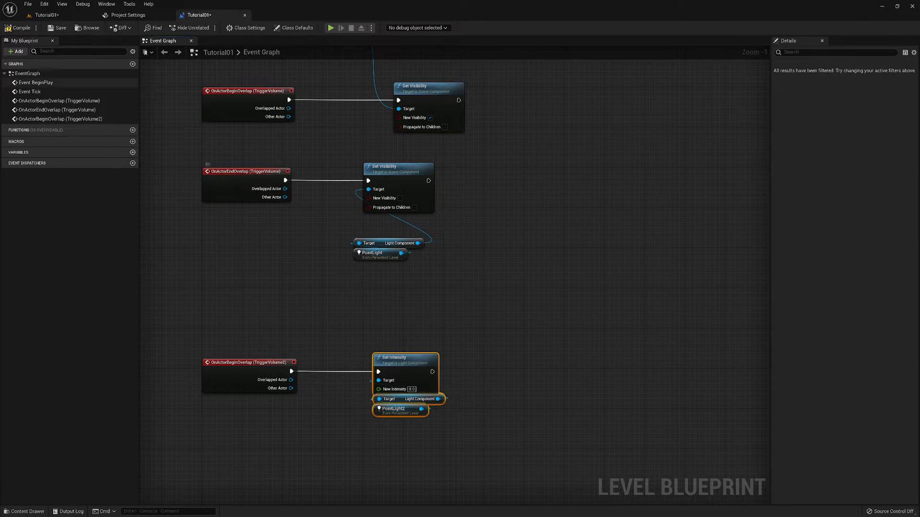
Step: Play the level, walk into and out of the trigger volume by the wall lamp to test the blue light, and stop playing
left_click(44, 15)
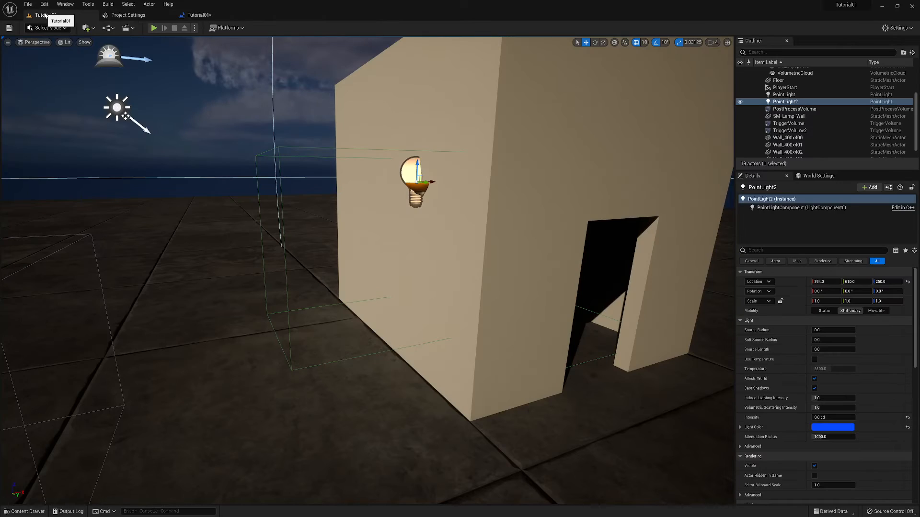
left_click(154, 28)
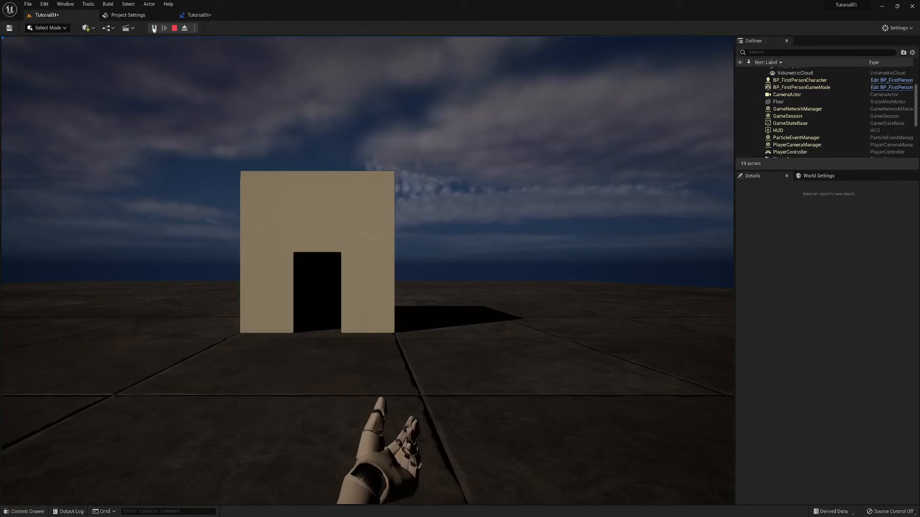
left_click(197, 158)
key("w")
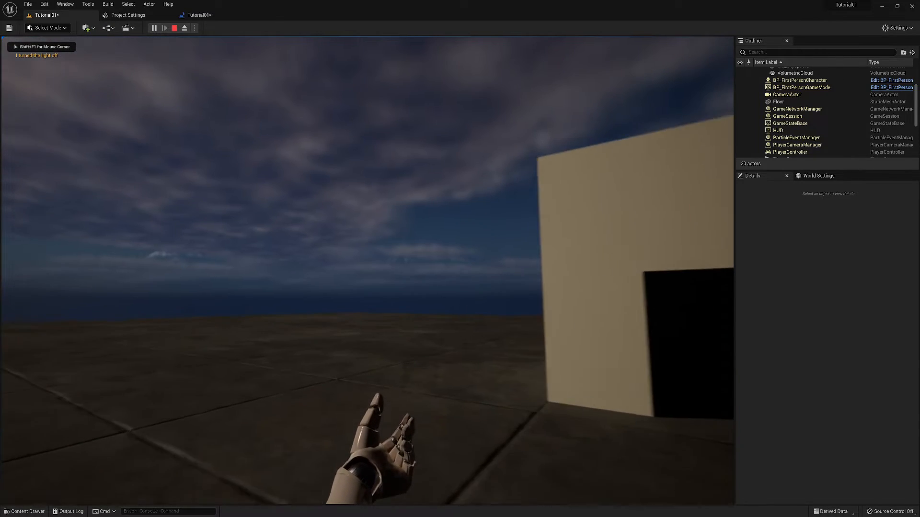
key("w")
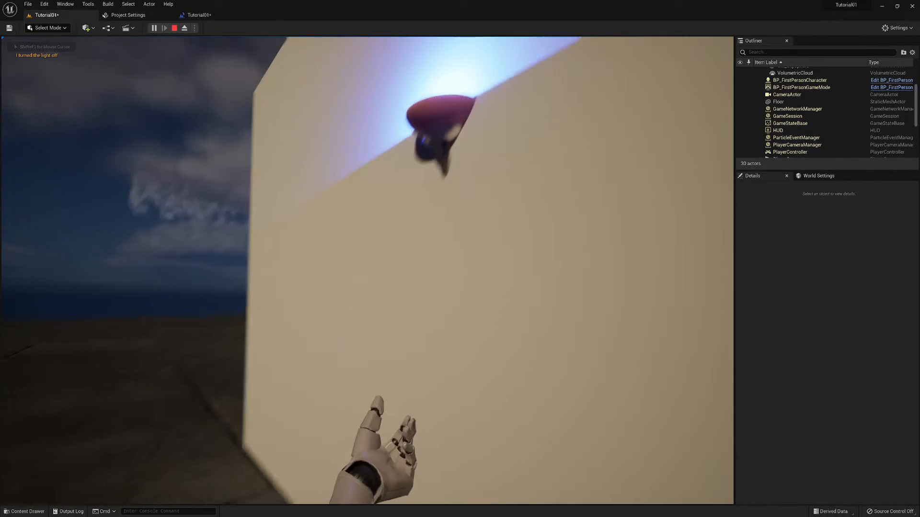
key("a")
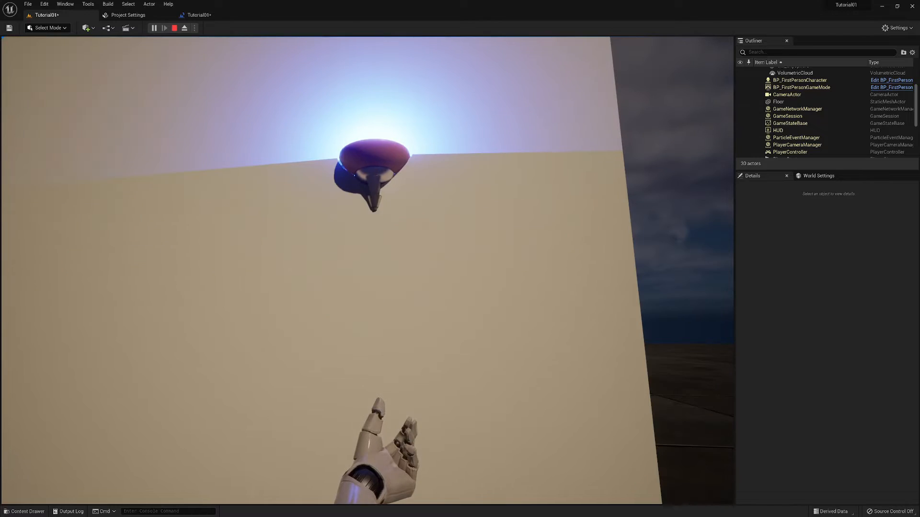
key("s")
key("d")
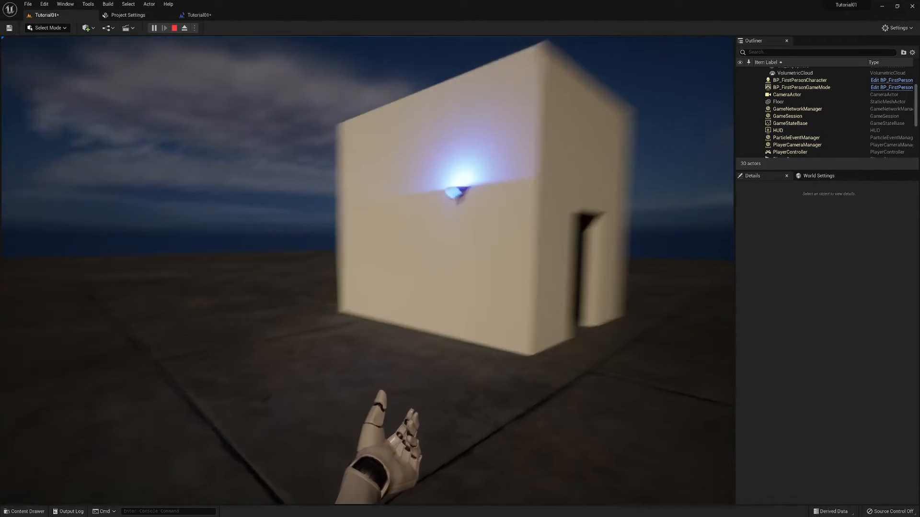
key("w")
key("s")
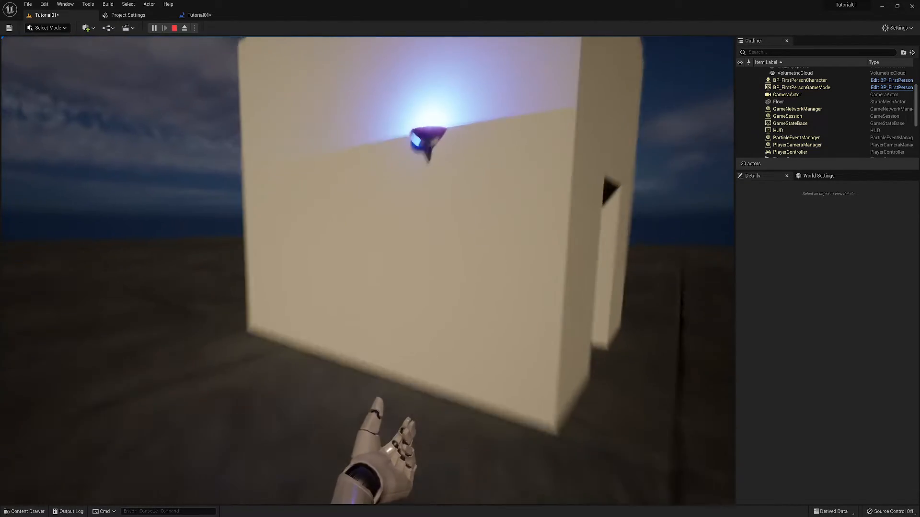
key("Escape")
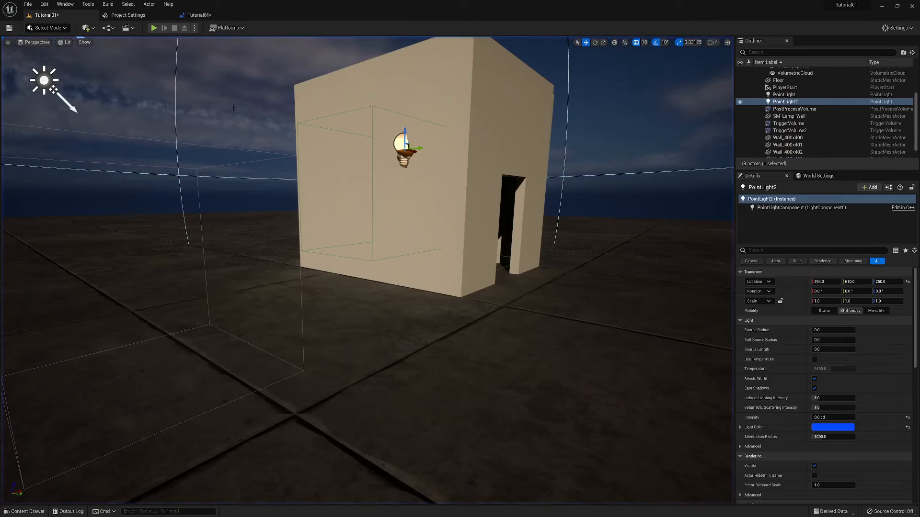
Step: Add an On Actor End Overlap event for TriggerVolume2 to the level blueprint, beneath its begin-overlap event
left_click(197, 15)
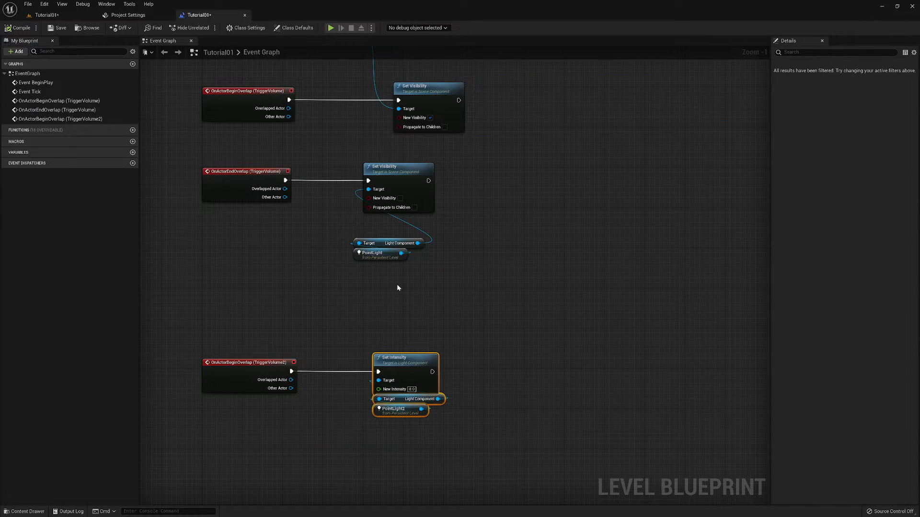
right_click_drag(437, 301, 437, 207)
left_click(47, 15)
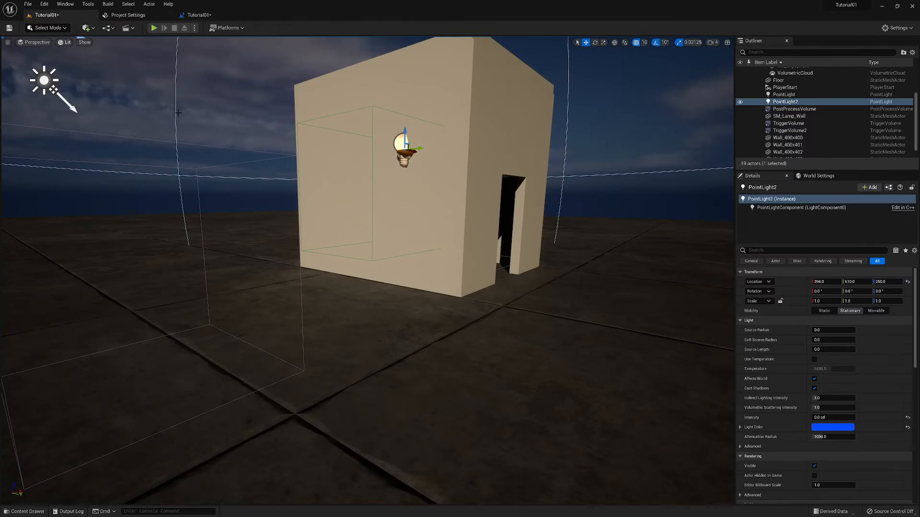
left_click(372, 120)
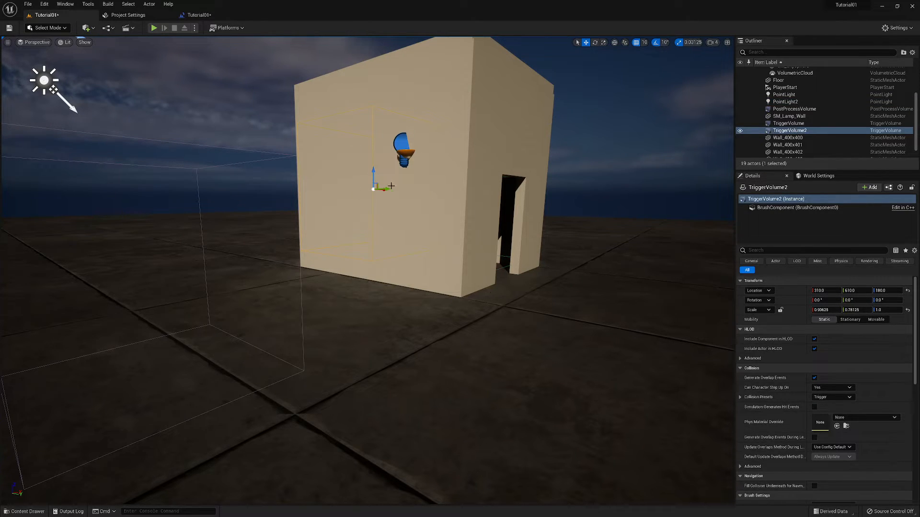
left_click(788, 124)
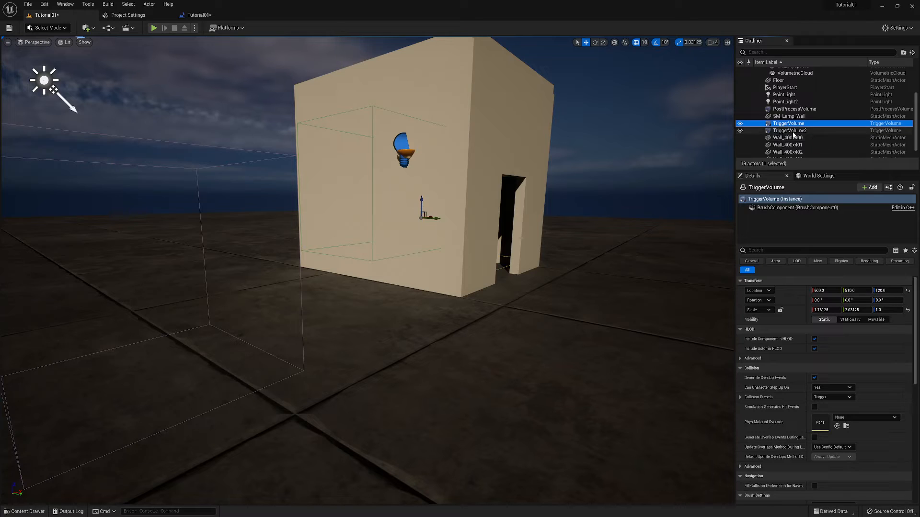
left_click(793, 132)
left_click(793, 138)
left_click(789, 131)
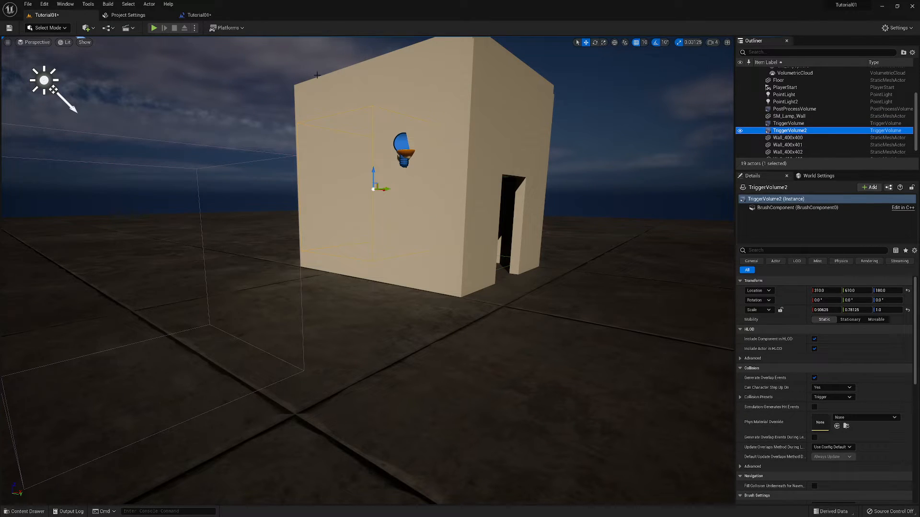
left_click(197, 15)
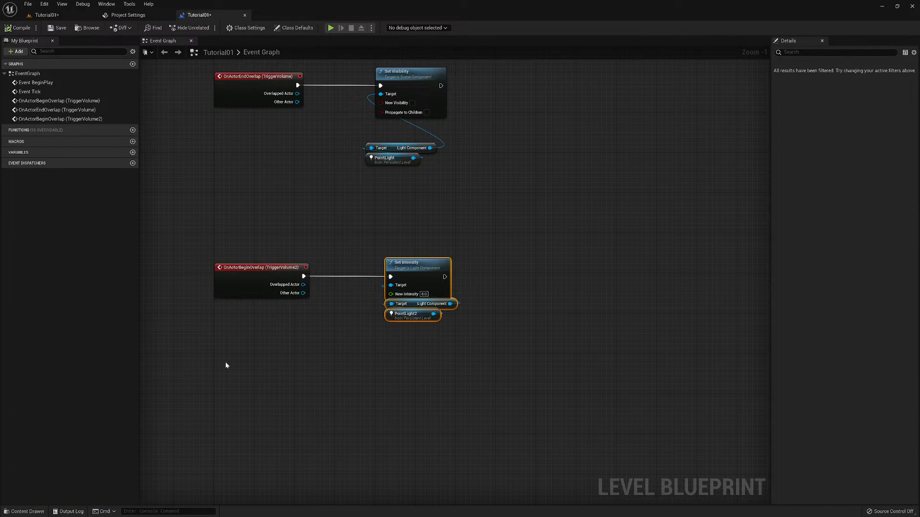
right_click(214, 352)
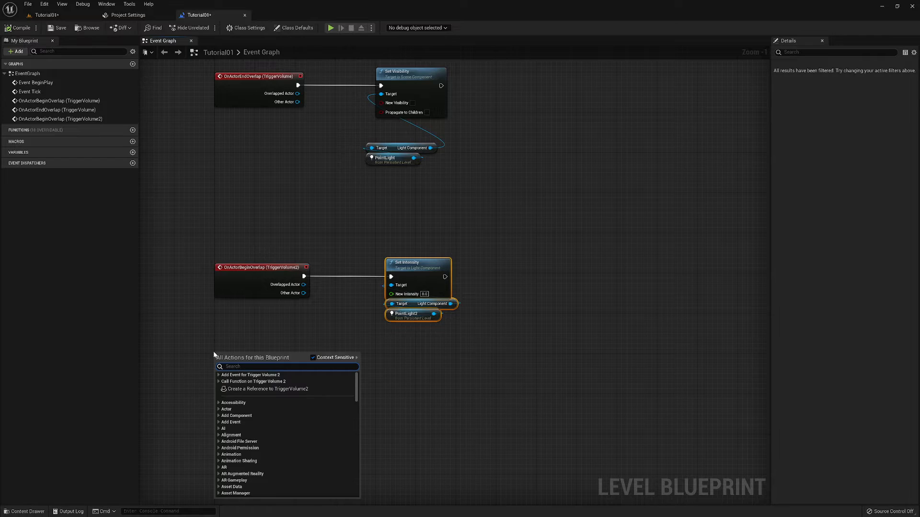
left_click(219, 375)
left_click(222, 381)
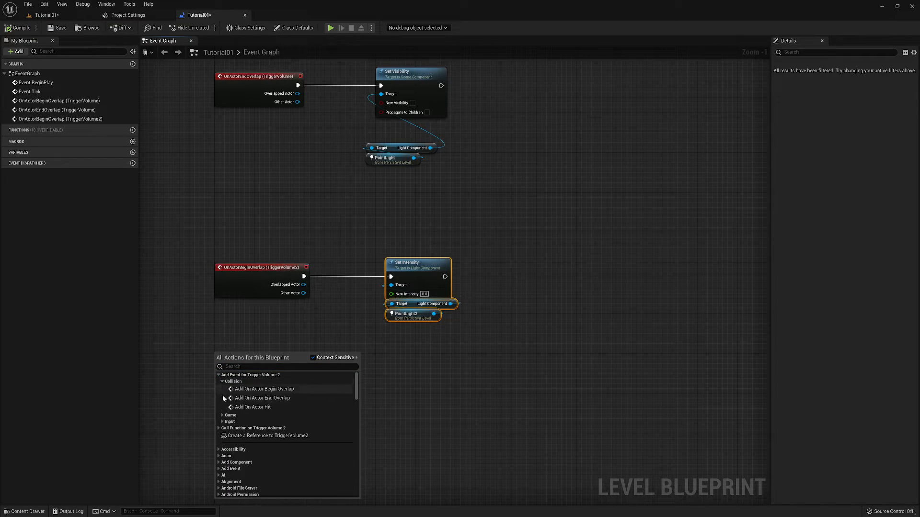
left_click(259, 398)
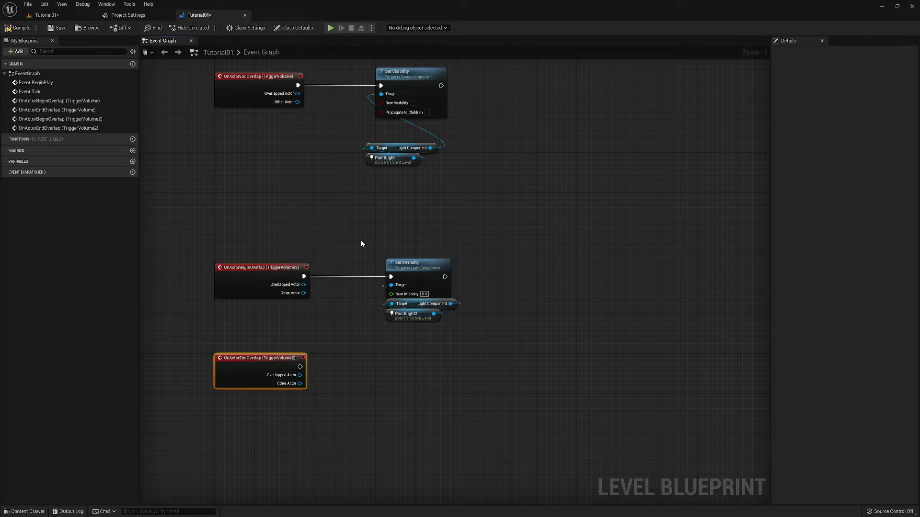
Step: Duplicate TriggerVolume2's Set Intensity node together with its Light Component and PointLight2 nodes near the new end-overlap event
left_click_drag(361, 244, 441, 341)
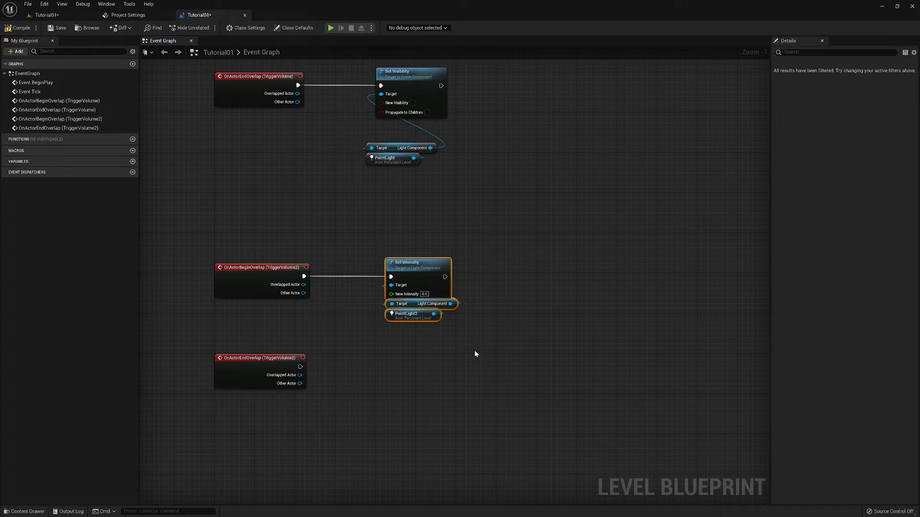
key("ctrl+c")
key("ctrl+v")
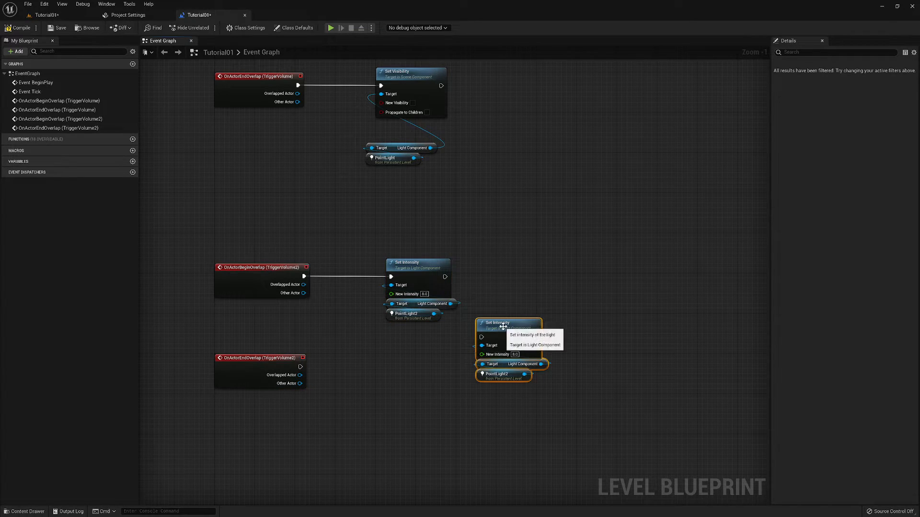
Step: Connect TriggerVolume2's end-overlap event to the duplicated Set Intensity node, placed beneath the original, and set its New Intensity to 0
left_click_drag(497, 327, 410, 365)
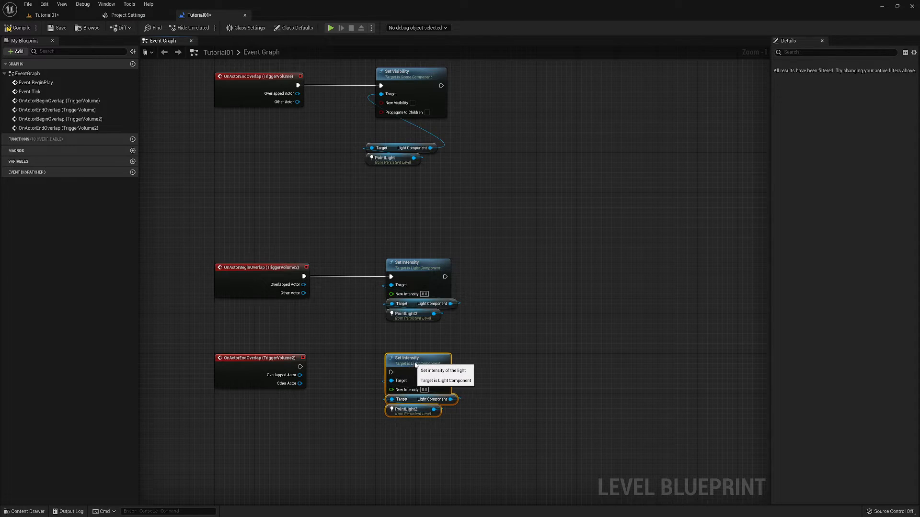
left_click_drag(300, 367, 392, 374)
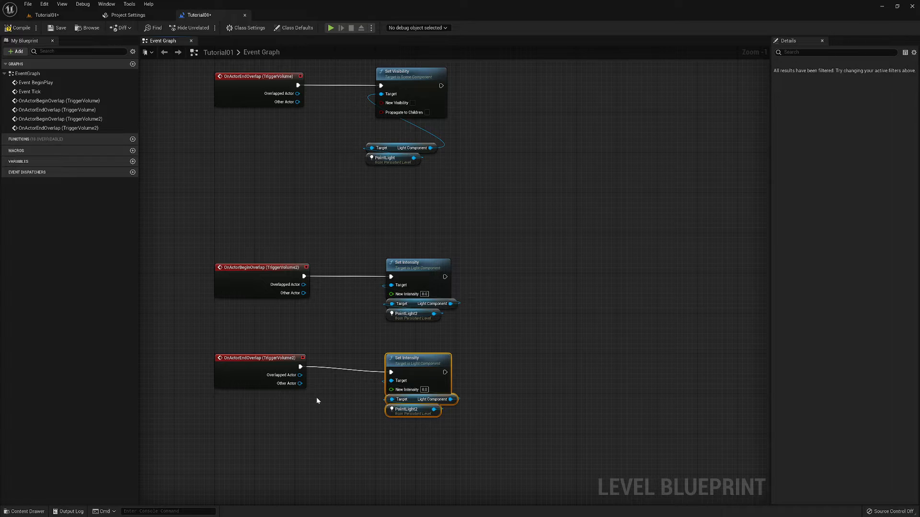
left_click(424, 390)
type("0")
key("Return")
left_click(512, 396)
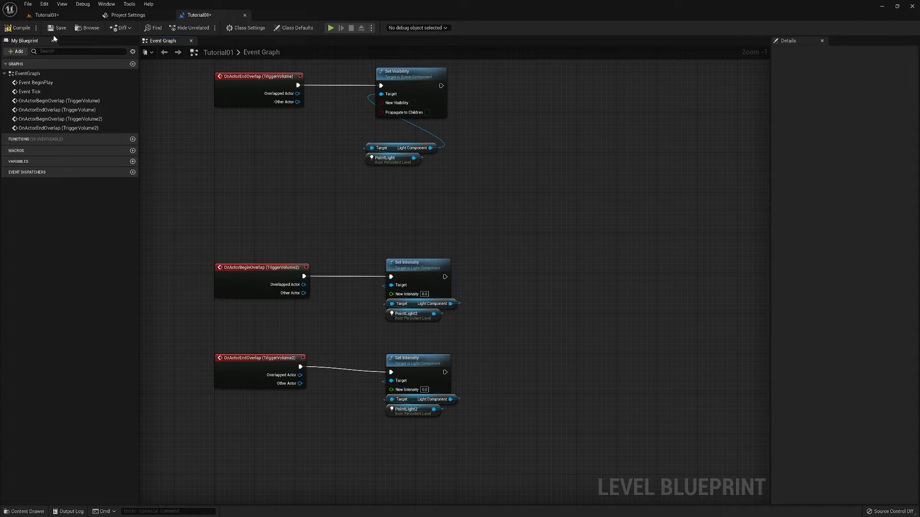
Step: Return to the level and play it, walking toward and away from the wall lamp to test the light switching off, and stop playing
left_click(46, 15)
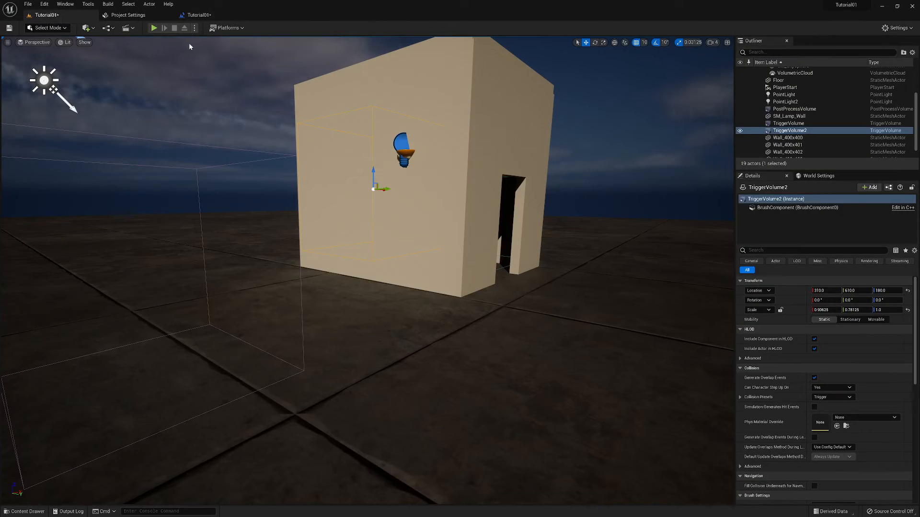
left_click(154, 29)
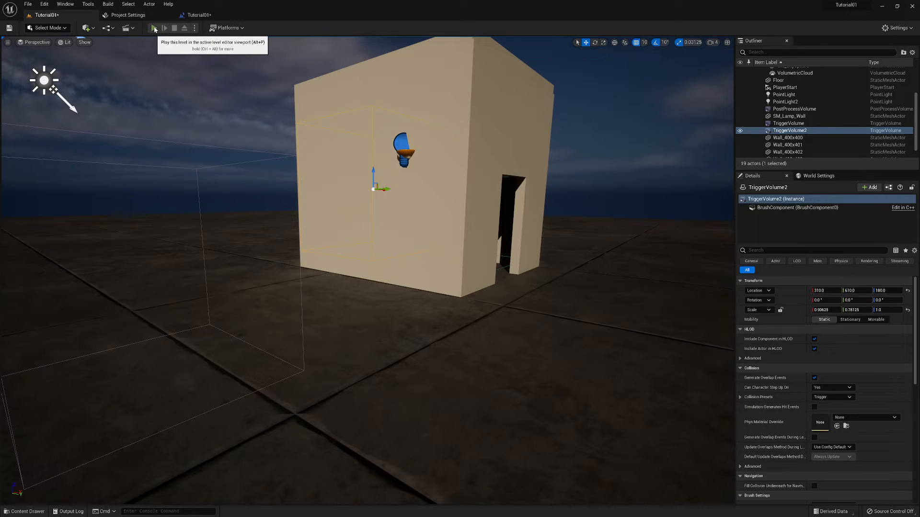
key("w")
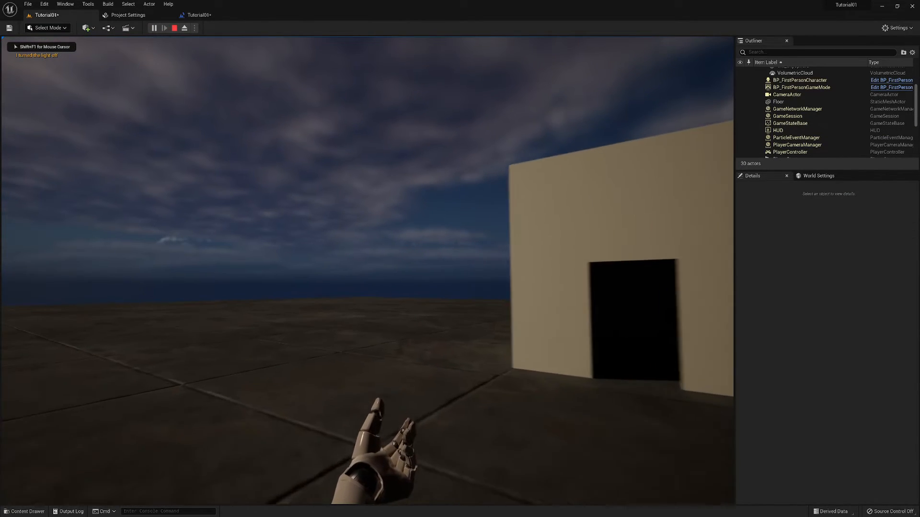
key("a")
key("w")
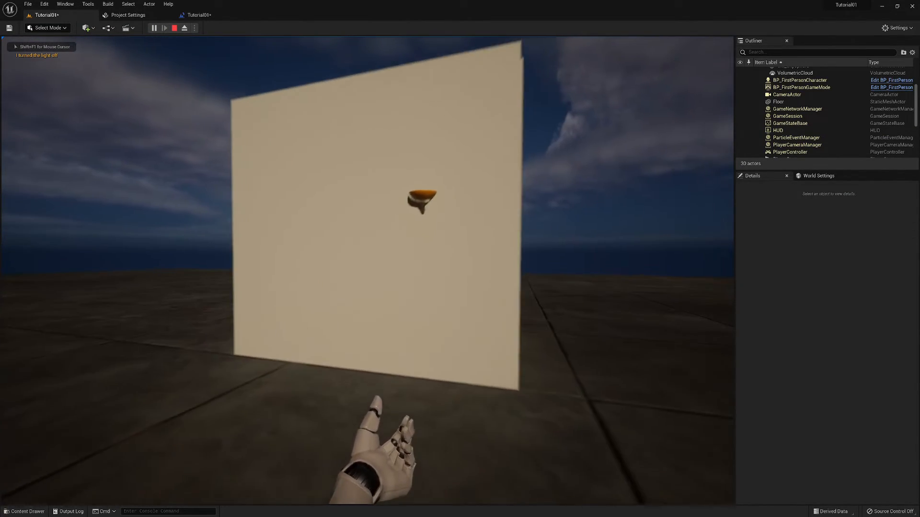
key("s")
key("s")
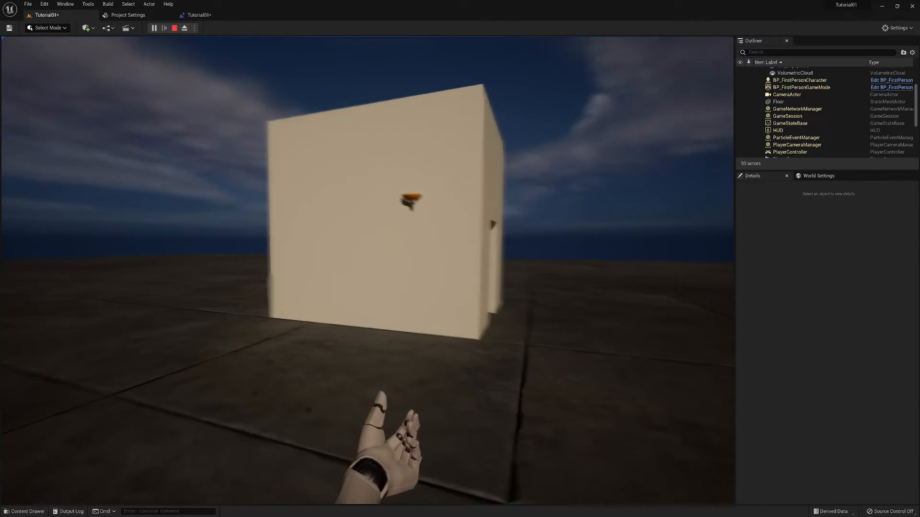
key("w")
key("s")
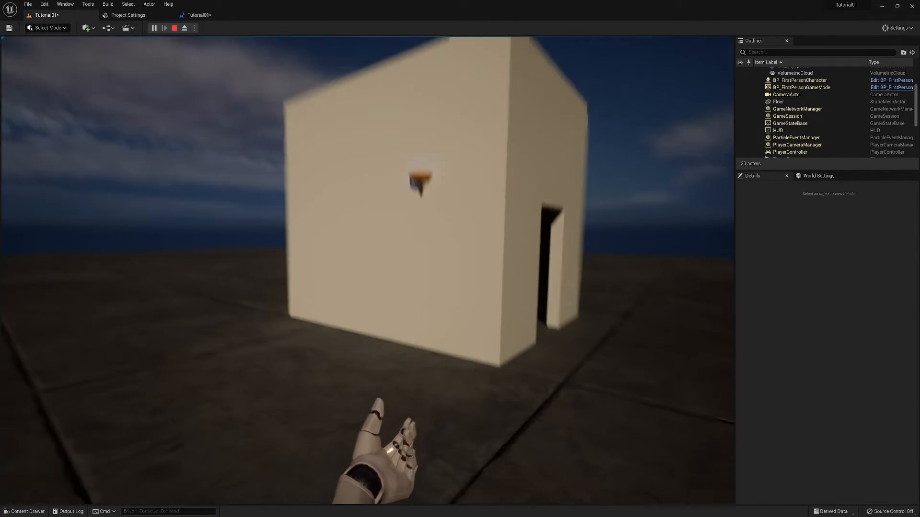
key("d")
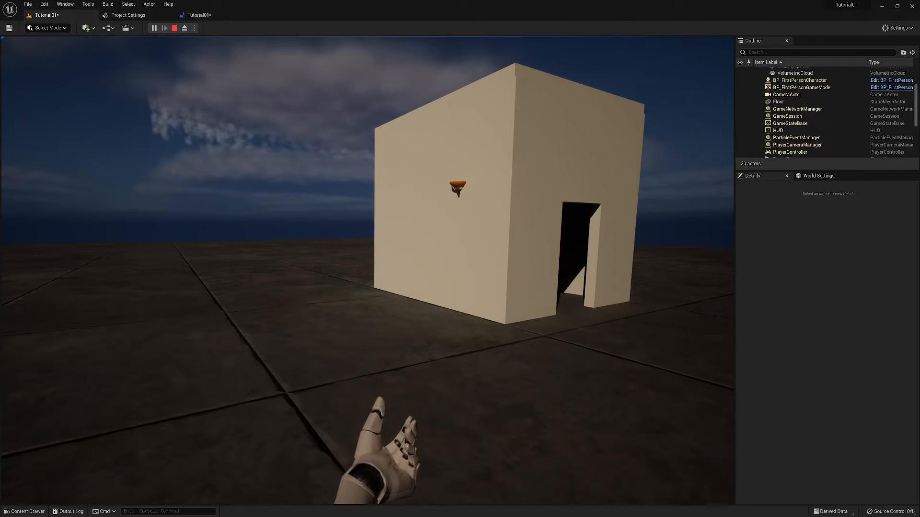
key("Escape")
Step: Select TriggerVolume2, PointLight2 and the SM_Lamp_Wall mesh together in the level
key("e")
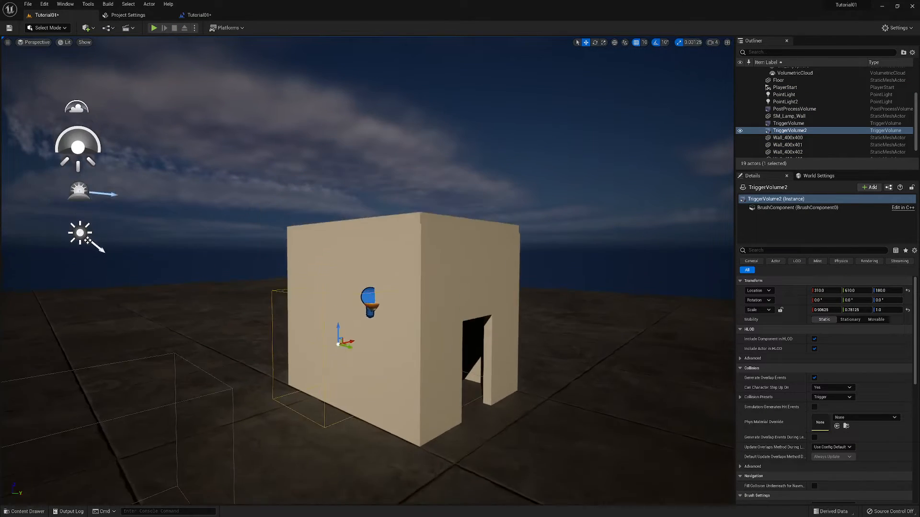
right_click_drag(368, 271, 230, 328)
key("d")
right_click_drag(456, 335, 456, 342)
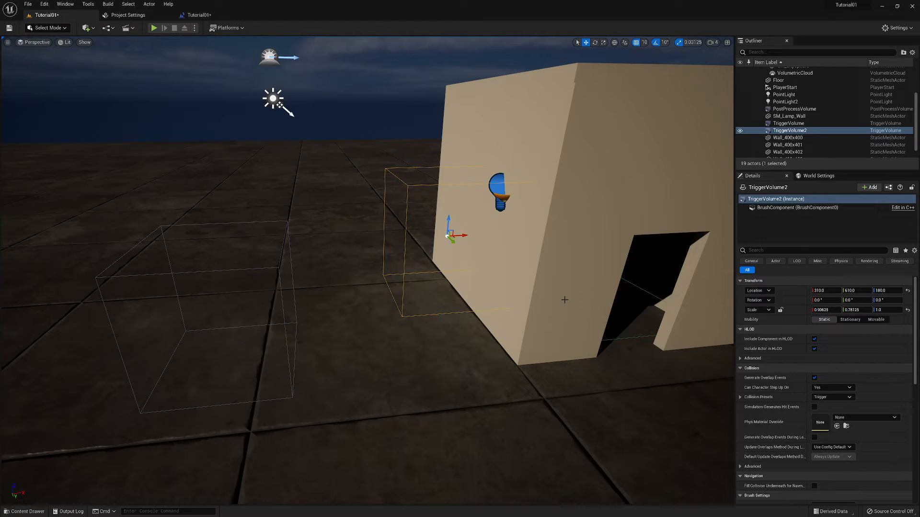
left_click(500, 196)
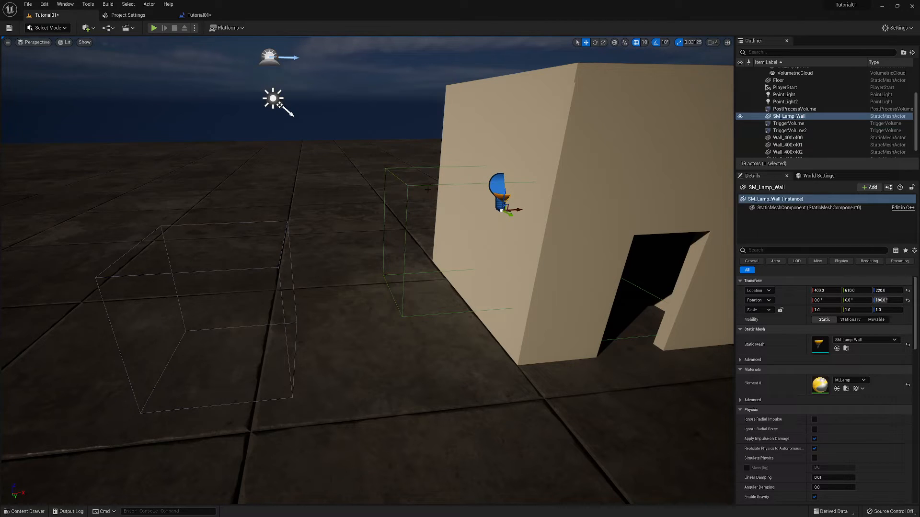
left_click(411, 185)
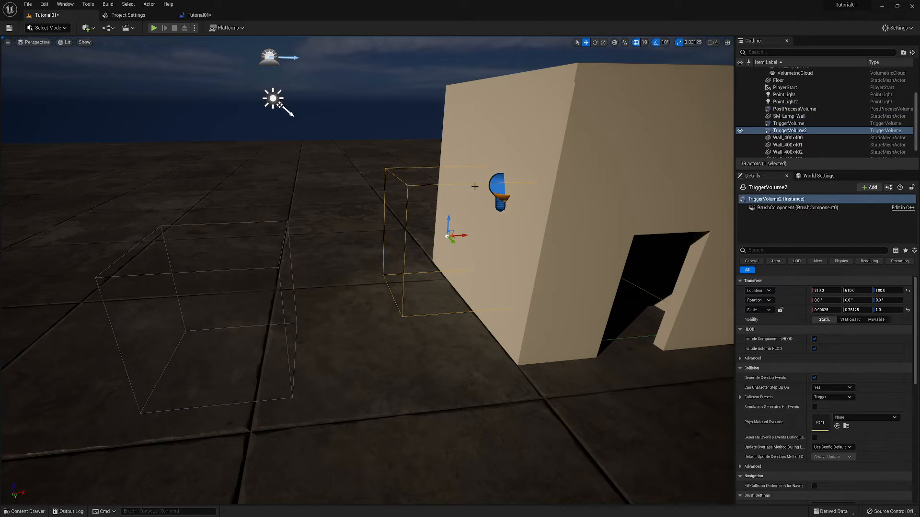
left_click(496, 186, "ctrl")
left_click(500, 199, "ctrl")
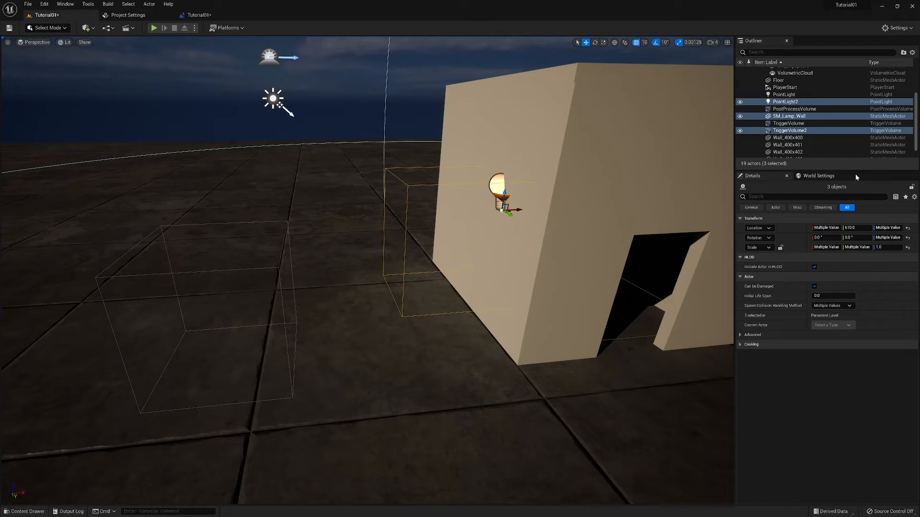
right_click(753, 103)
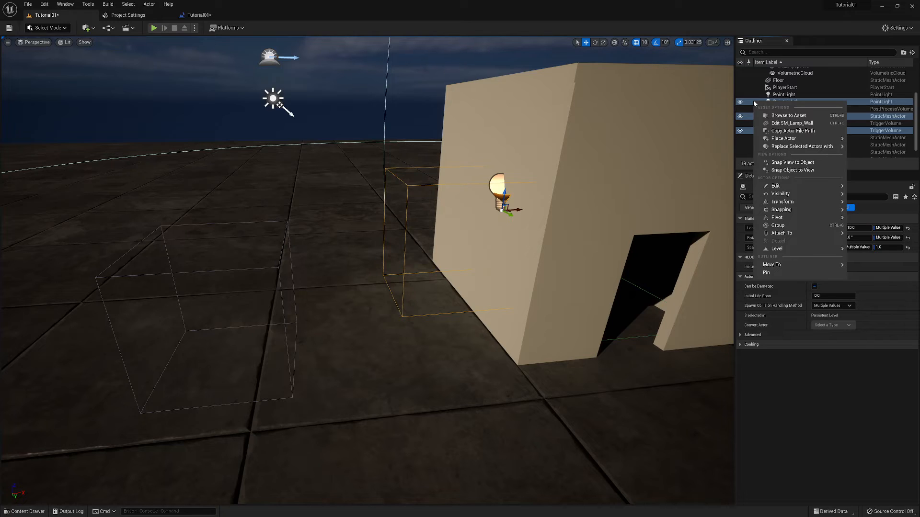
mouse_move(792, 140)
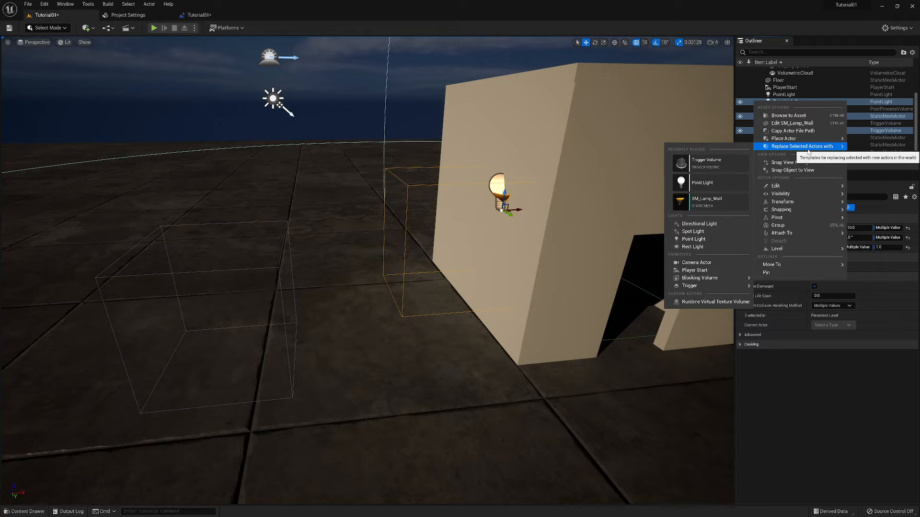
mouse_move(794, 250)
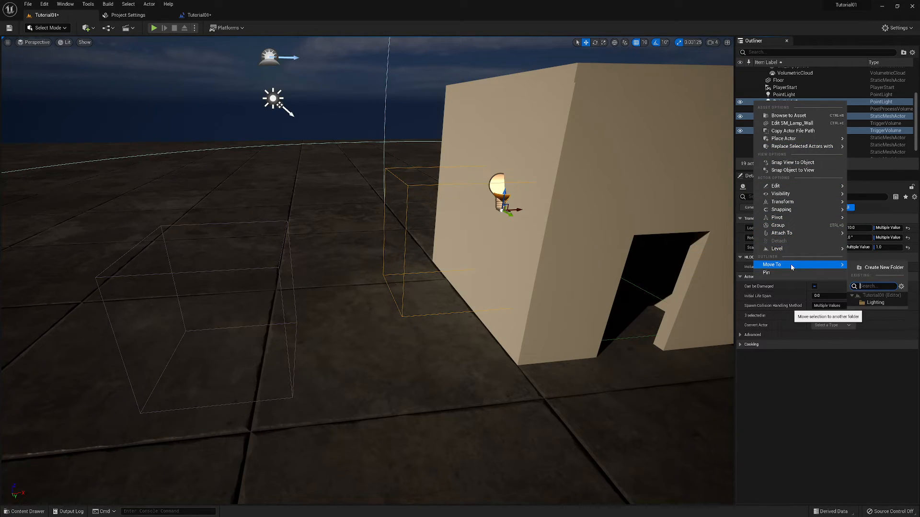
left_click(770, 22)
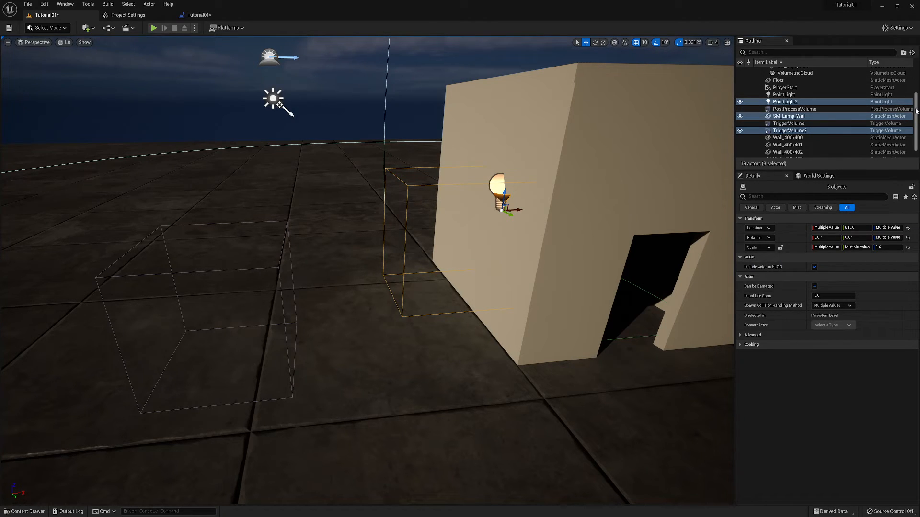
left_click_drag(916, 112, 917, 70)
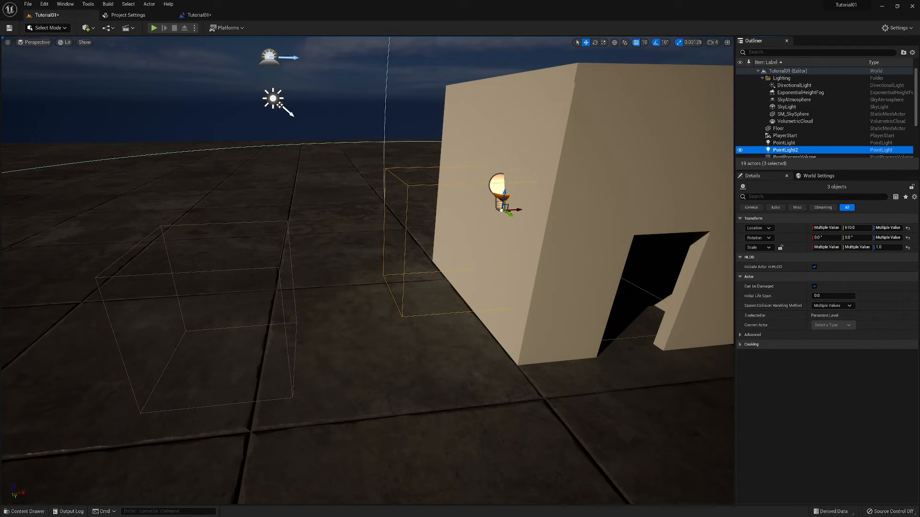
Step: Start converting the selected actors to a Blueprint class, agreeing to continue without the trigger volume
left_click(111, 29)
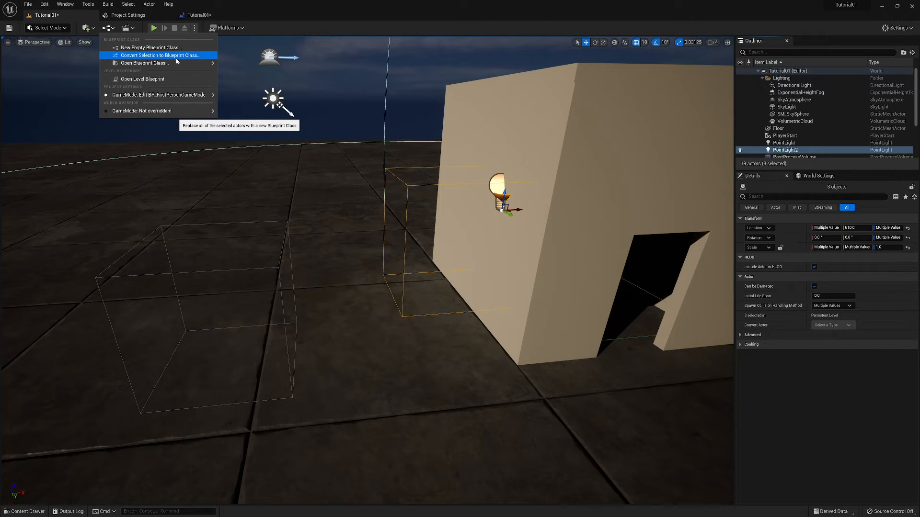
mouse_move(174, 63)
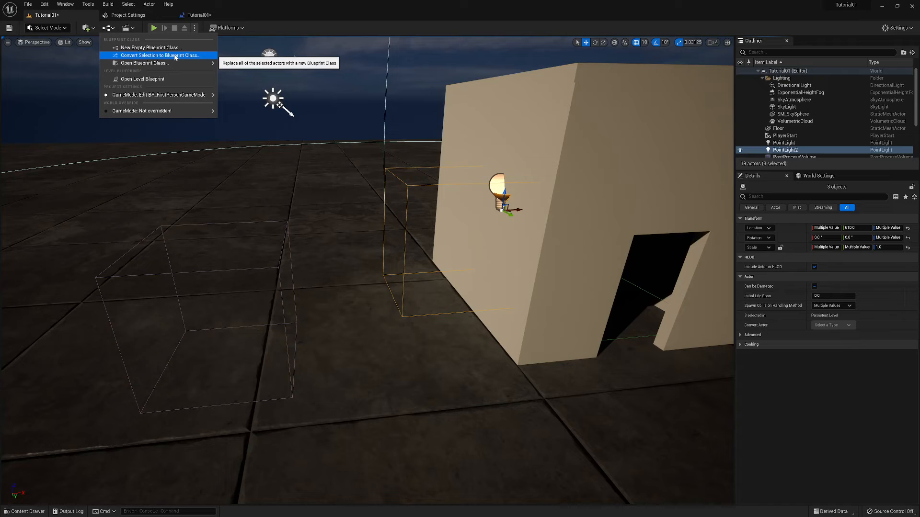
left_click(175, 56)
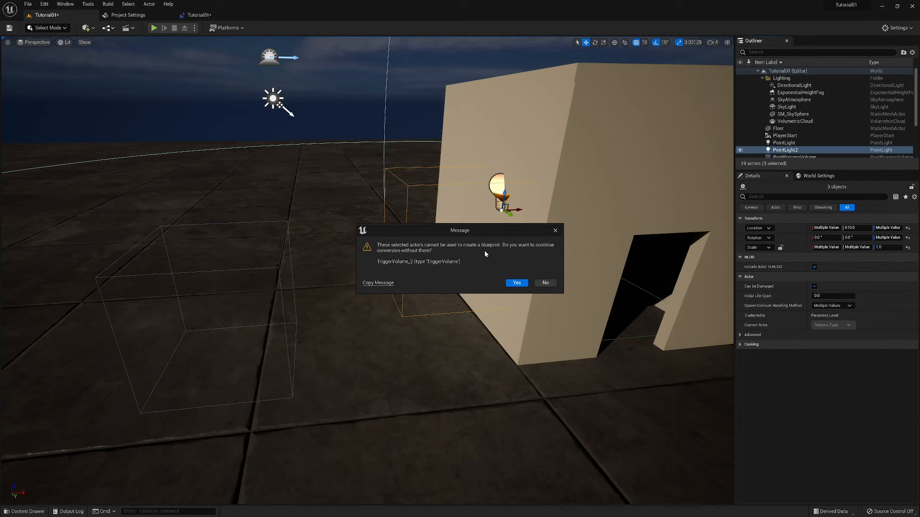
left_click(517, 283)
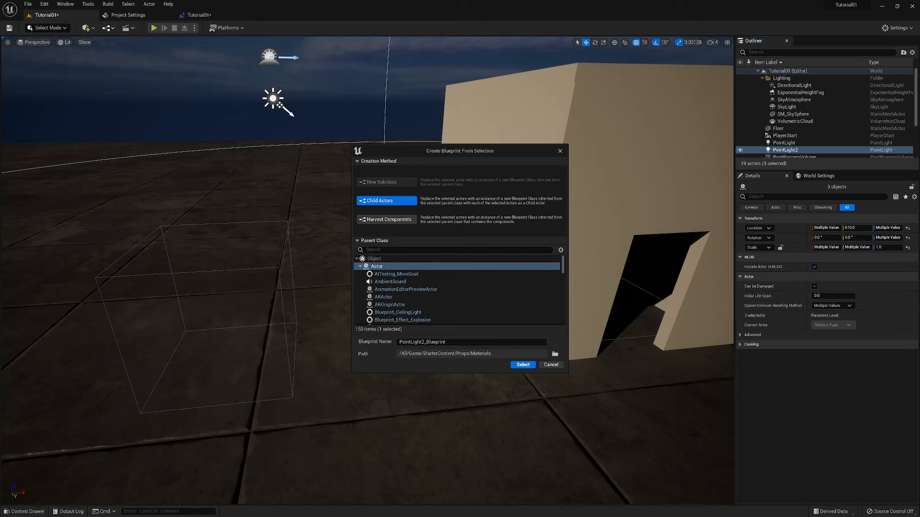
Step: Set the new blueprint's save path to the Blueprints folder inside _MyContent
left_click_drag(456, 353, 464, 353)
left_click(464, 353)
left_click(554, 354)
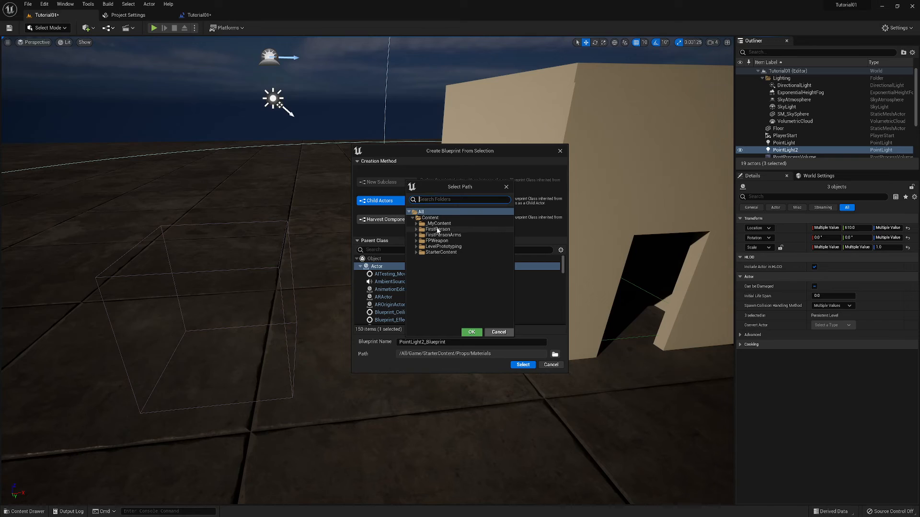
left_click(417, 224)
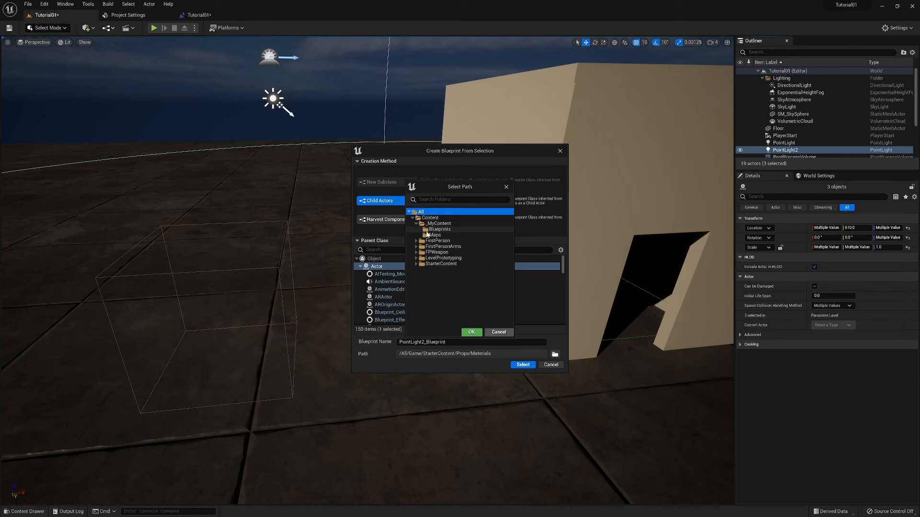
left_click(439, 229)
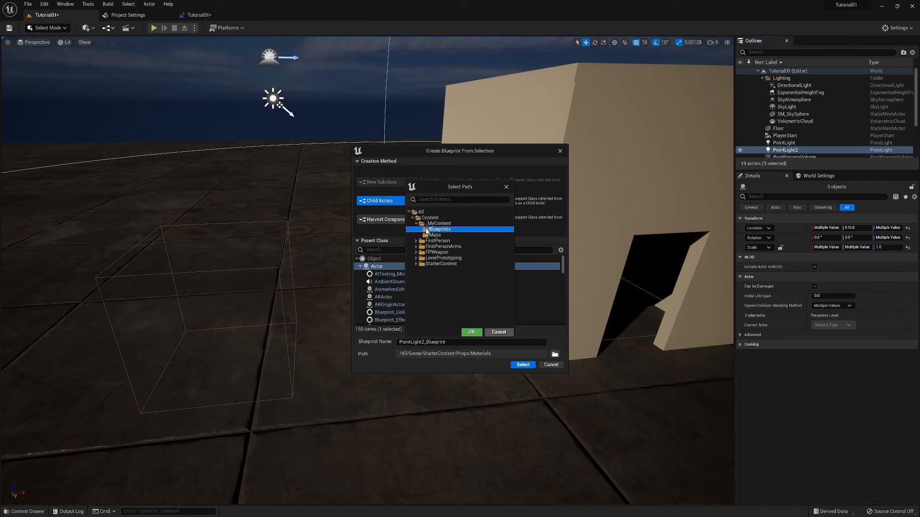
left_click(473, 333)
Step: Name the blueprint BP_InteractiveLight and create it from the selection
double_click(431, 342)
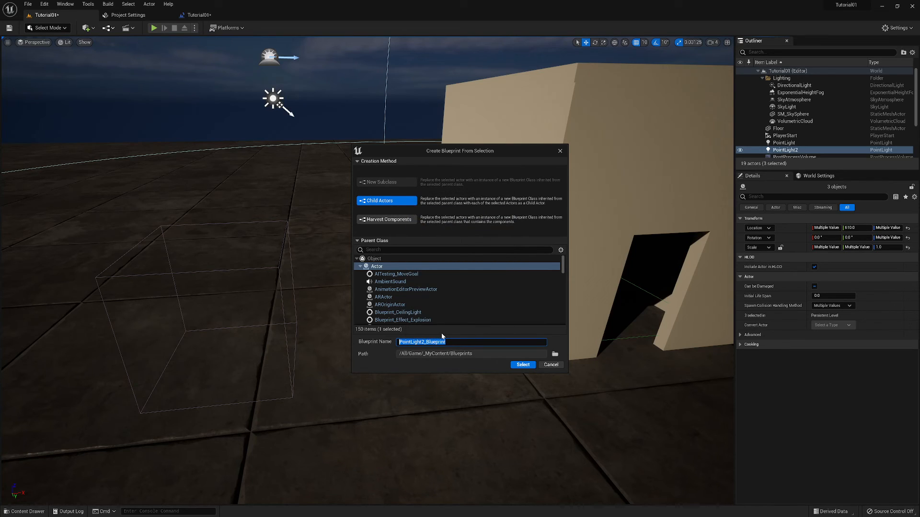
type("BP_InteractiveLight")
left_click(522, 365)
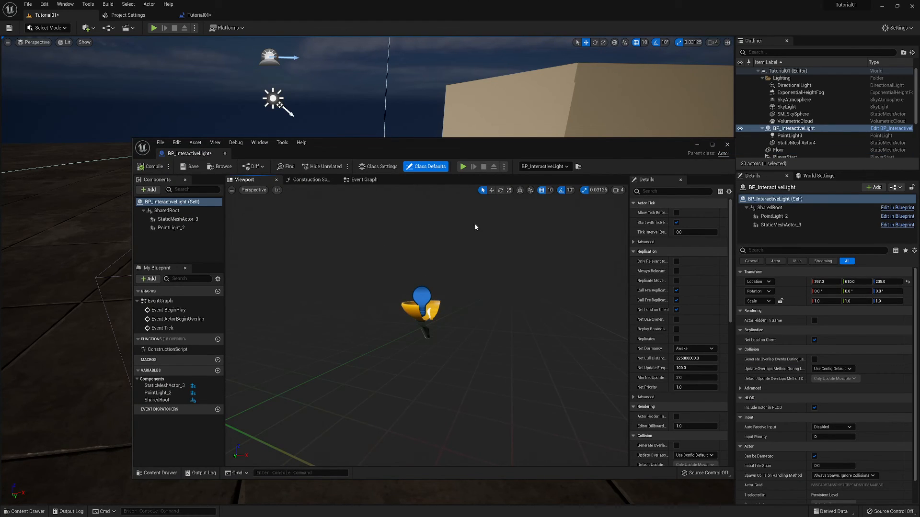
Step: Reposition the BP_InteractiveLight editor window over the level viewport and save the blueprint
left_click_drag(415, 149, 415, 310)
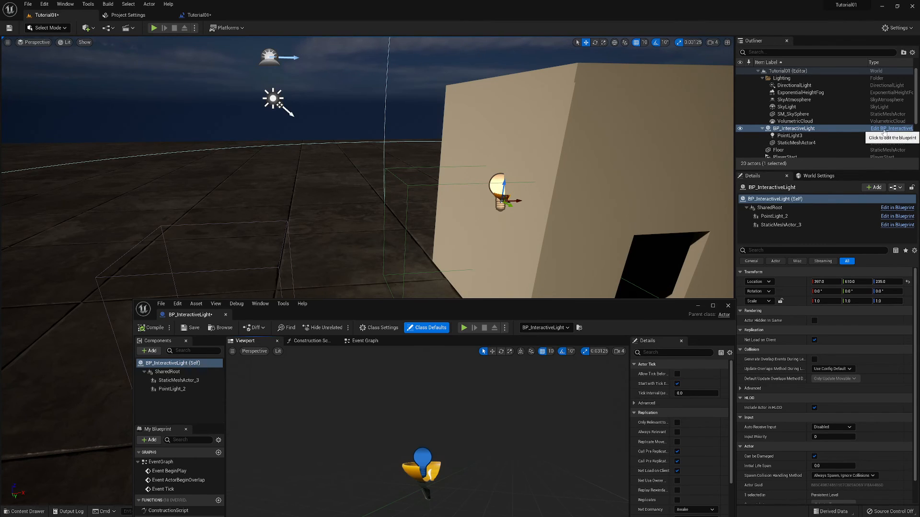
left_click_drag(464, 316, 449, 64)
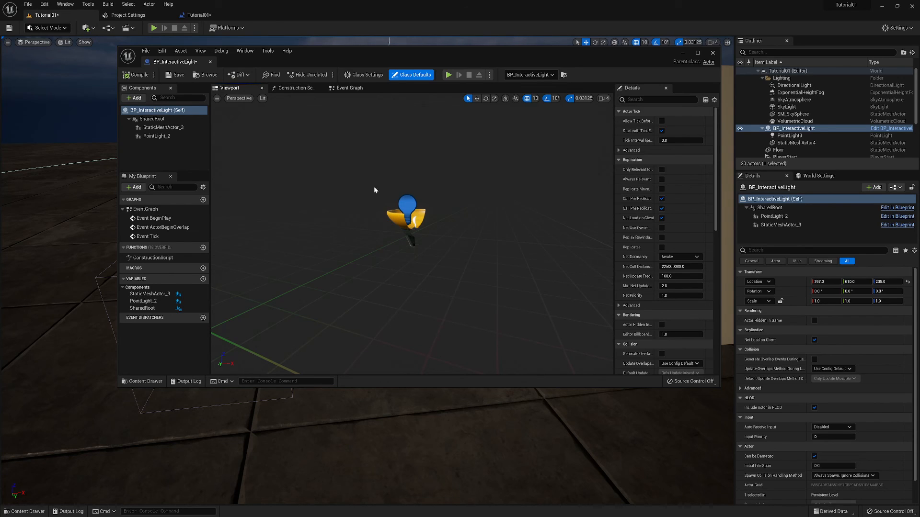
left_click(169, 75)
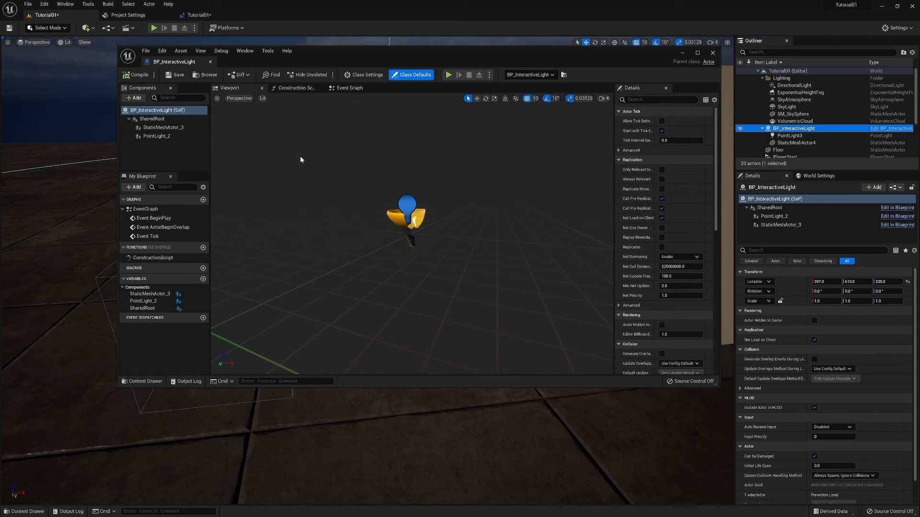